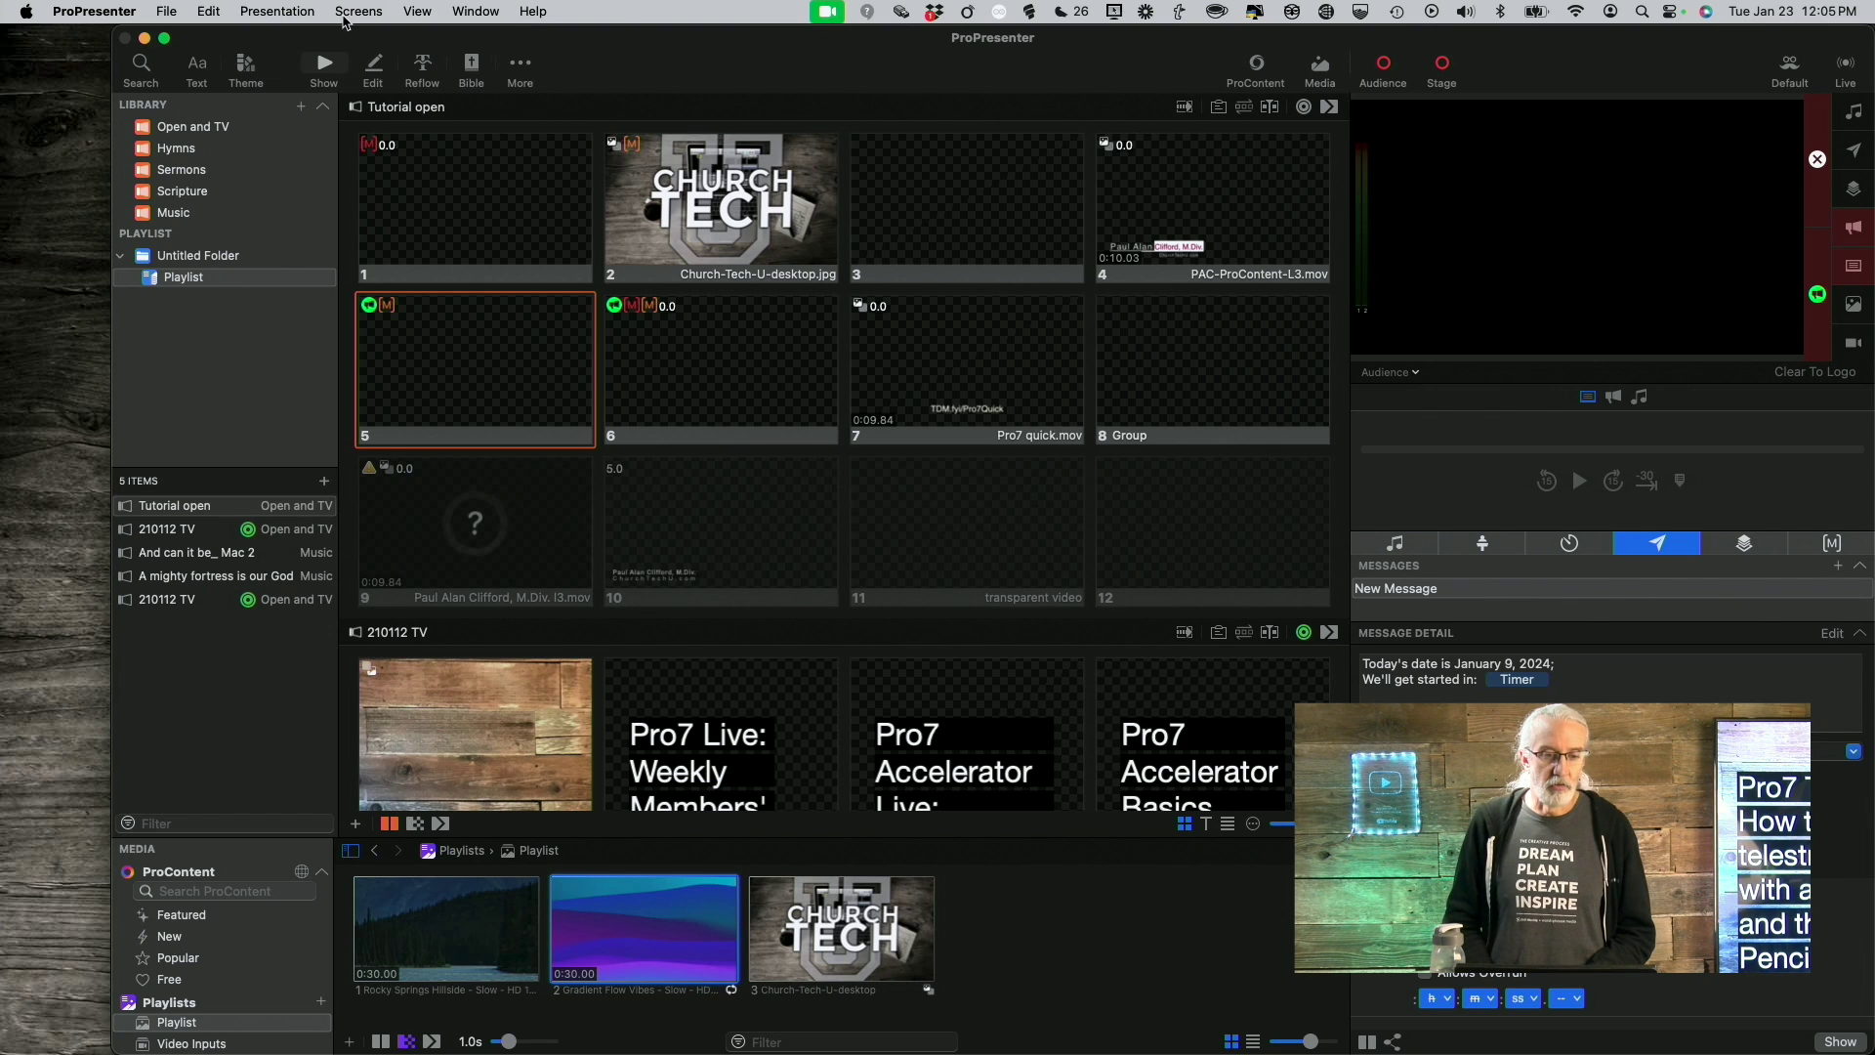
Open the screen configuration and delete the extra audience screen named Screen 1
{"action": "left_click", "coordinate": [347, 14]}
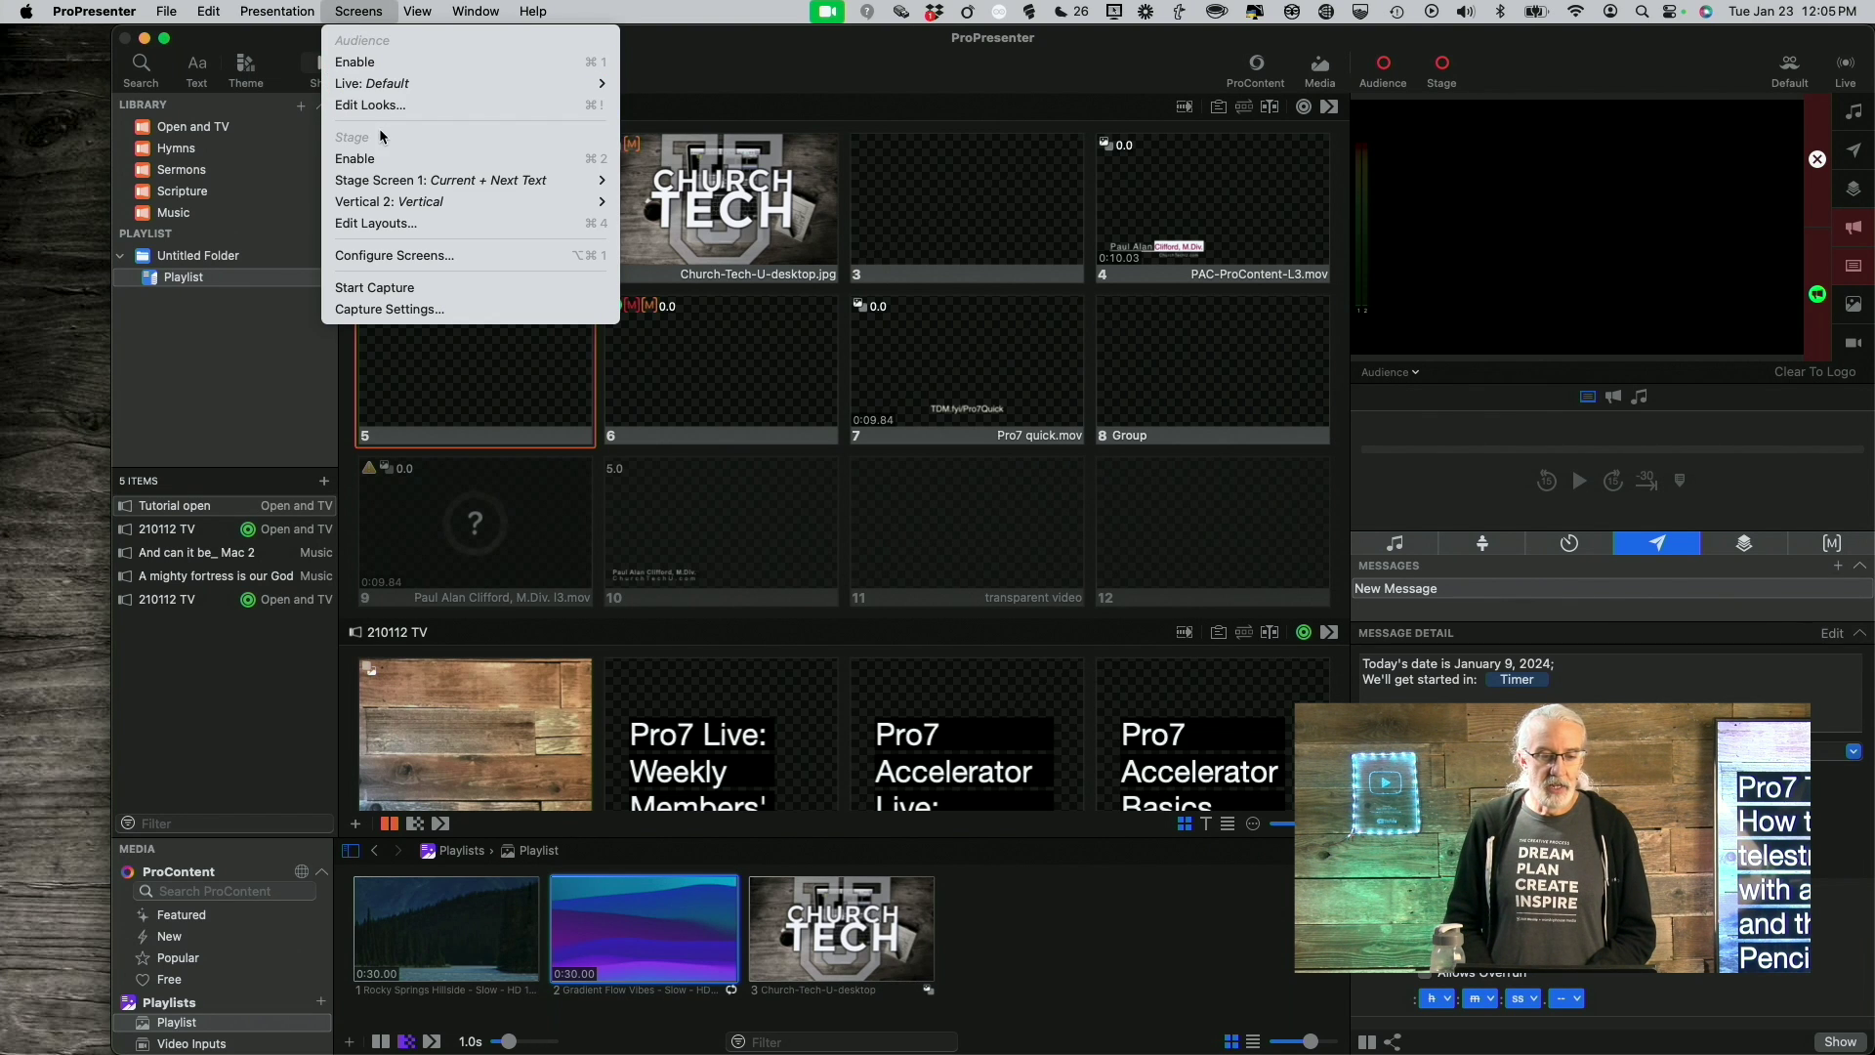
{"action": "left_click", "coordinate": [377, 256]}
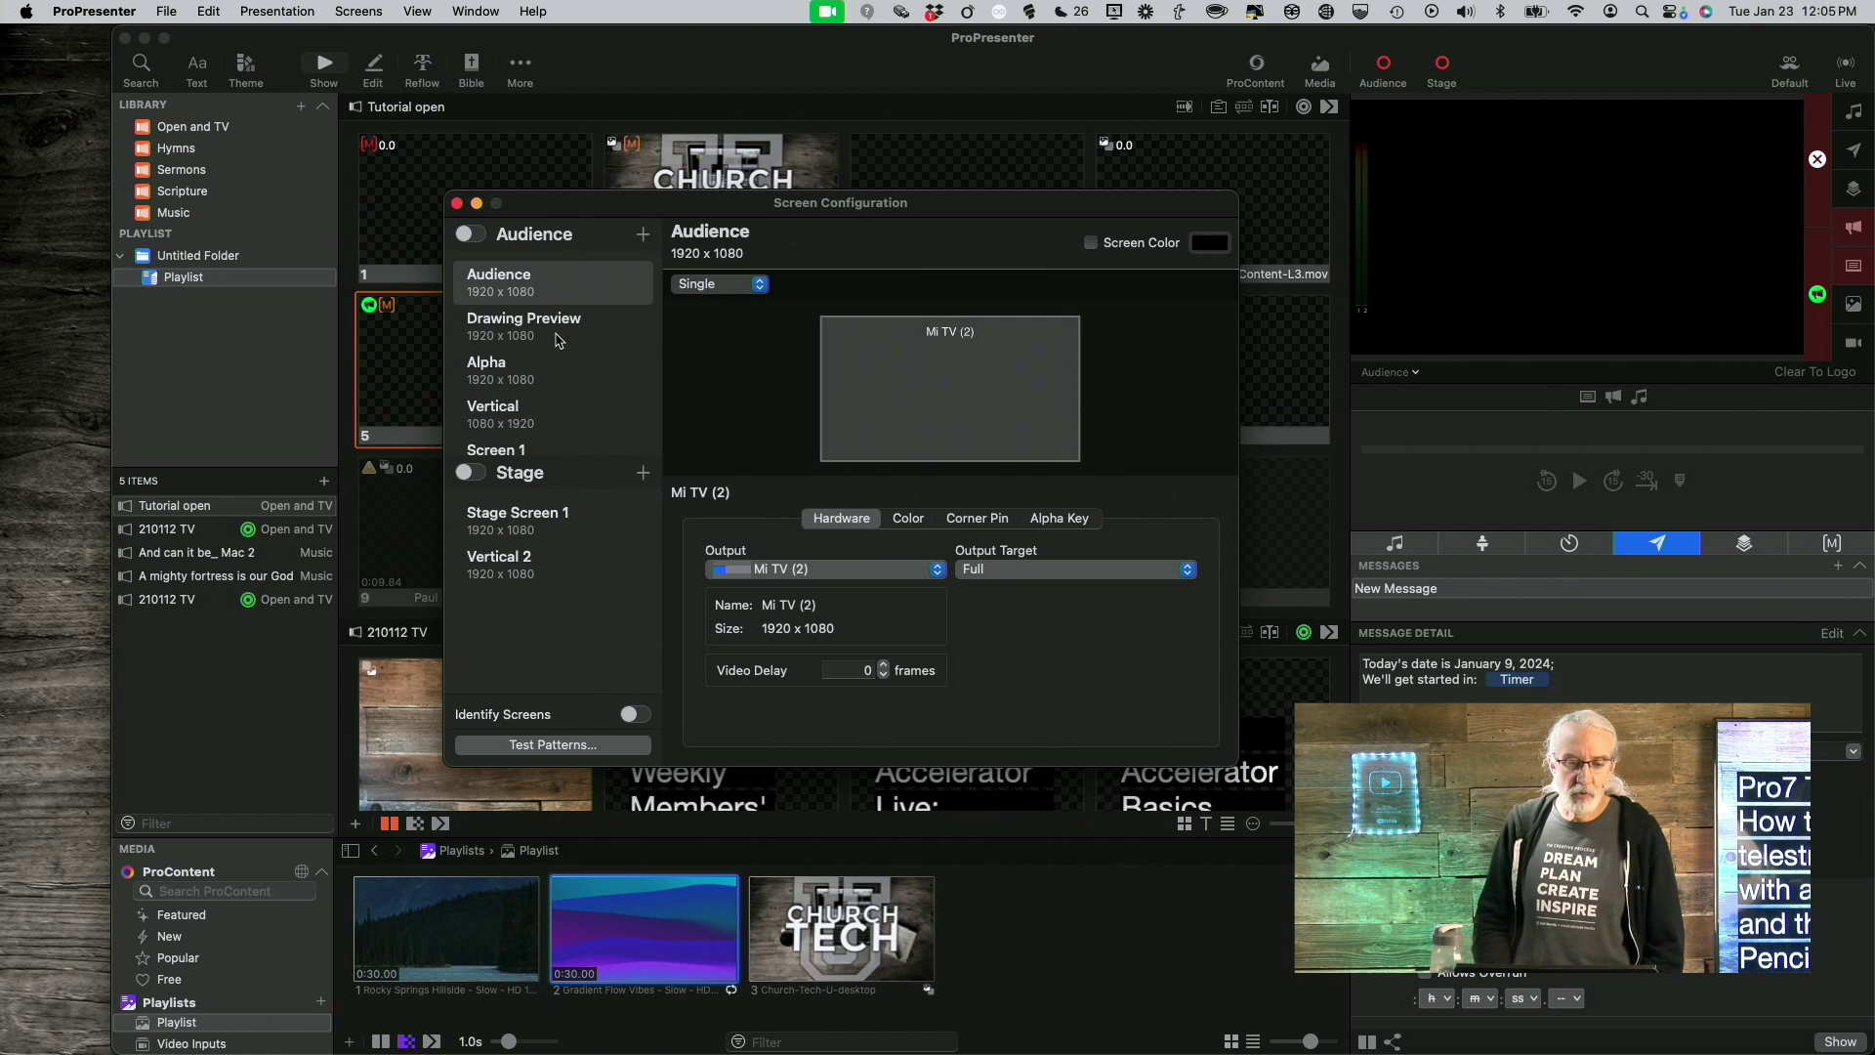
{"action": "left_click", "coordinate": [532, 330]}
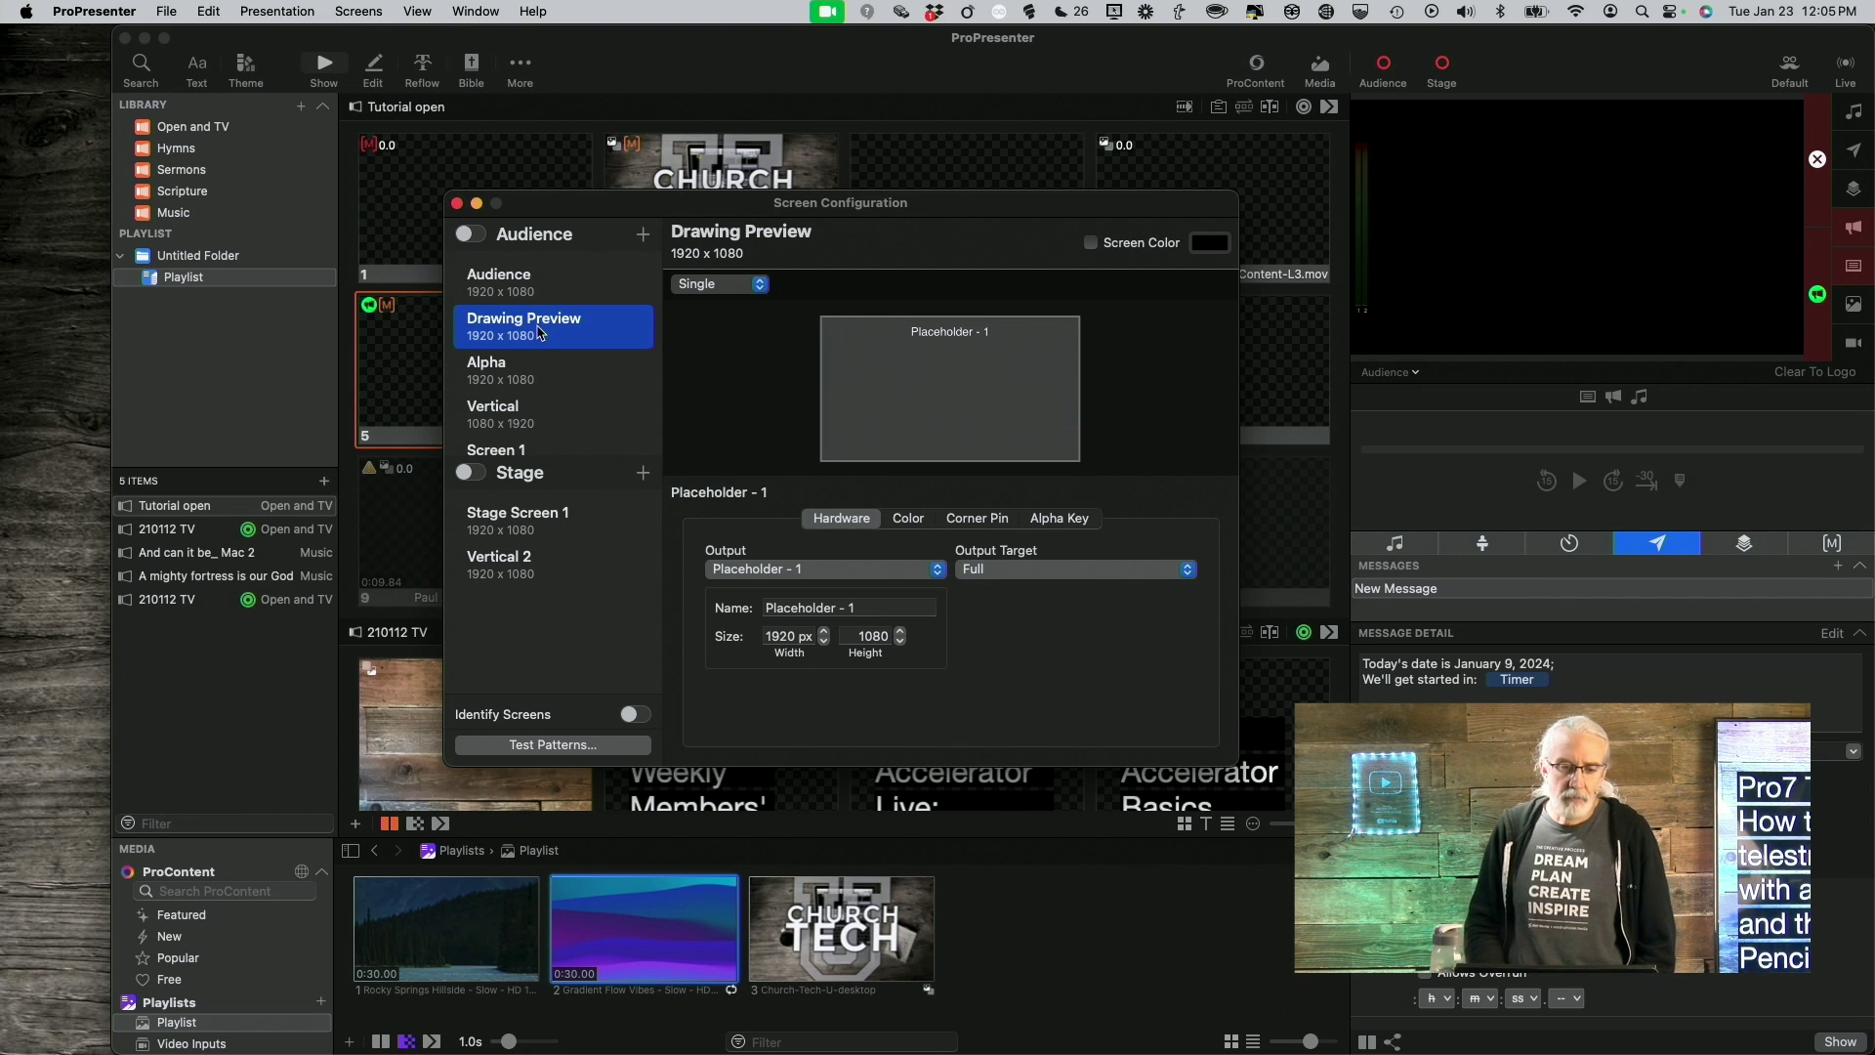
{"action": "scroll", "coordinate": [543, 333], "scroll_direction": "down", "scroll_amount": 1}
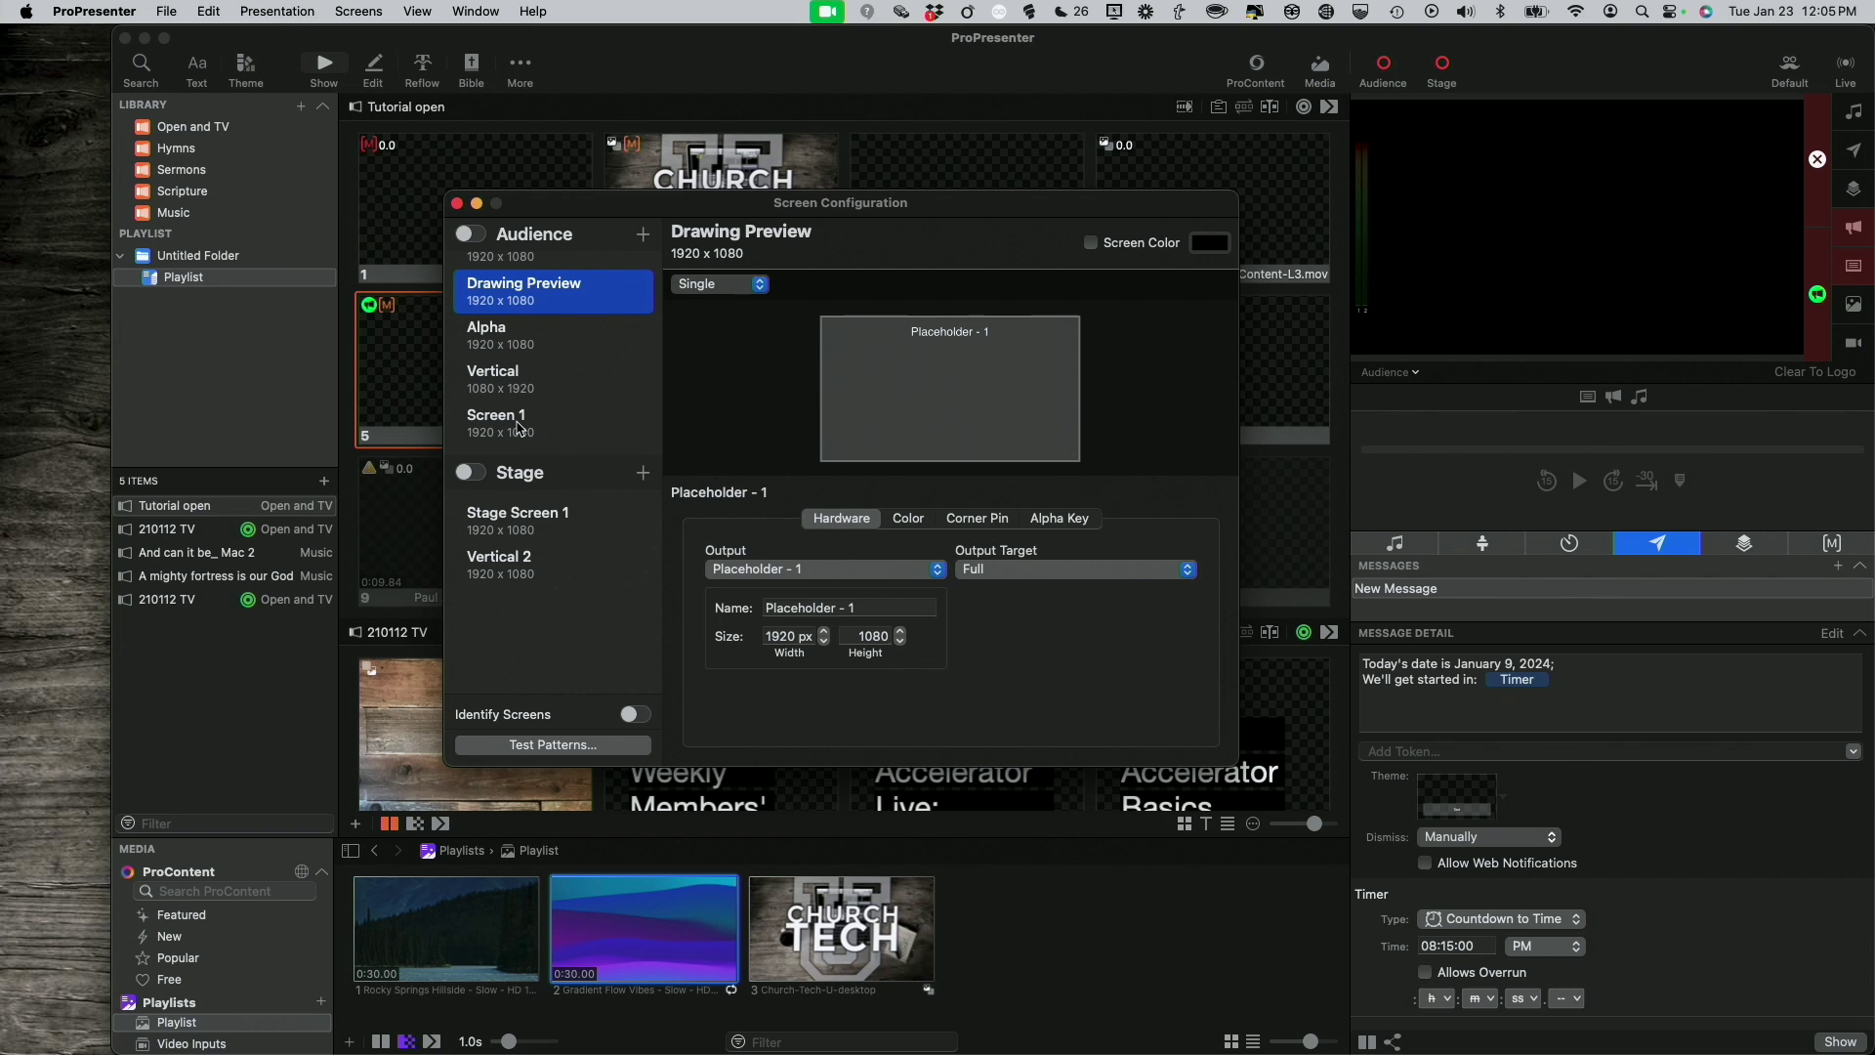
{"action": "left_click", "coordinate": [521, 428]}
{"action": "scroll", "coordinate": [520, 429], "scroll_direction": "up", "scroll_amount": 1}
{"action": "left_click", "coordinate": [521, 429]}
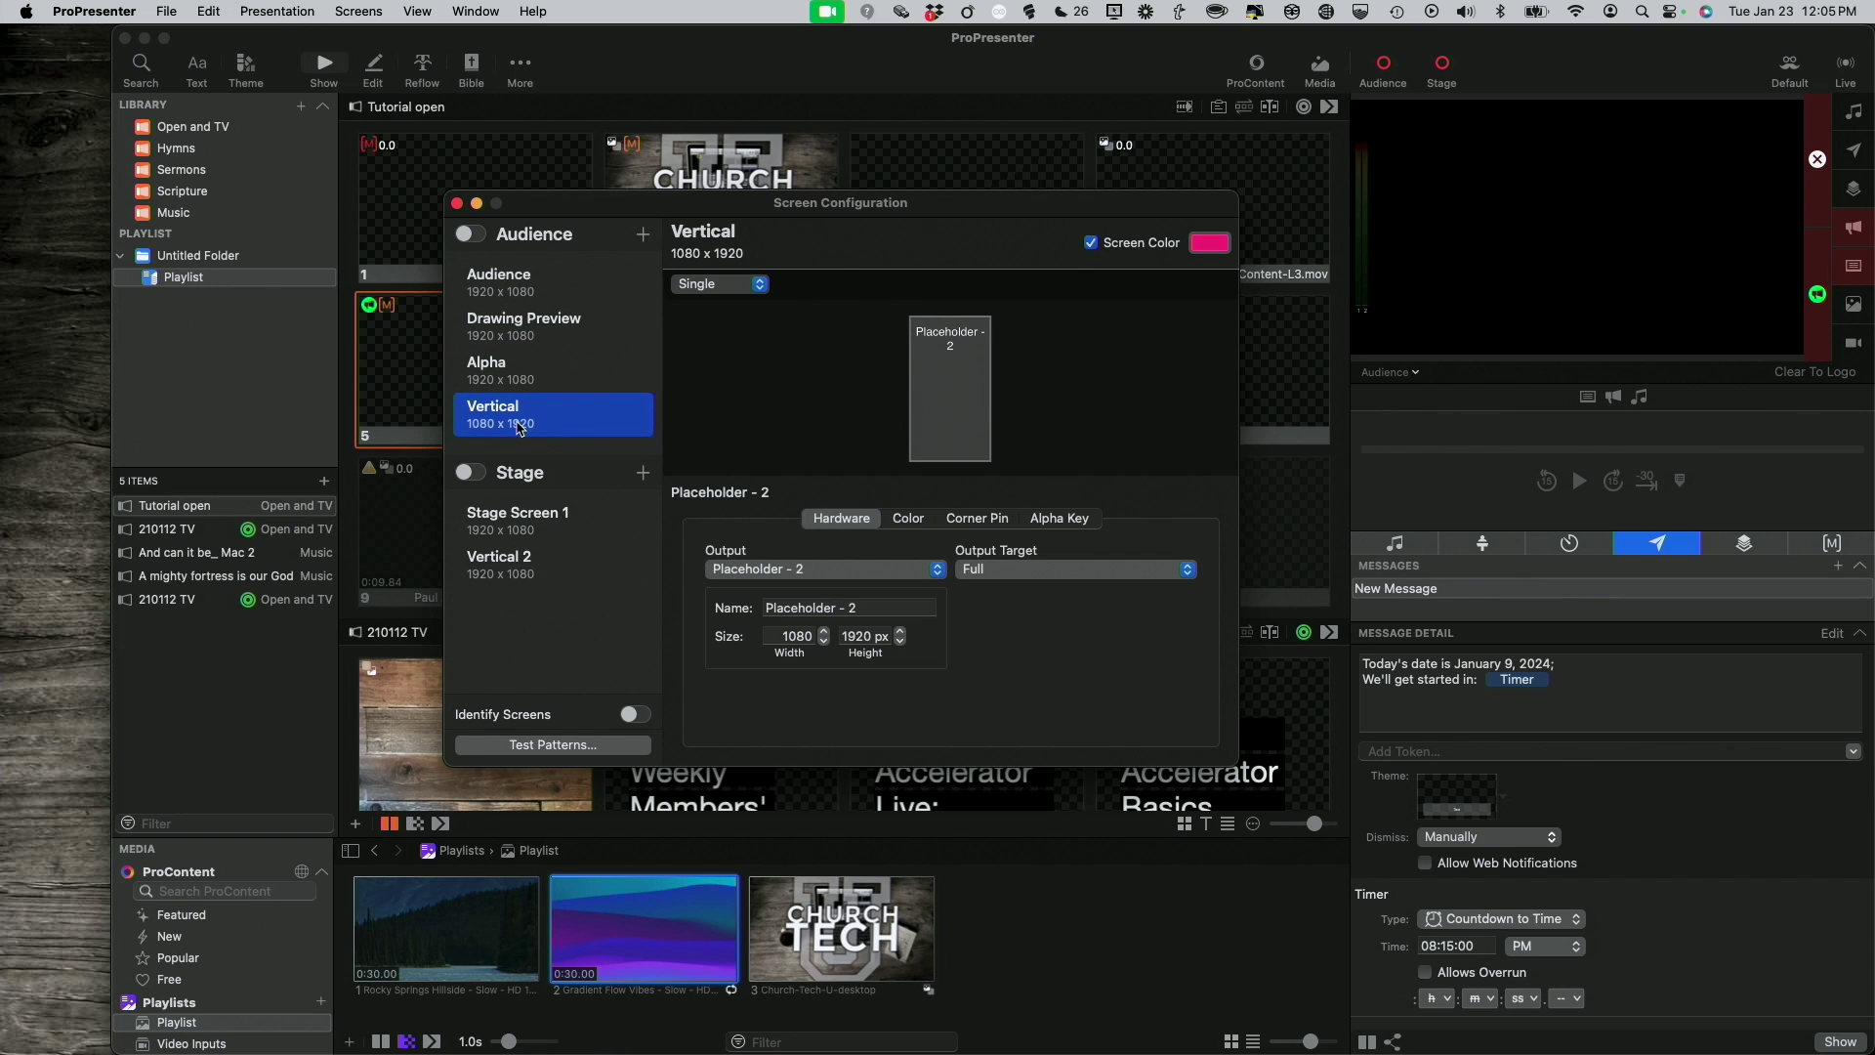
Set the Drawing Preview screen's output to Mi TV (1), reassigning that output to this screen only, and check it against the Audience screen
{"action": "left_click", "coordinate": [532, 329]}
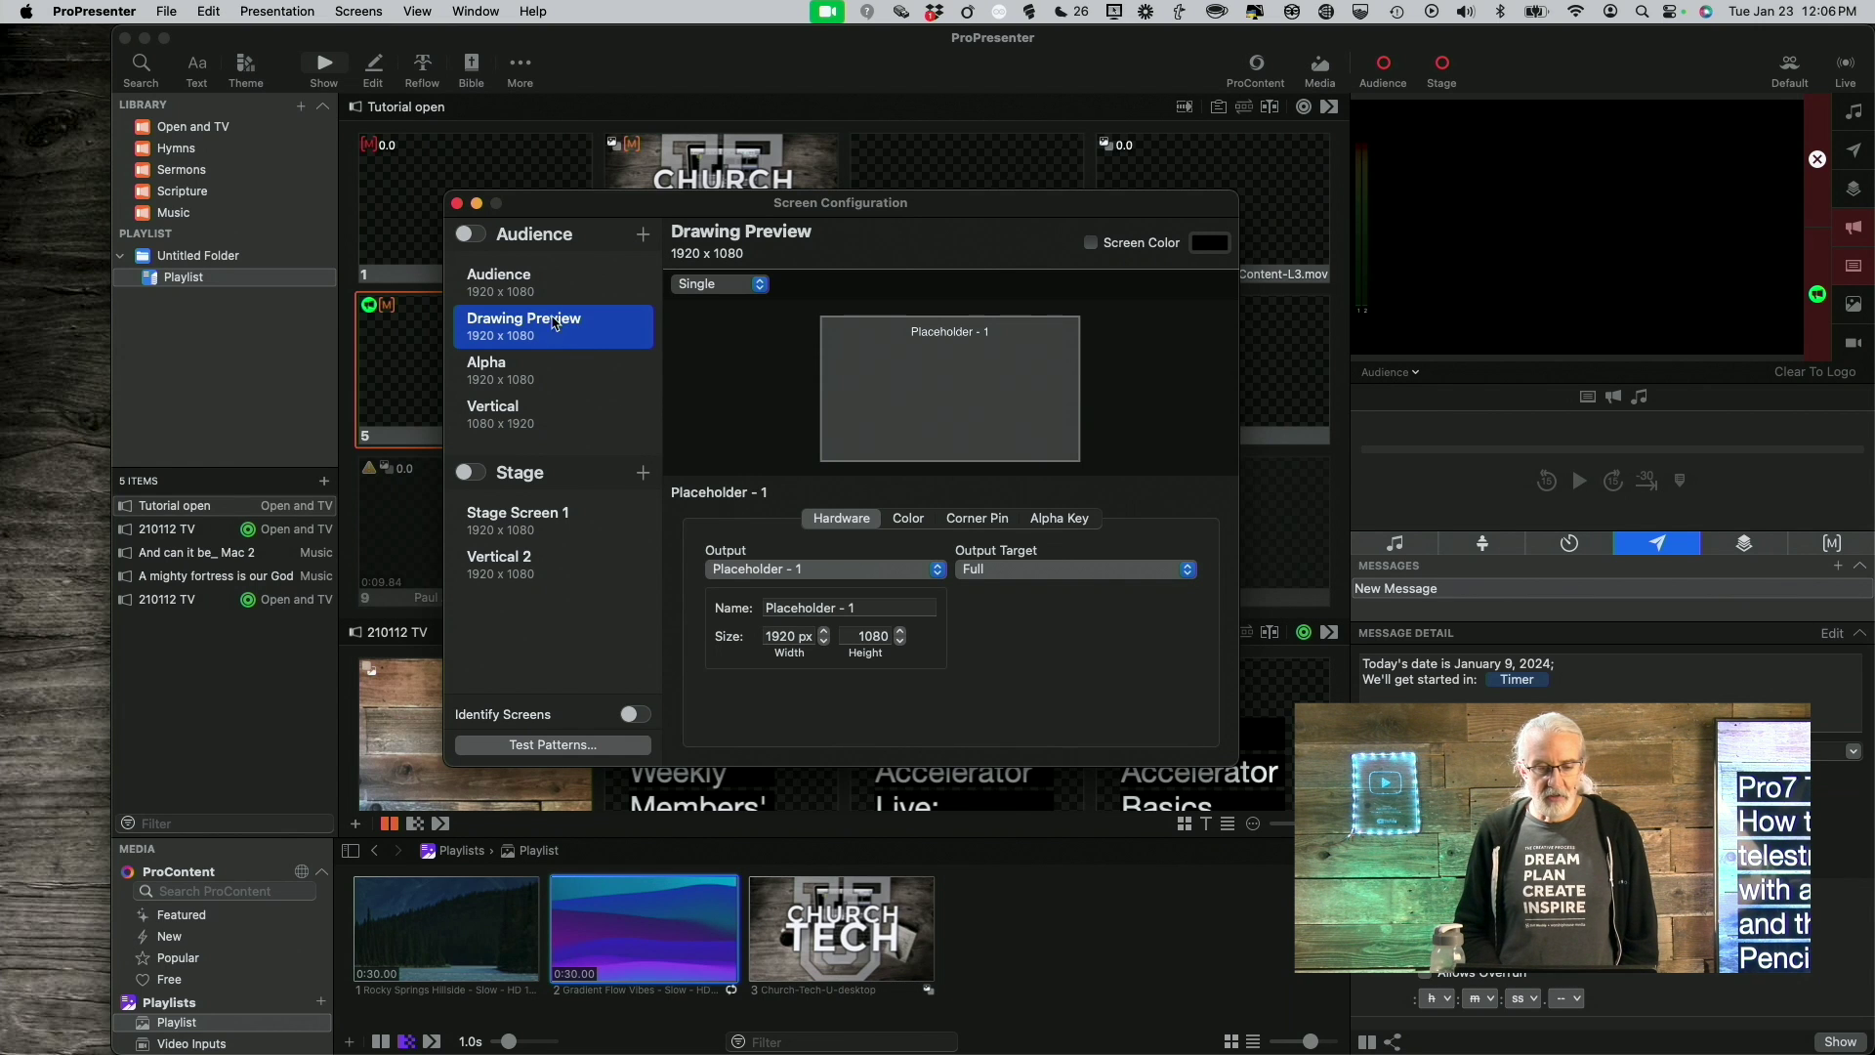
{"action": "left_click", "coordinate": [509, 276]}
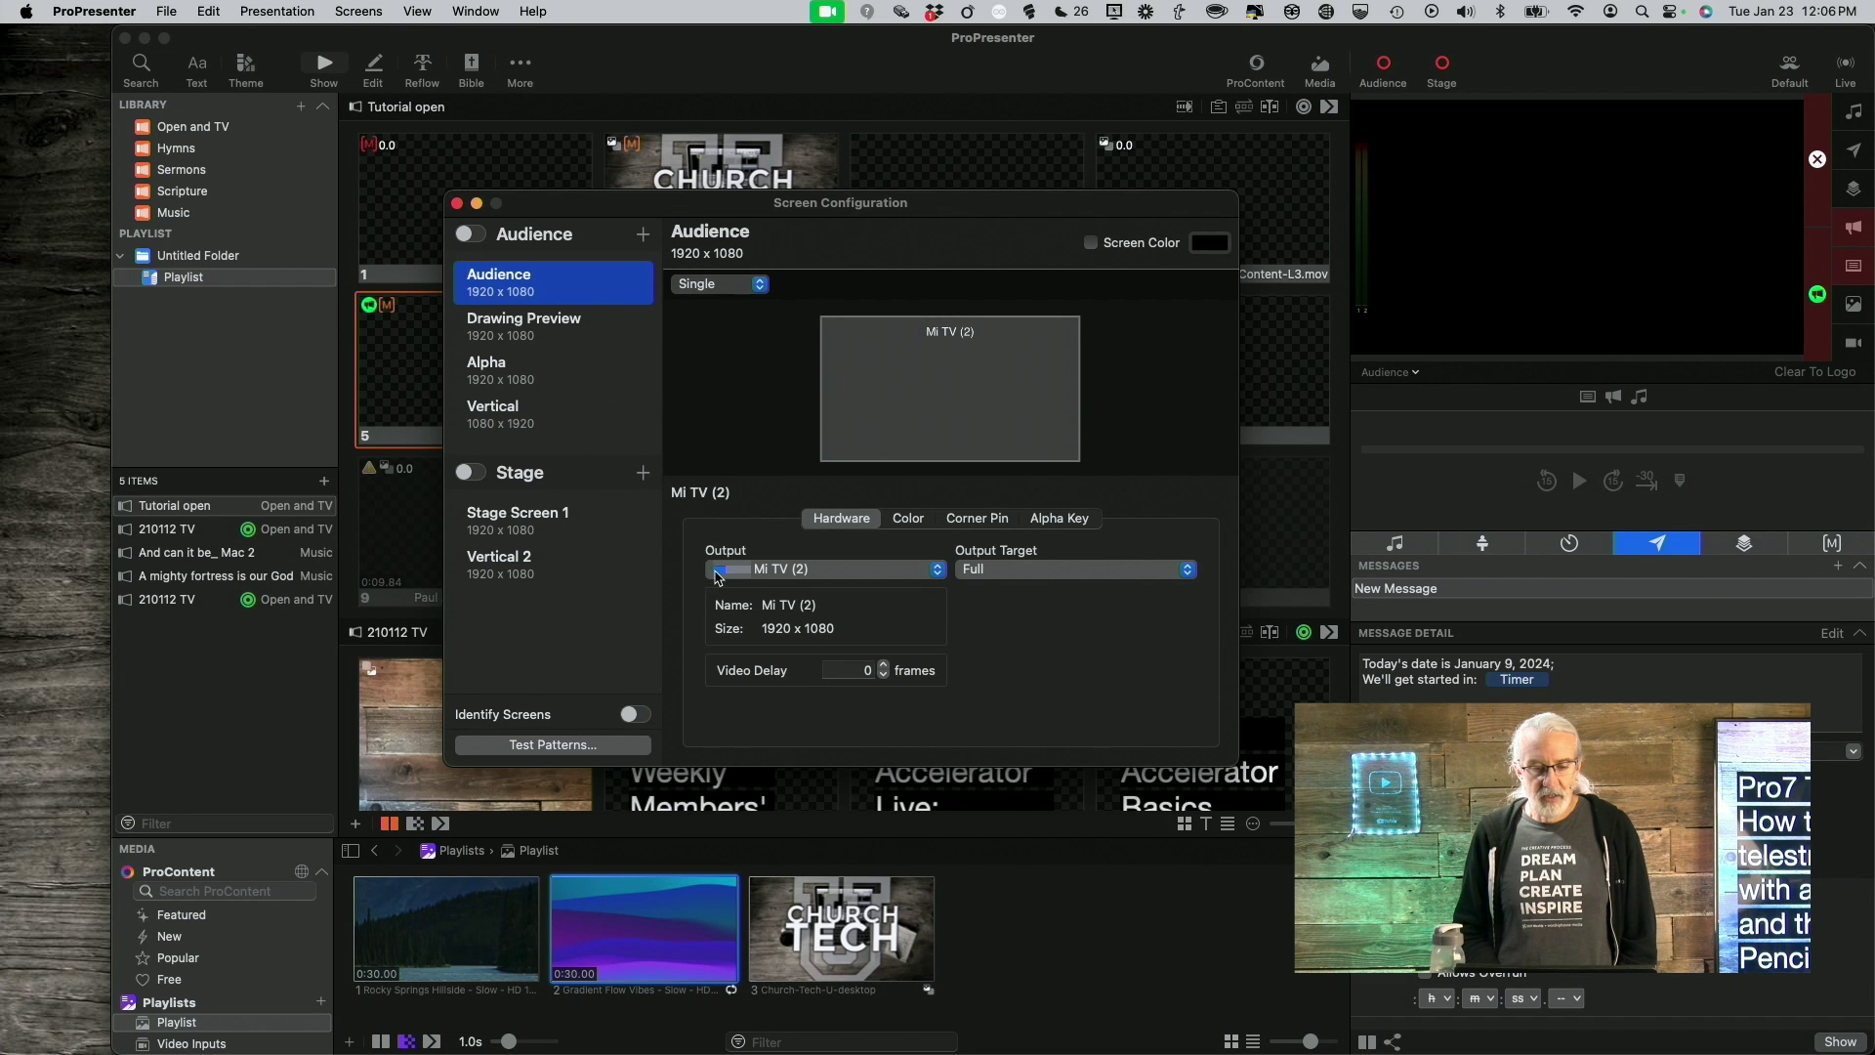
{"action": "left_click", "coordinate": [516, 321]}
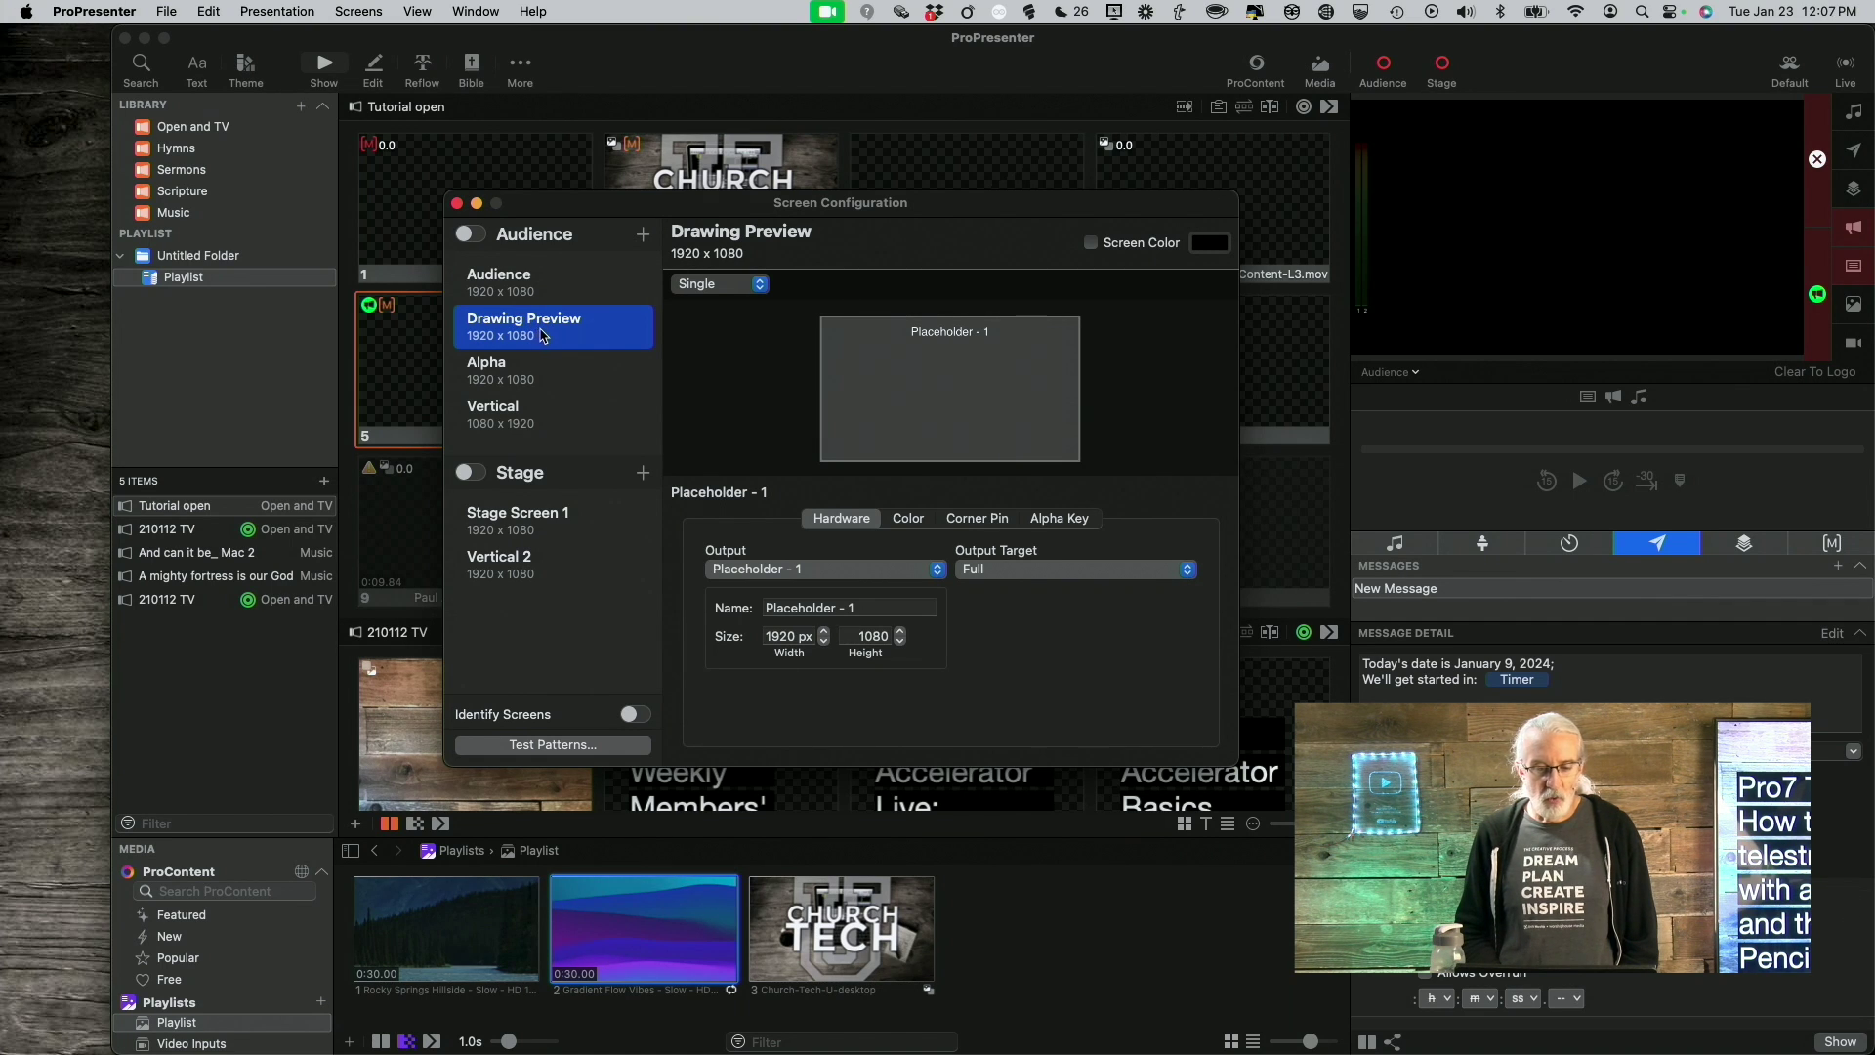
{"action": "left_click", "coordinate": [940, 574]}
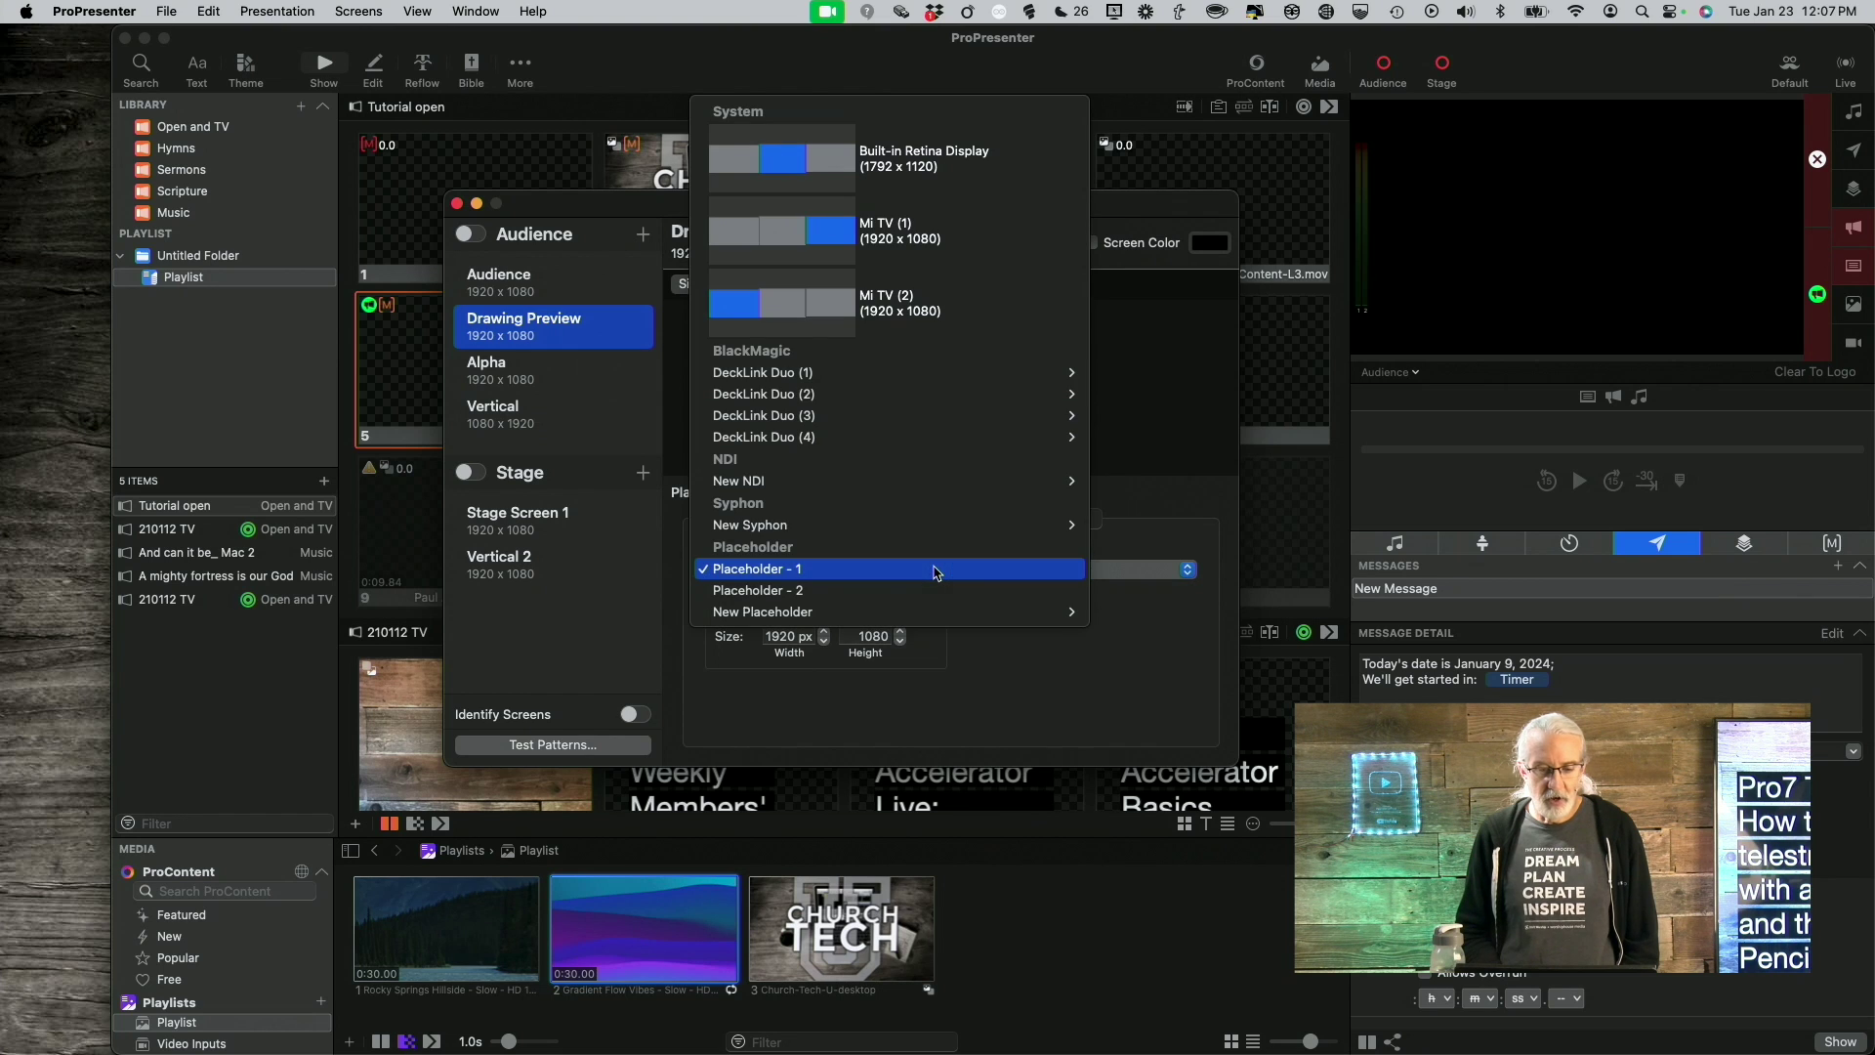
{"action": "left_click", "coordinate": [931, 238]}
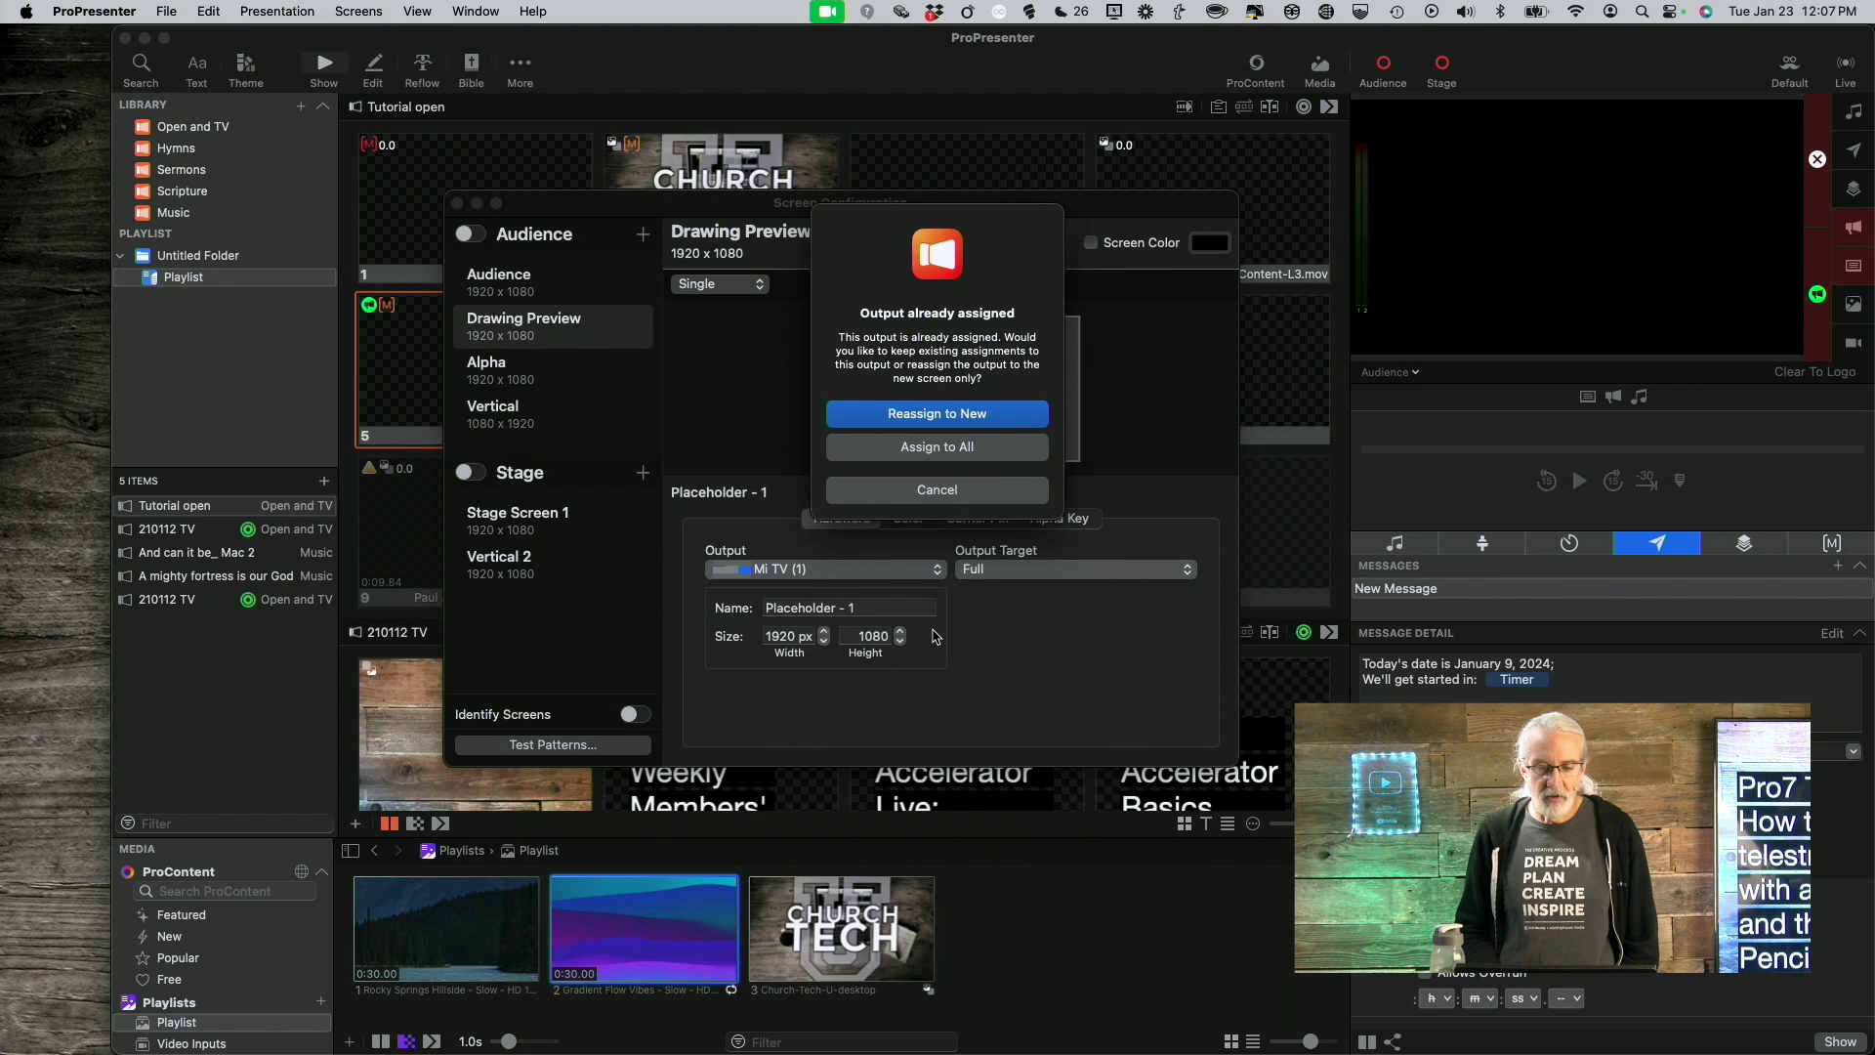
{"action": "left_click", "coordinate": [958, 418]}
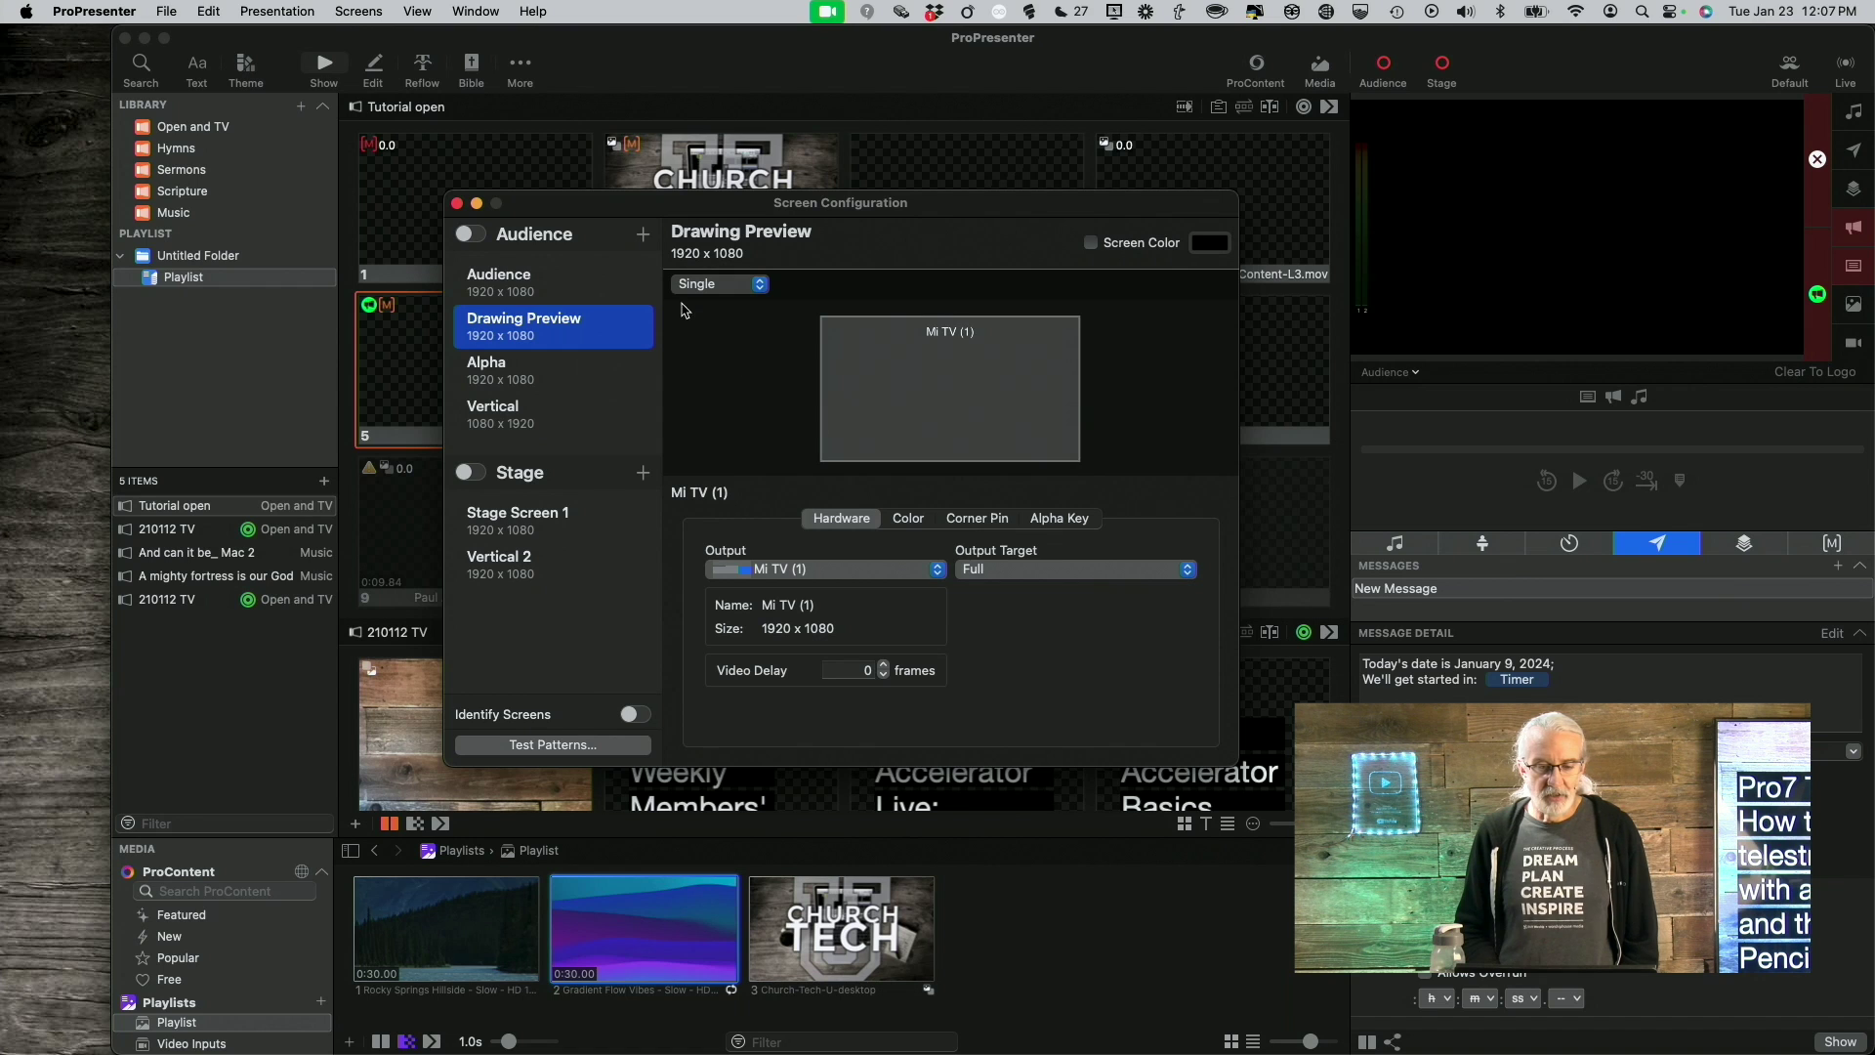
{"action": "left_click", "coordinate": [560, 287]}
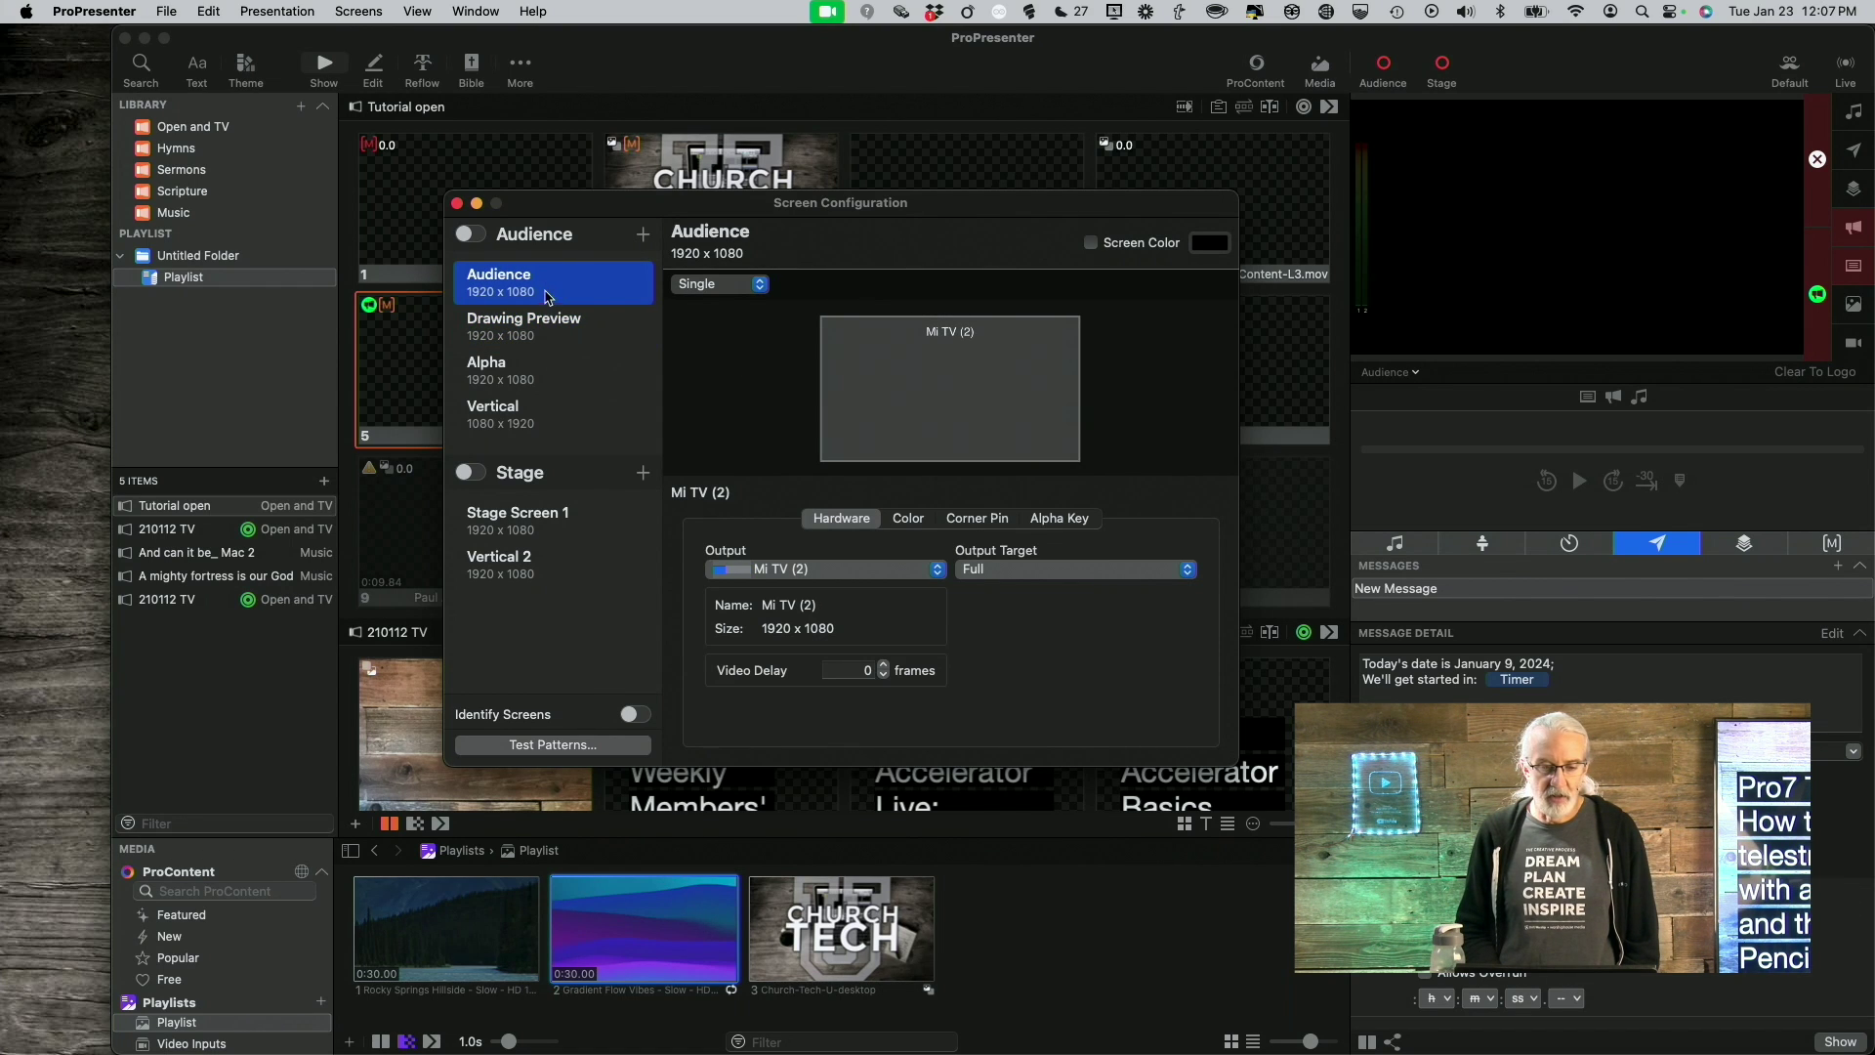
{"action": "left_click", "coordinate": [552, 336]}
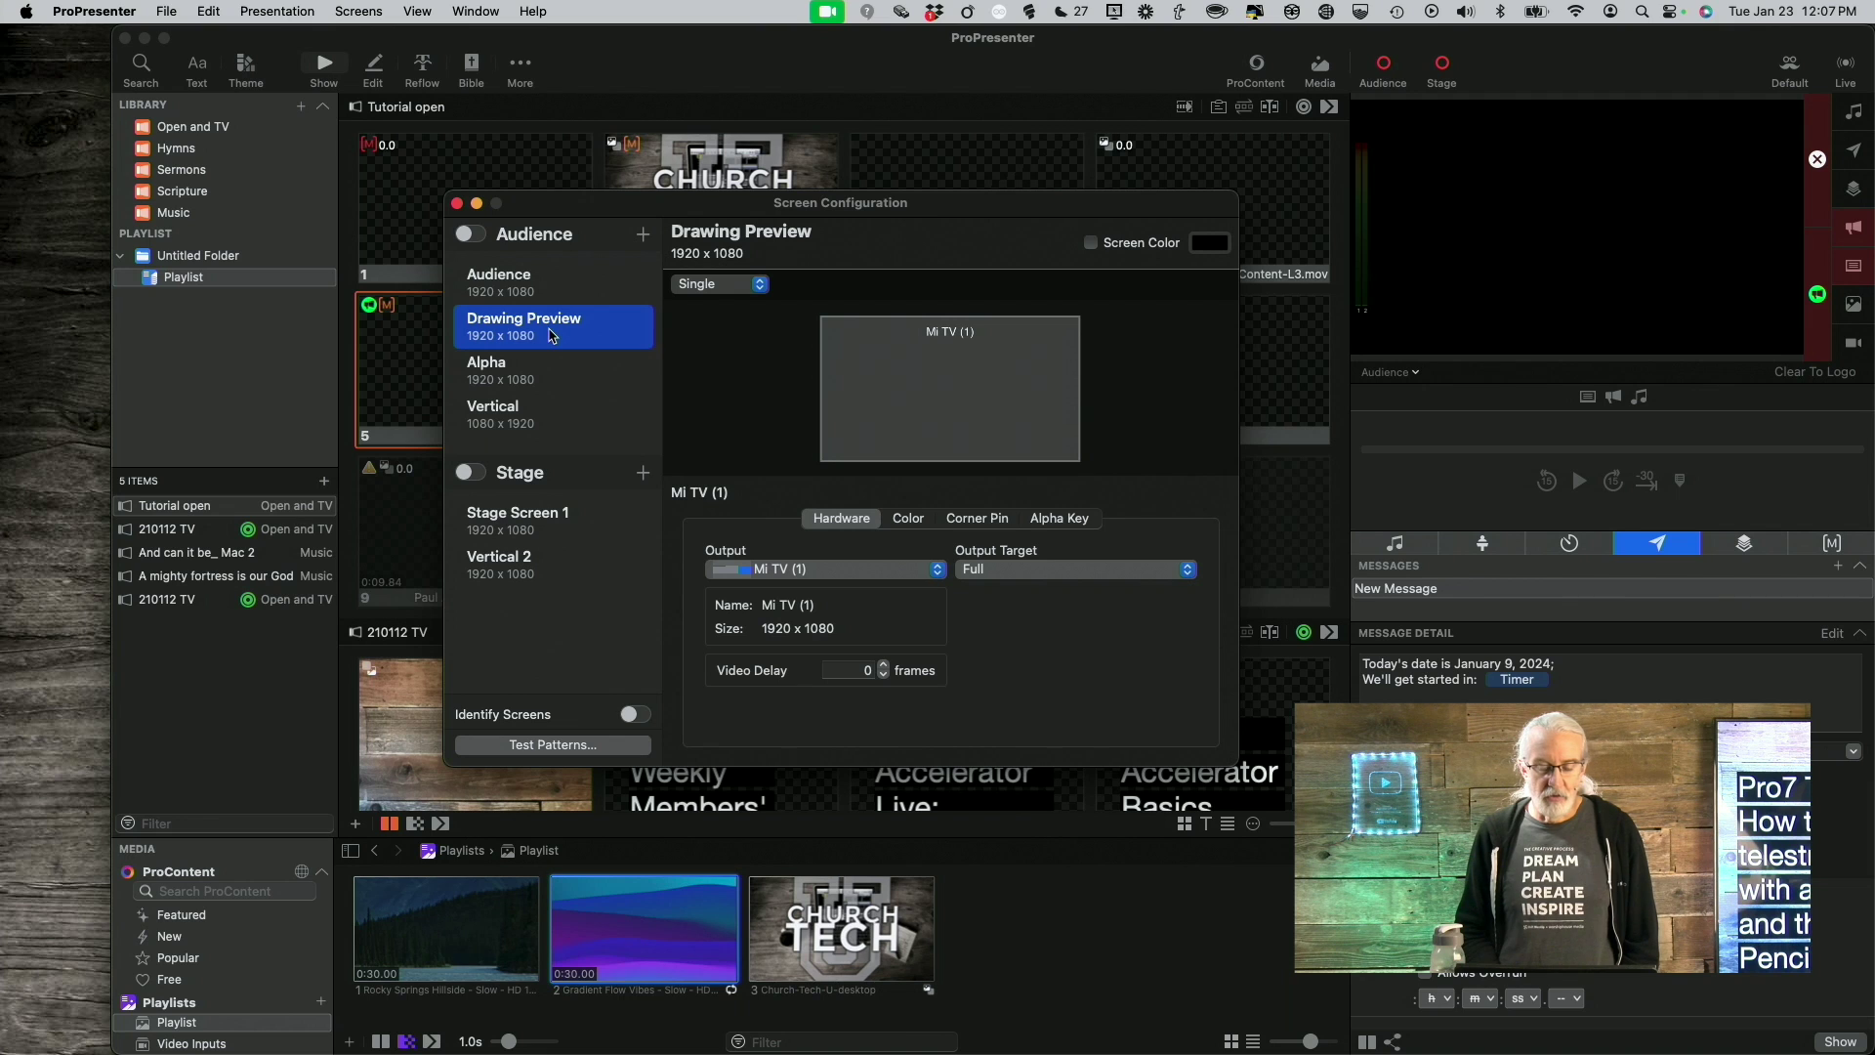
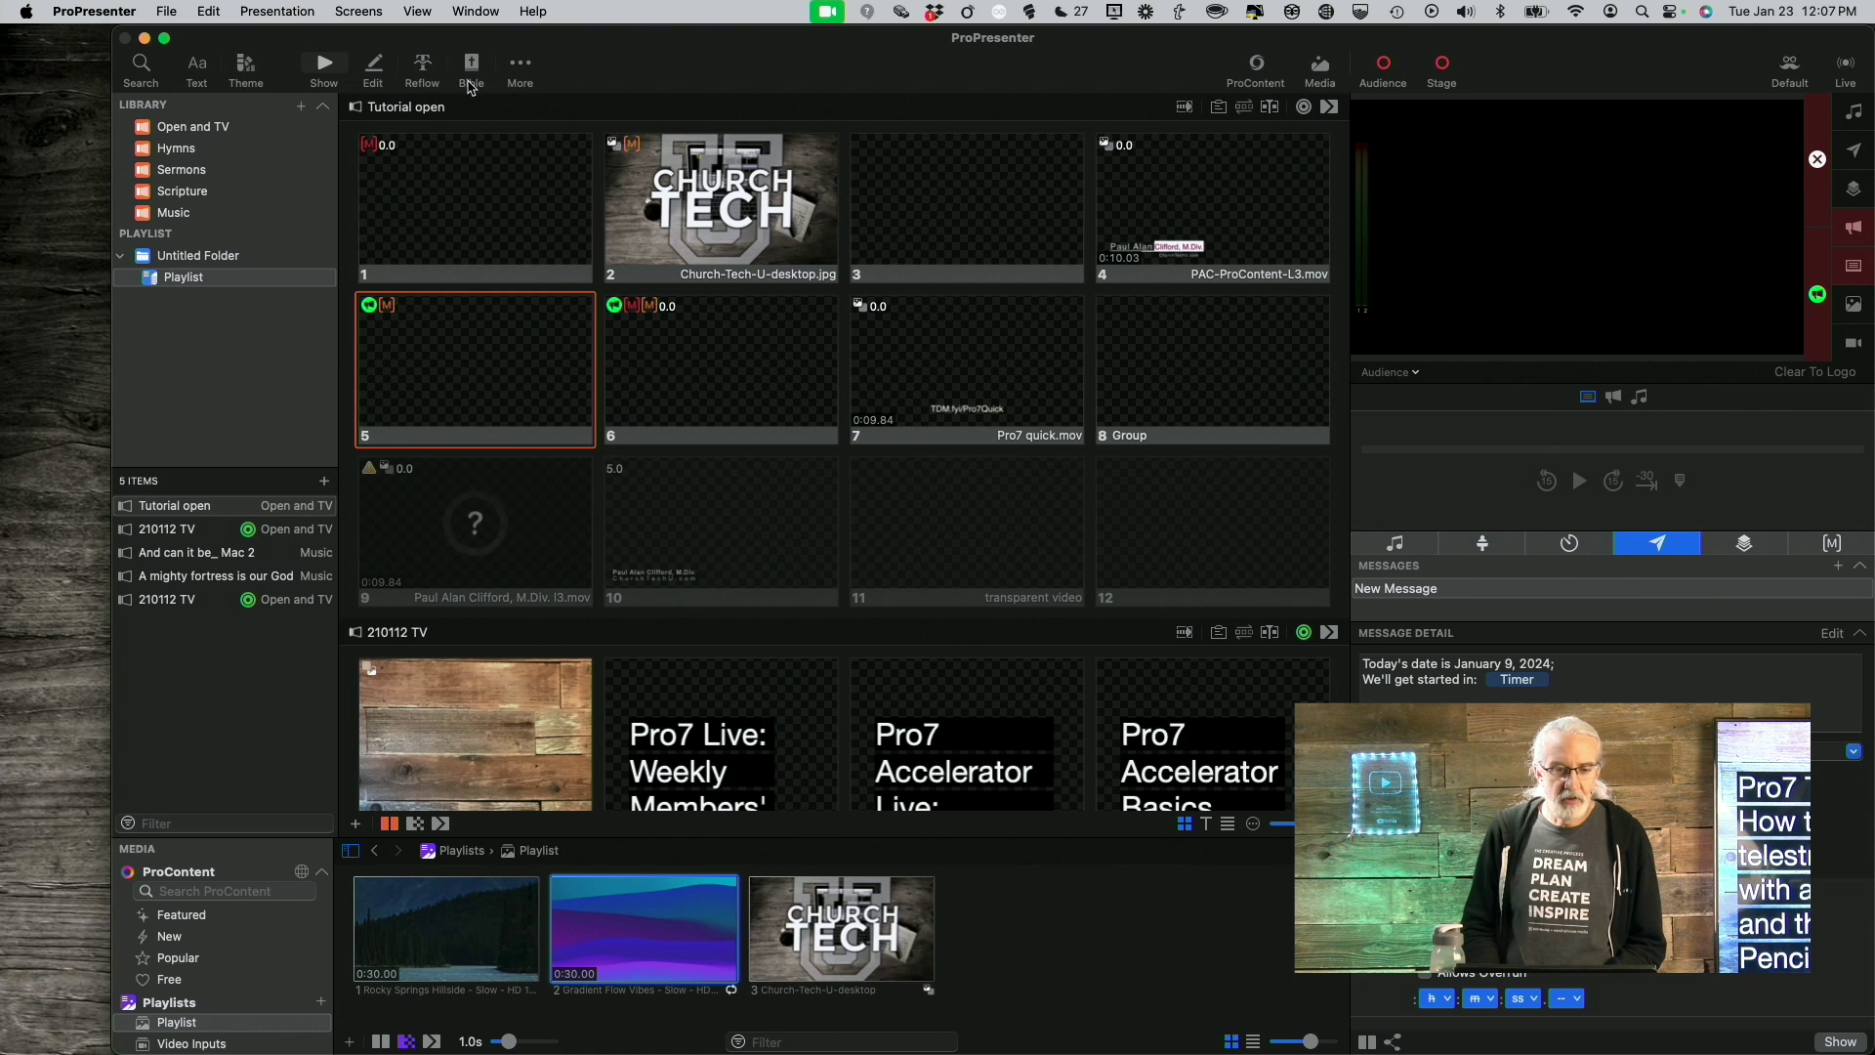
Look up Acts 26:24 in the King James Version of the Bible and show the verse slide live
{"action": "left_click", "coordinate": [469, 66]}
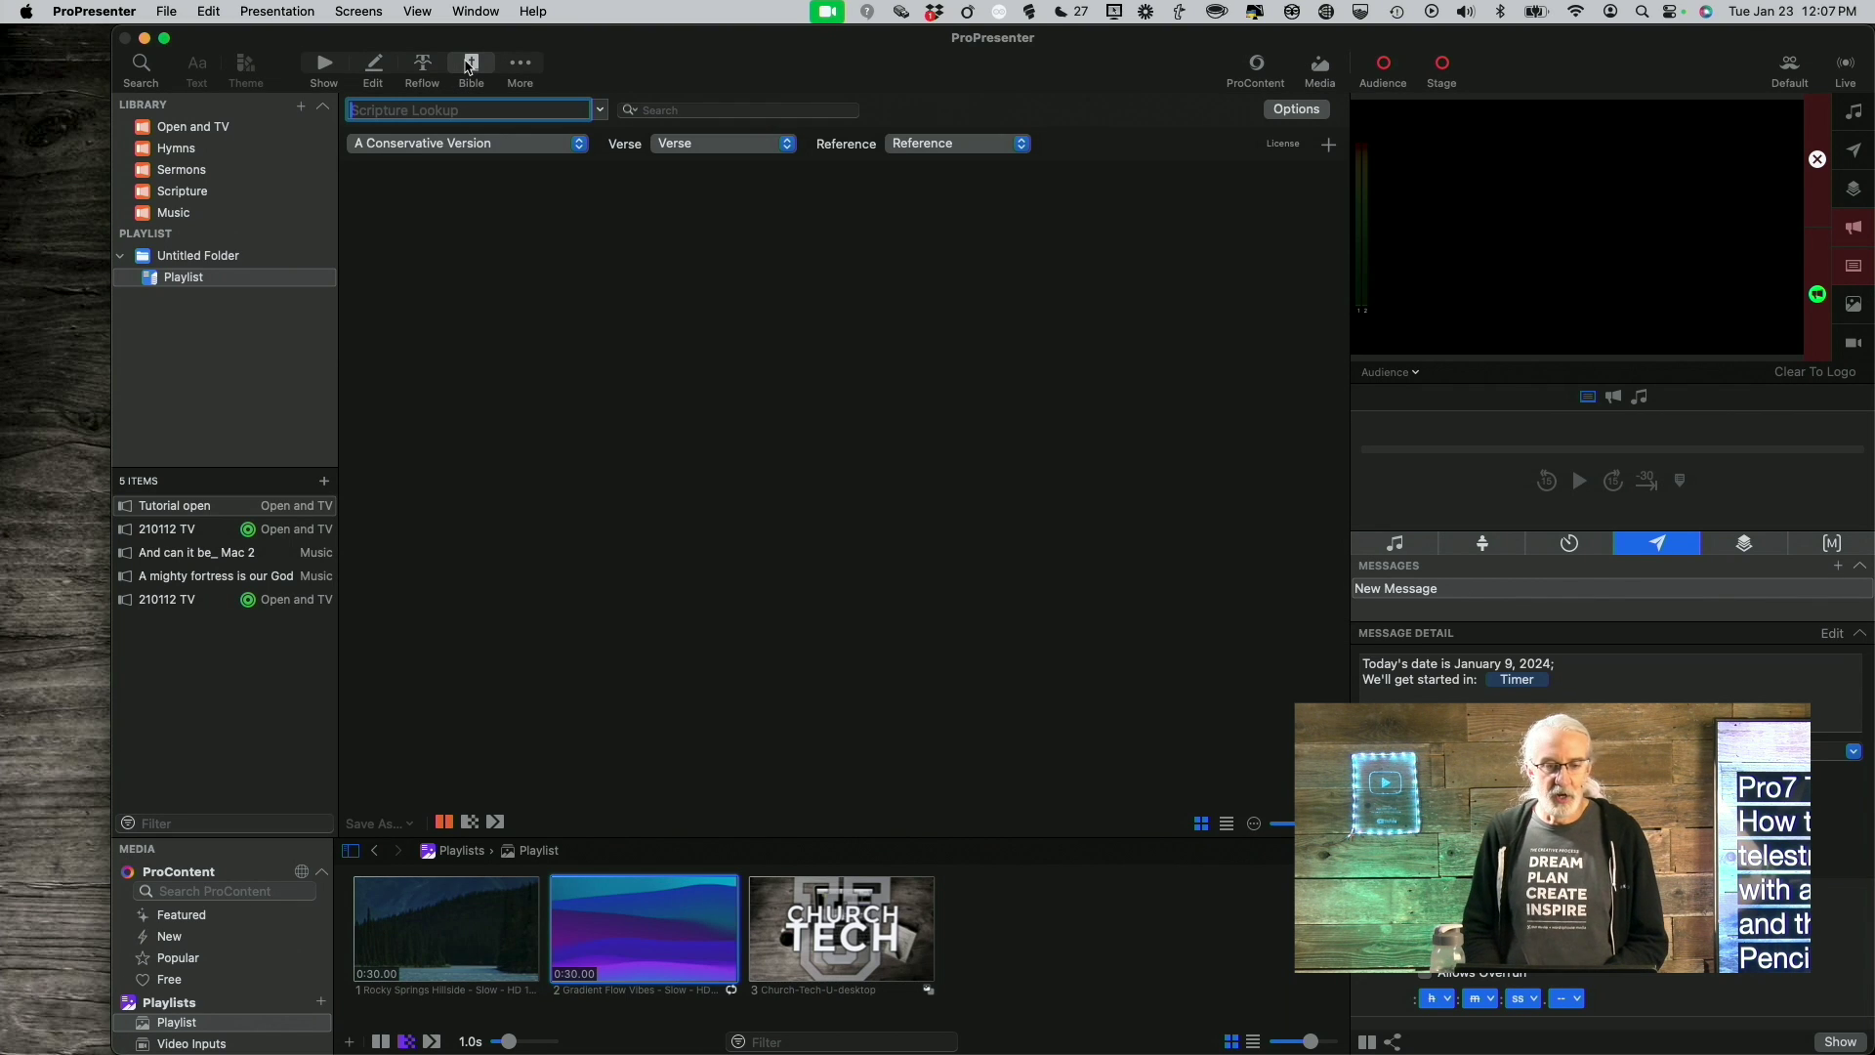
{"action": "left_click", "coordinate": [571, 145]}
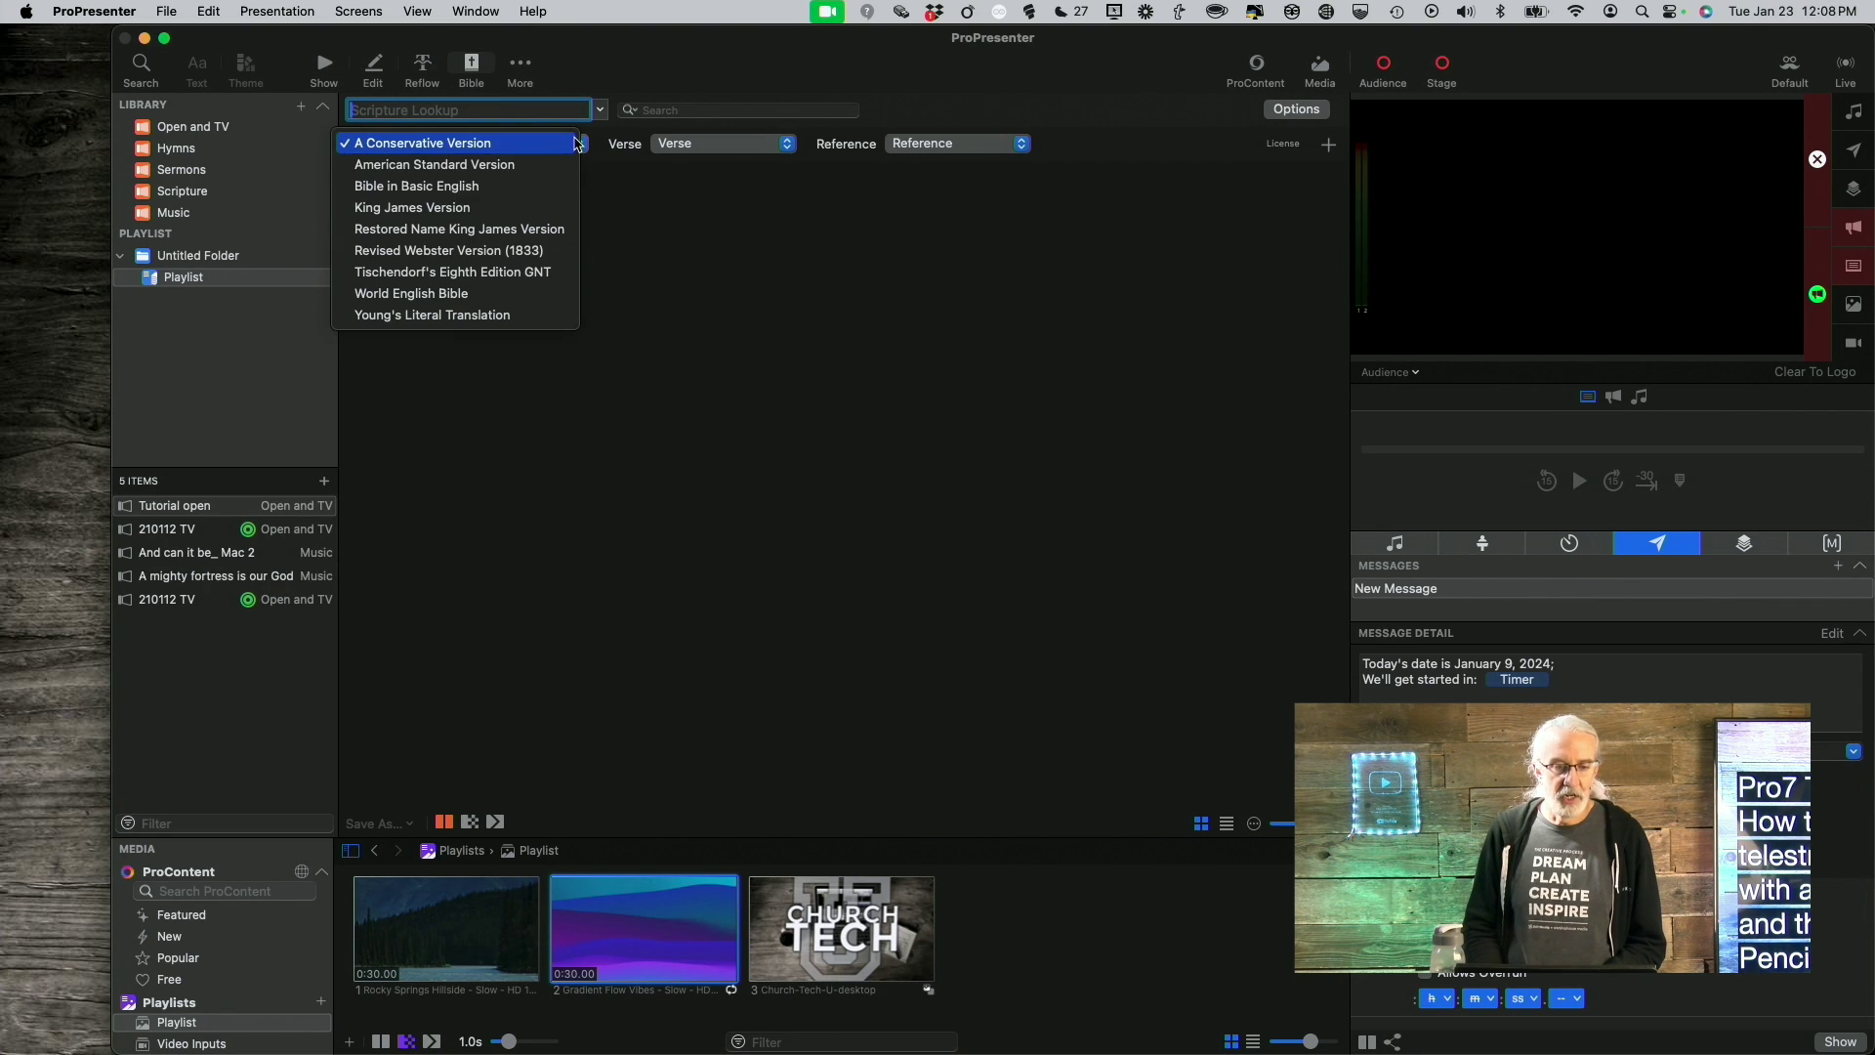
{"action": "left_click", "coordinate": [527, 209]}
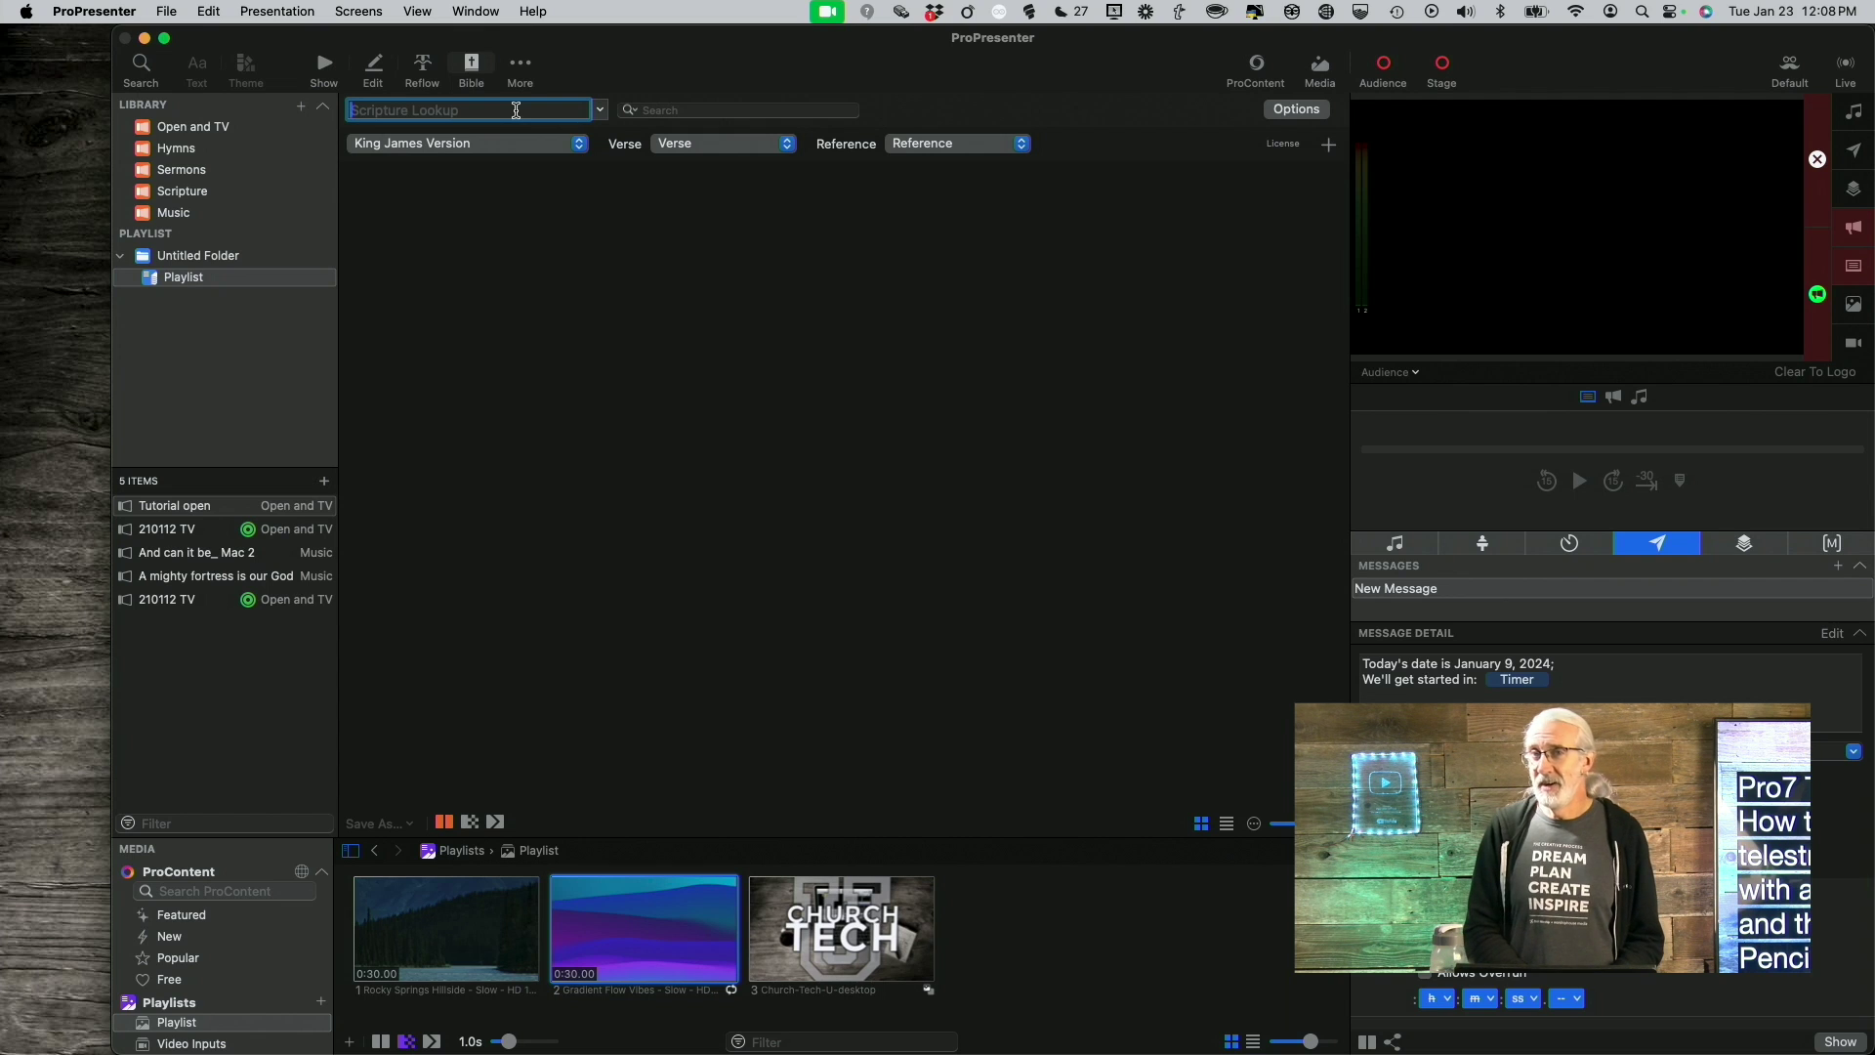
{"action": "type", "text": "Ac"}
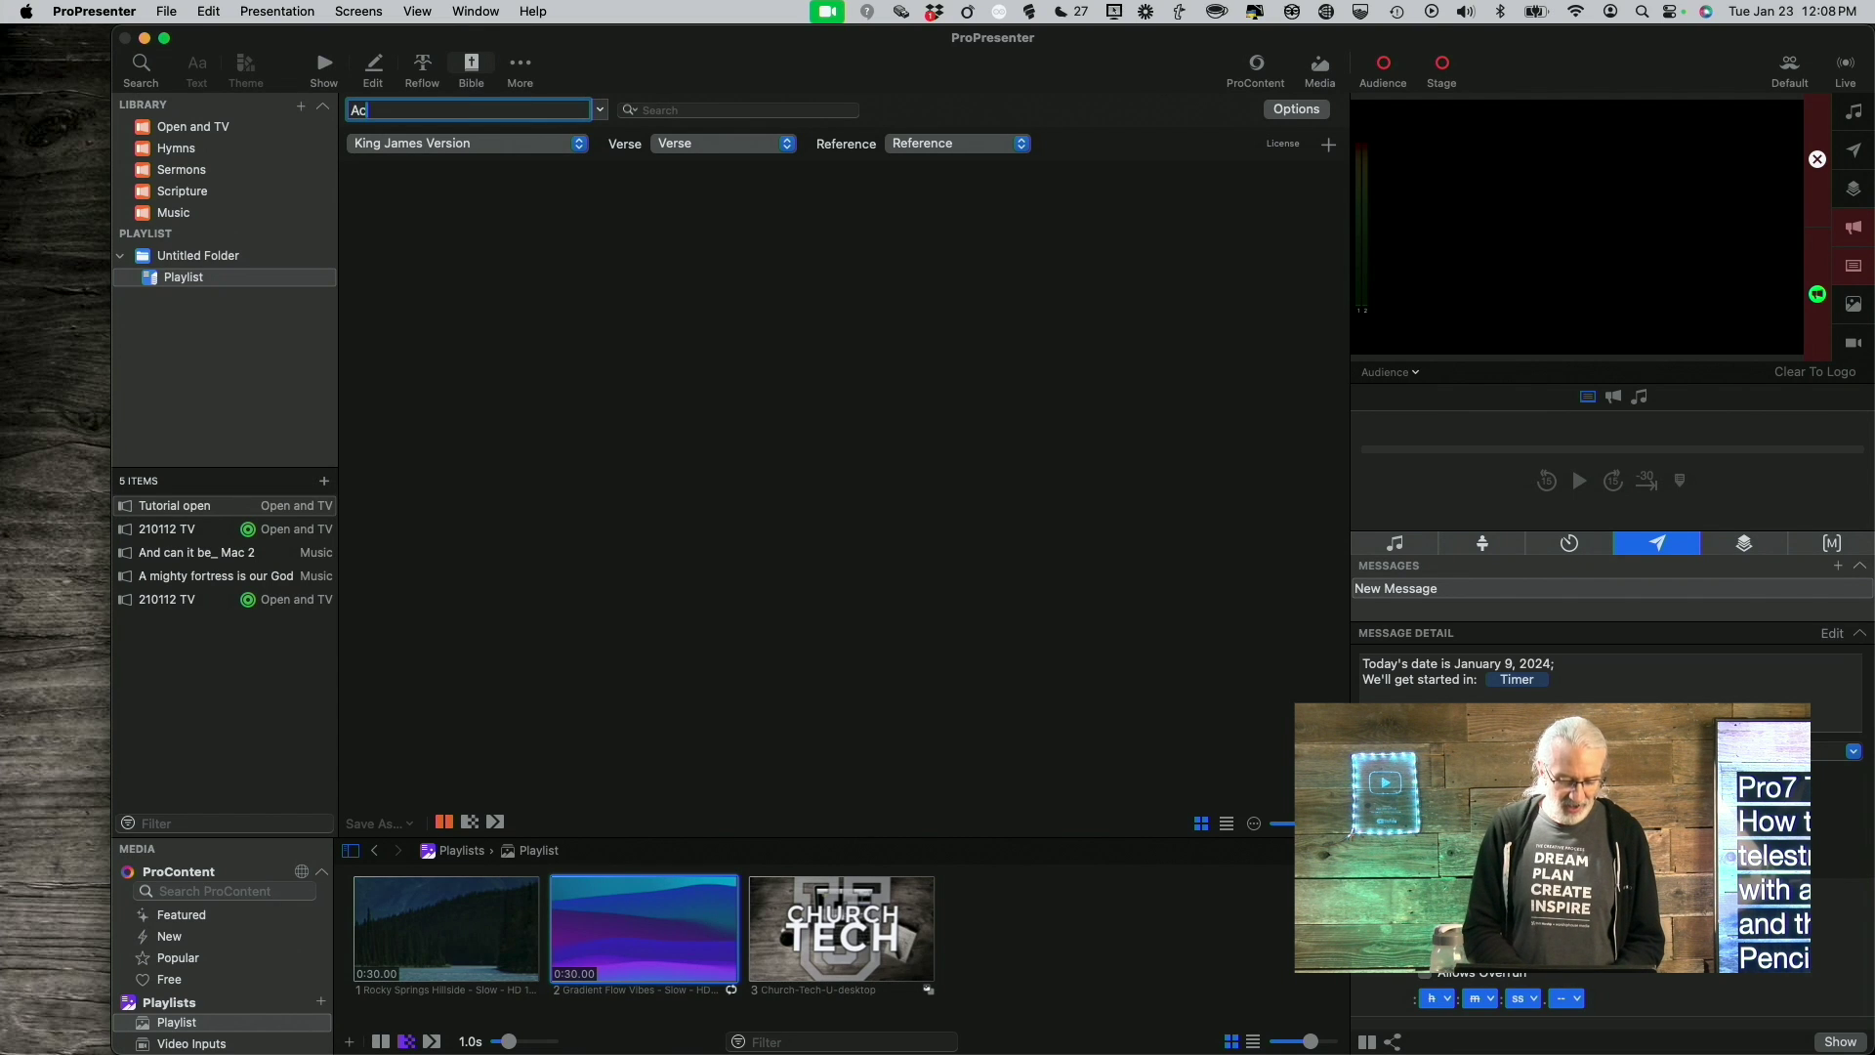
{"action": "type", "text": "ts 26:24"}
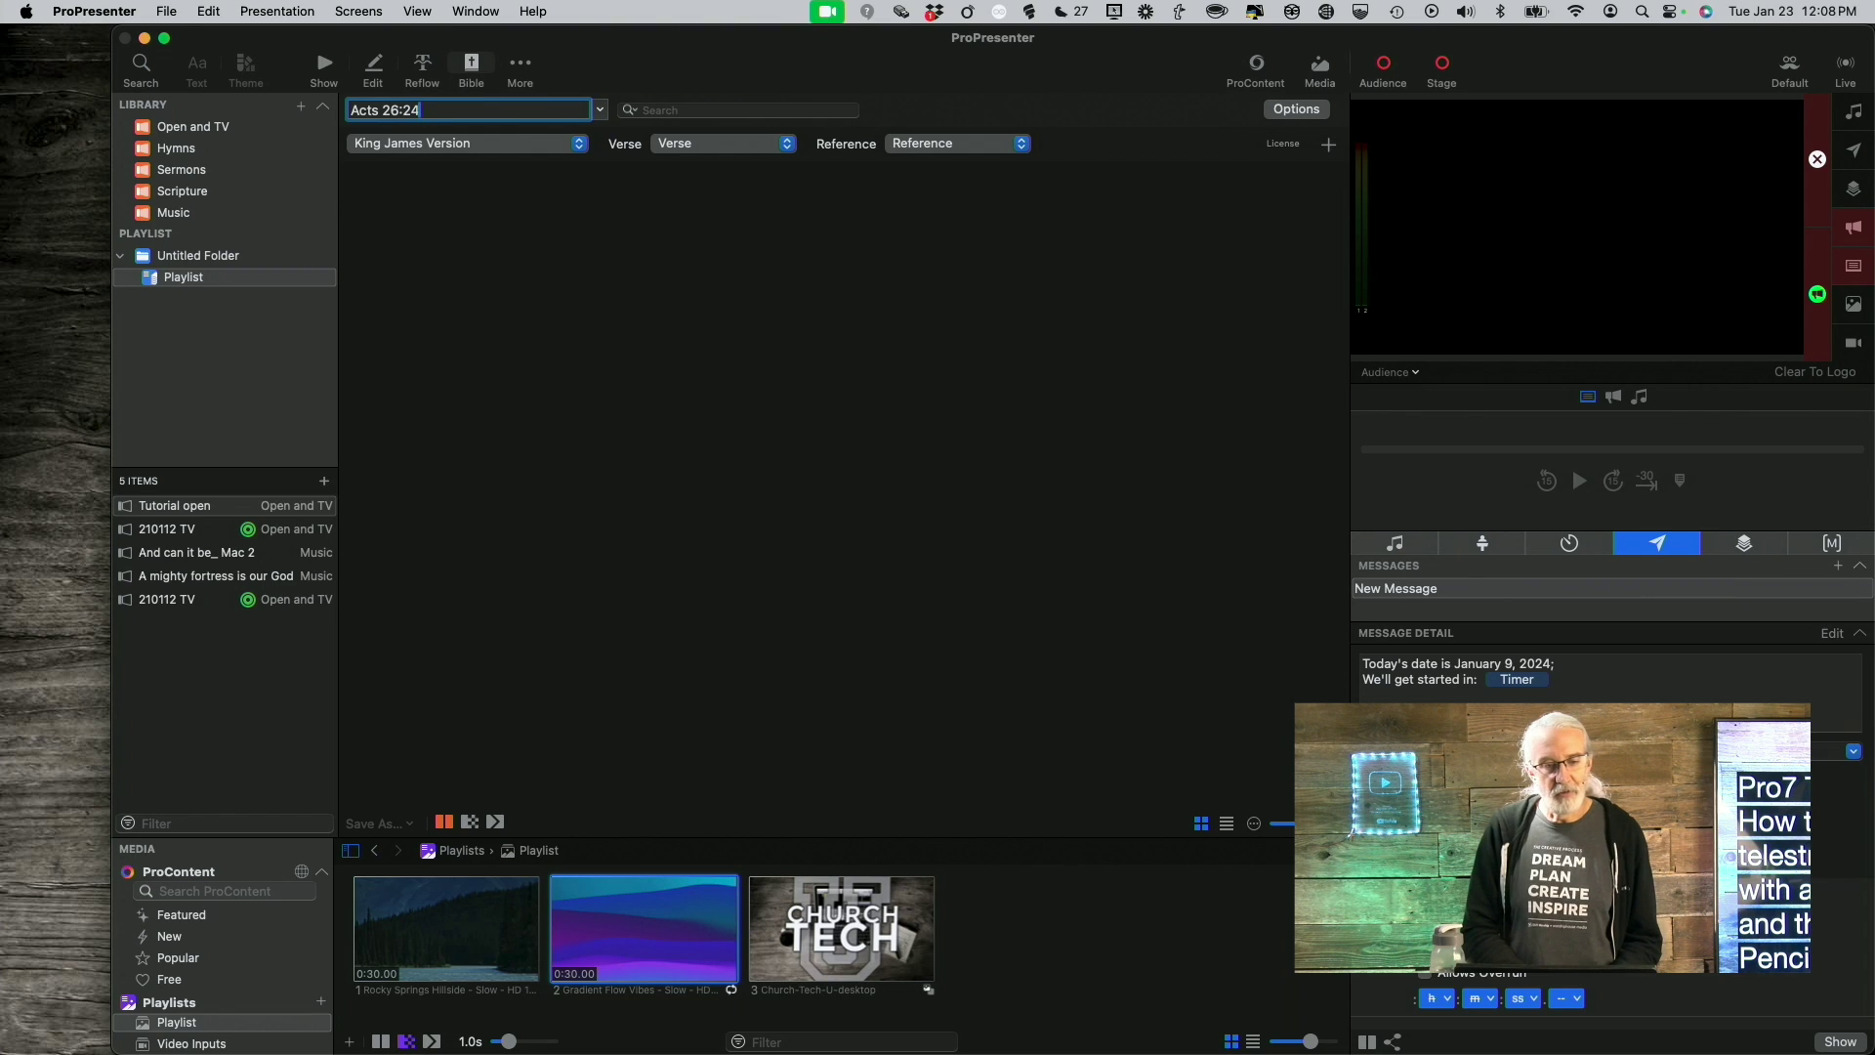
{"action": "key", "text": "Return"}
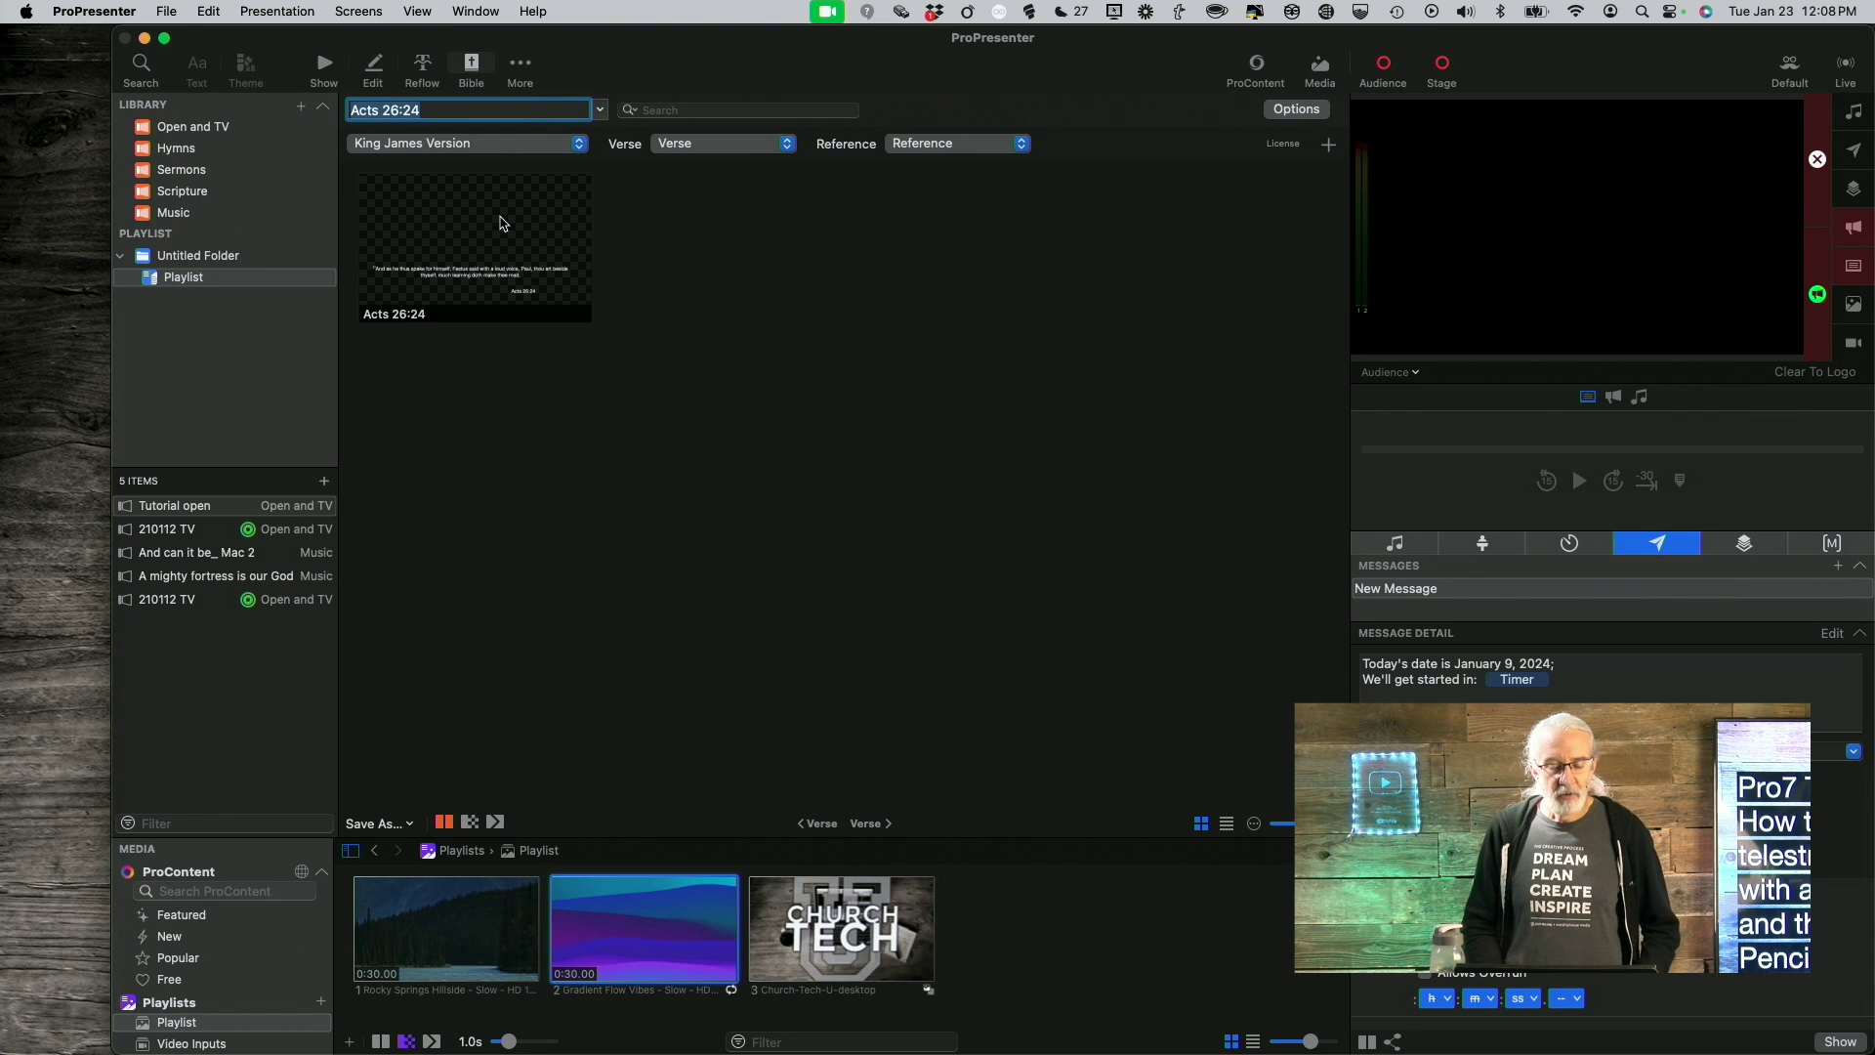
{"action": "left_click", "coordinate": [501, 224]}
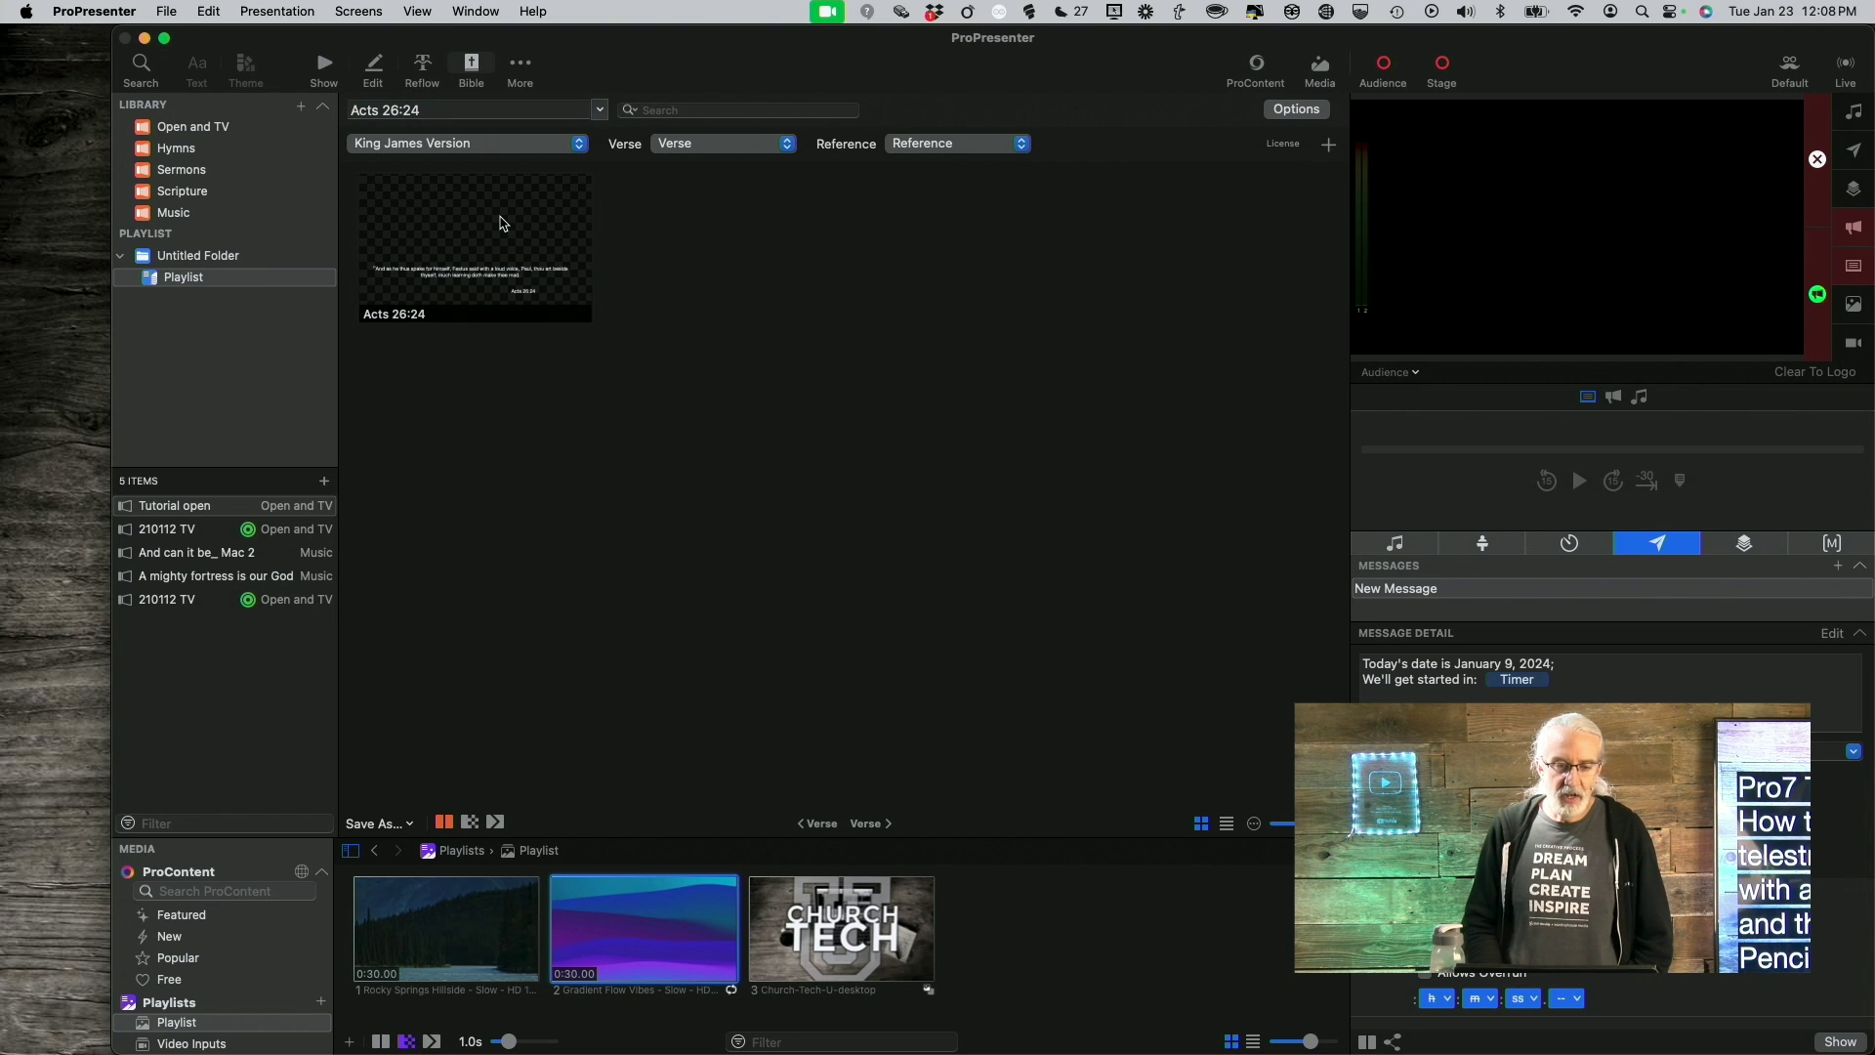
{"action": "left_click", "coordinate": [452, 208]}
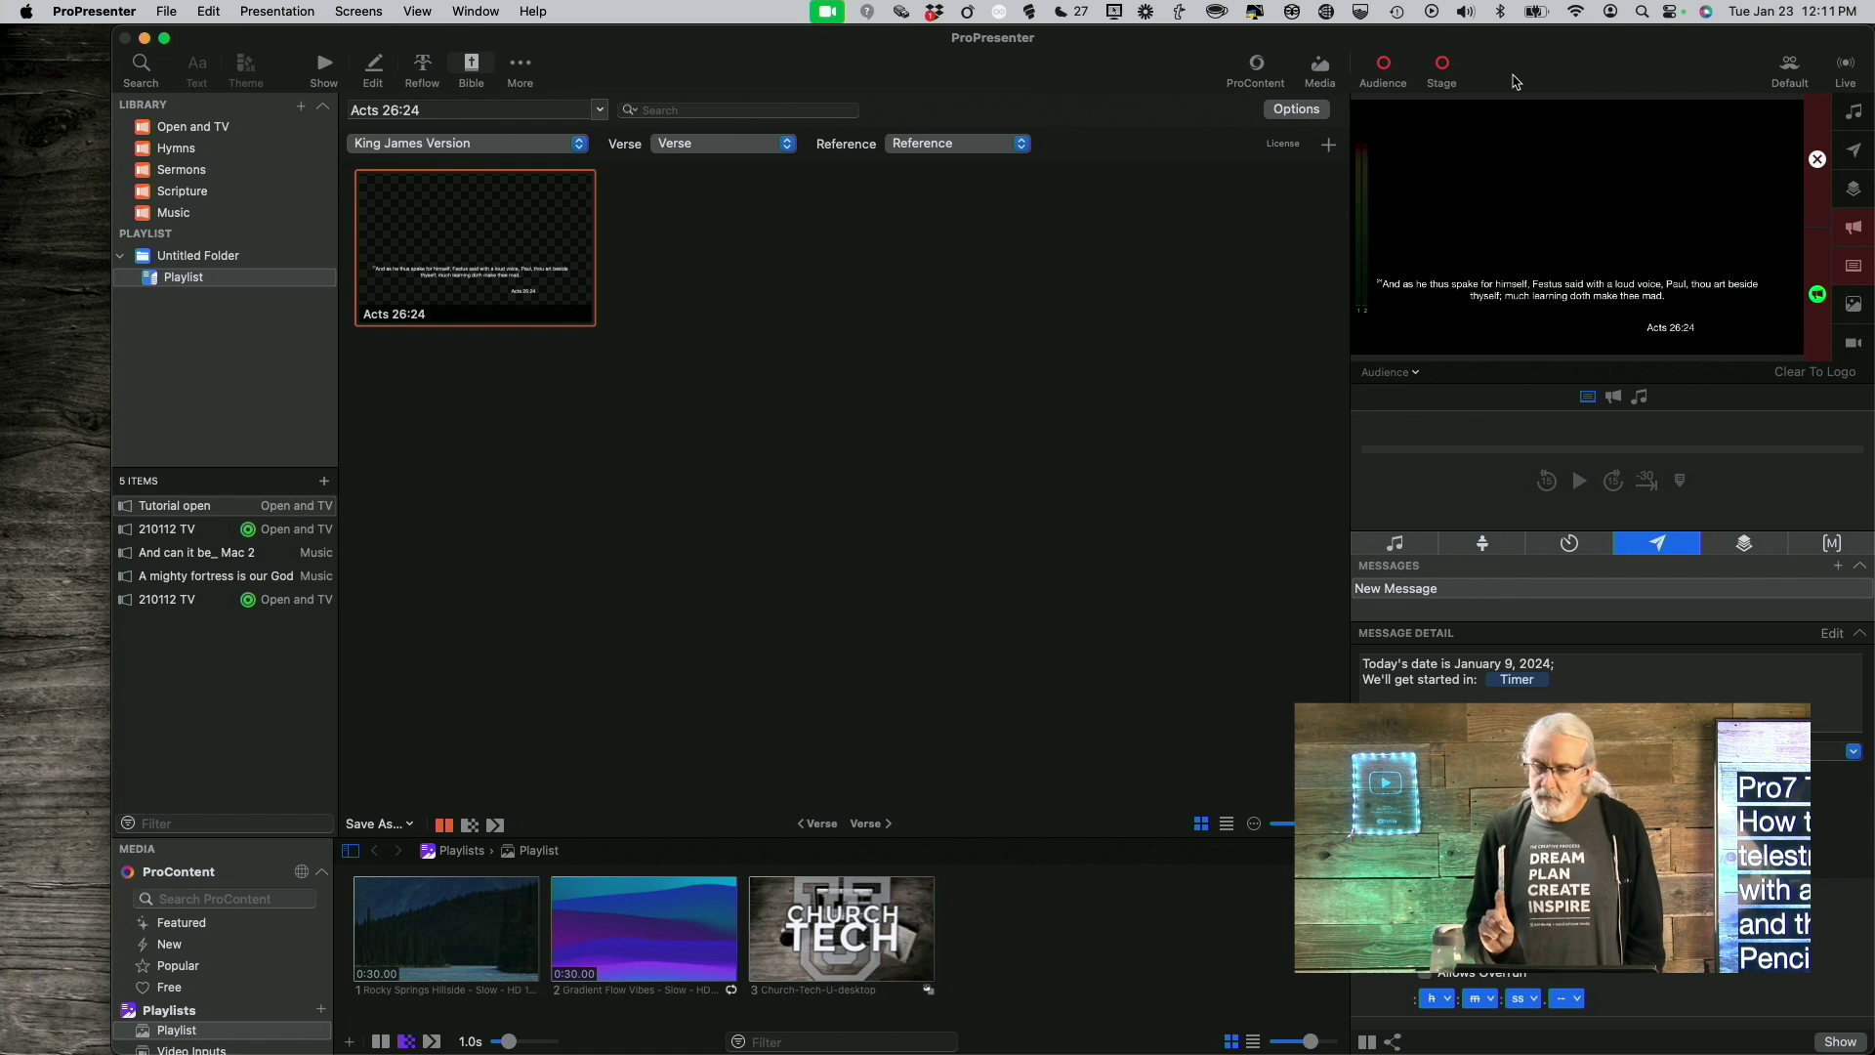
In the Video Pencil look, enable Slide and Media and disable Video Input for the Drawing Preview screen
{"action": "left_click", "coordinate": [1787, 66]}
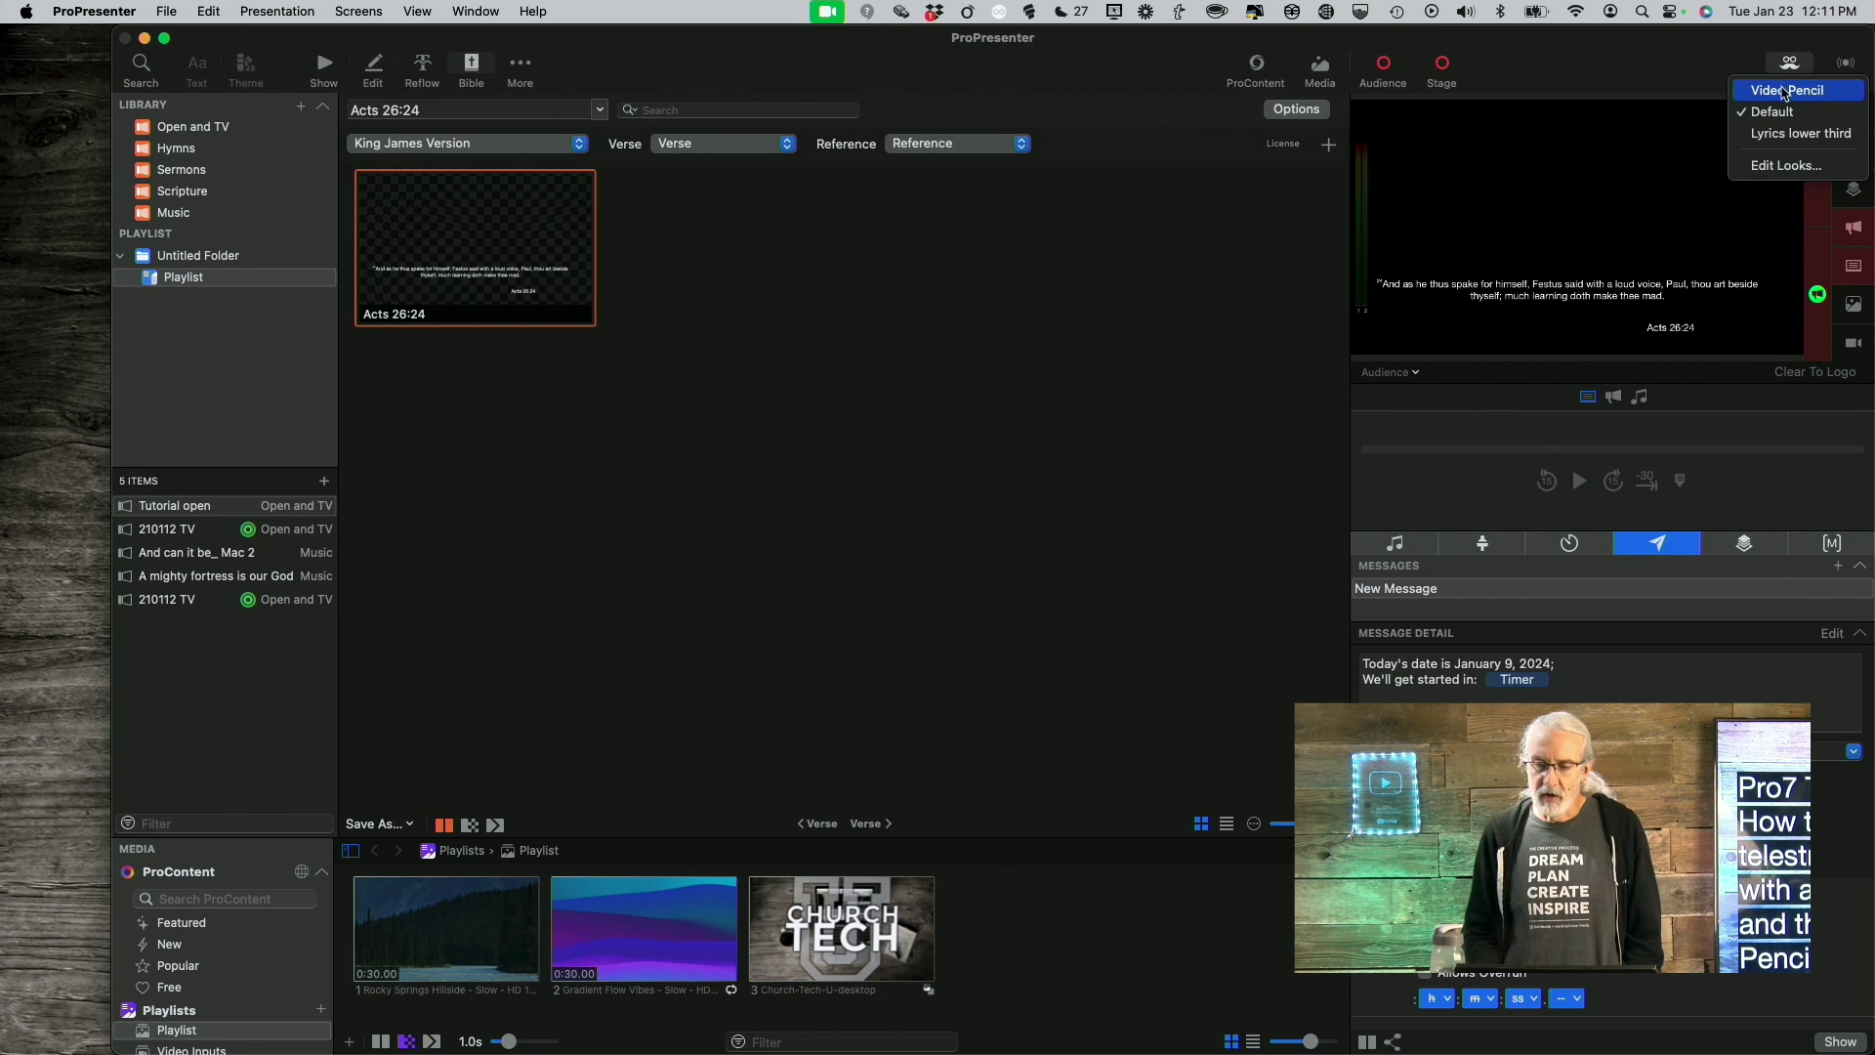
{"action": "left_click", "coordinate": [1775, 168]}
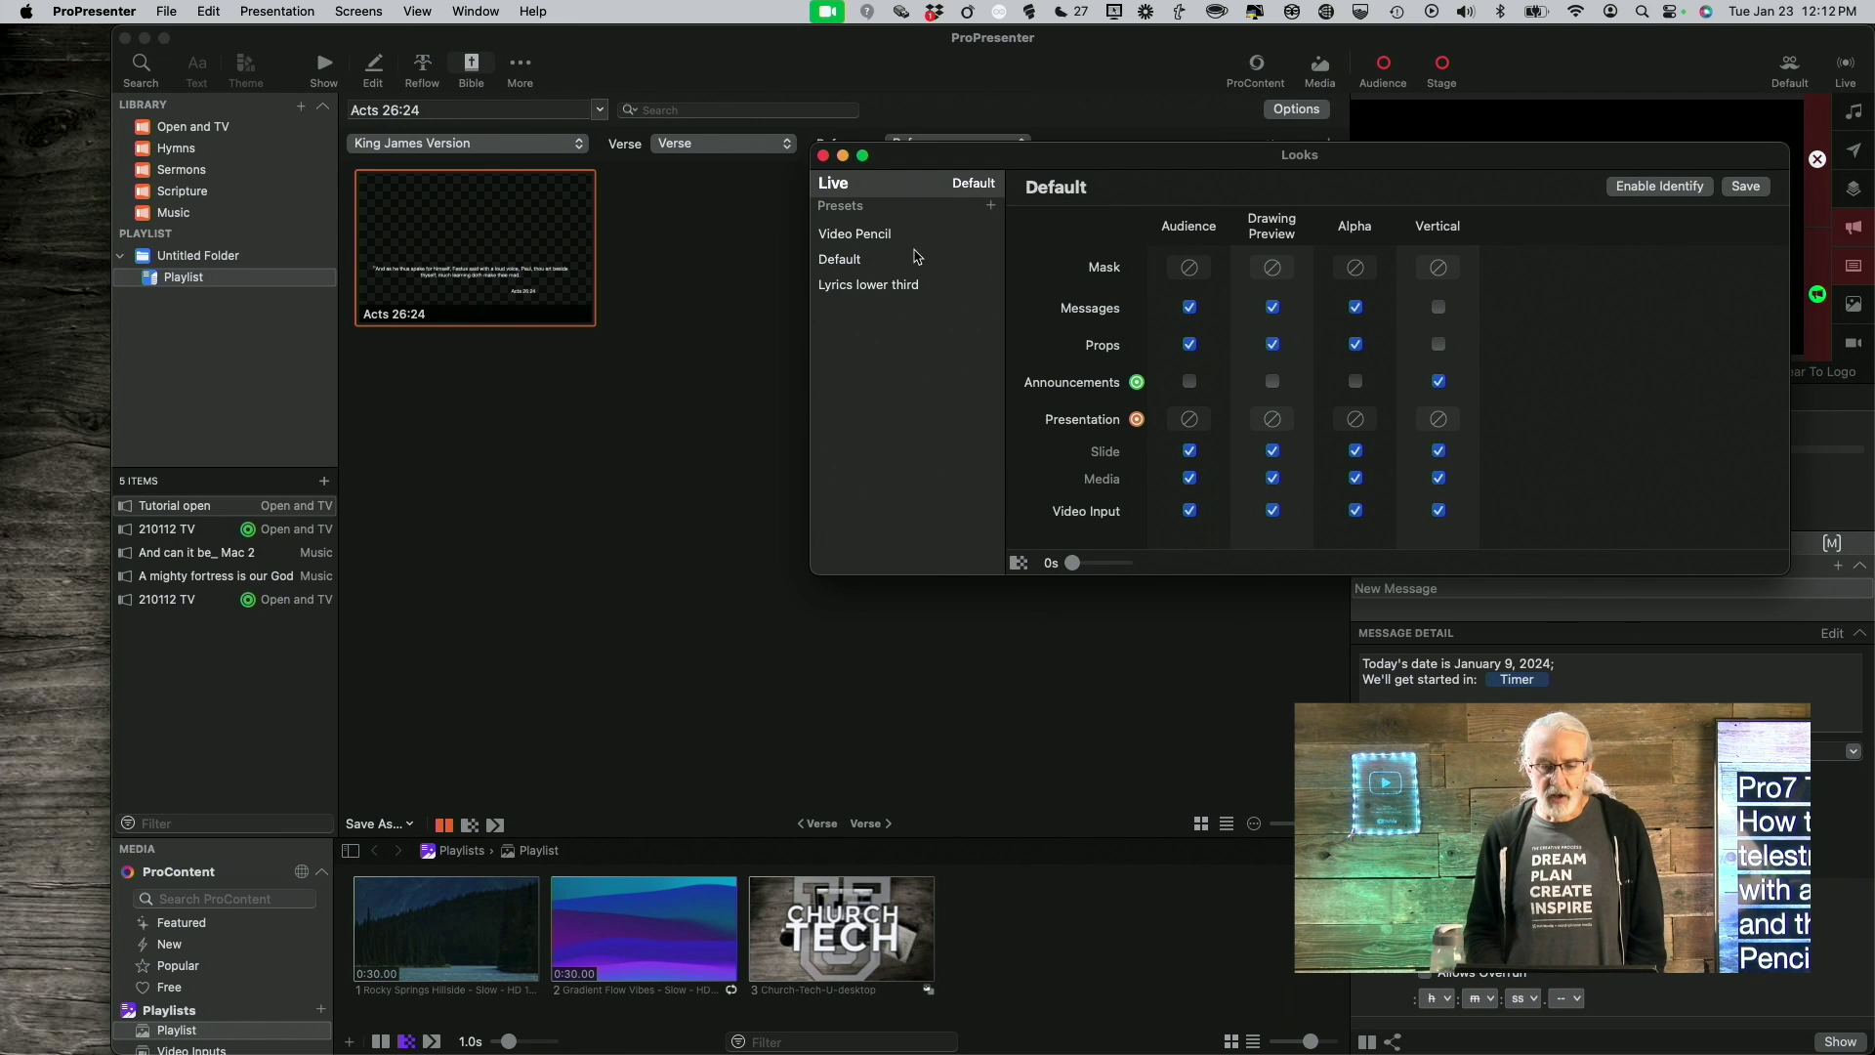
{"action": "left_click", "coordinate": [877, 236]}
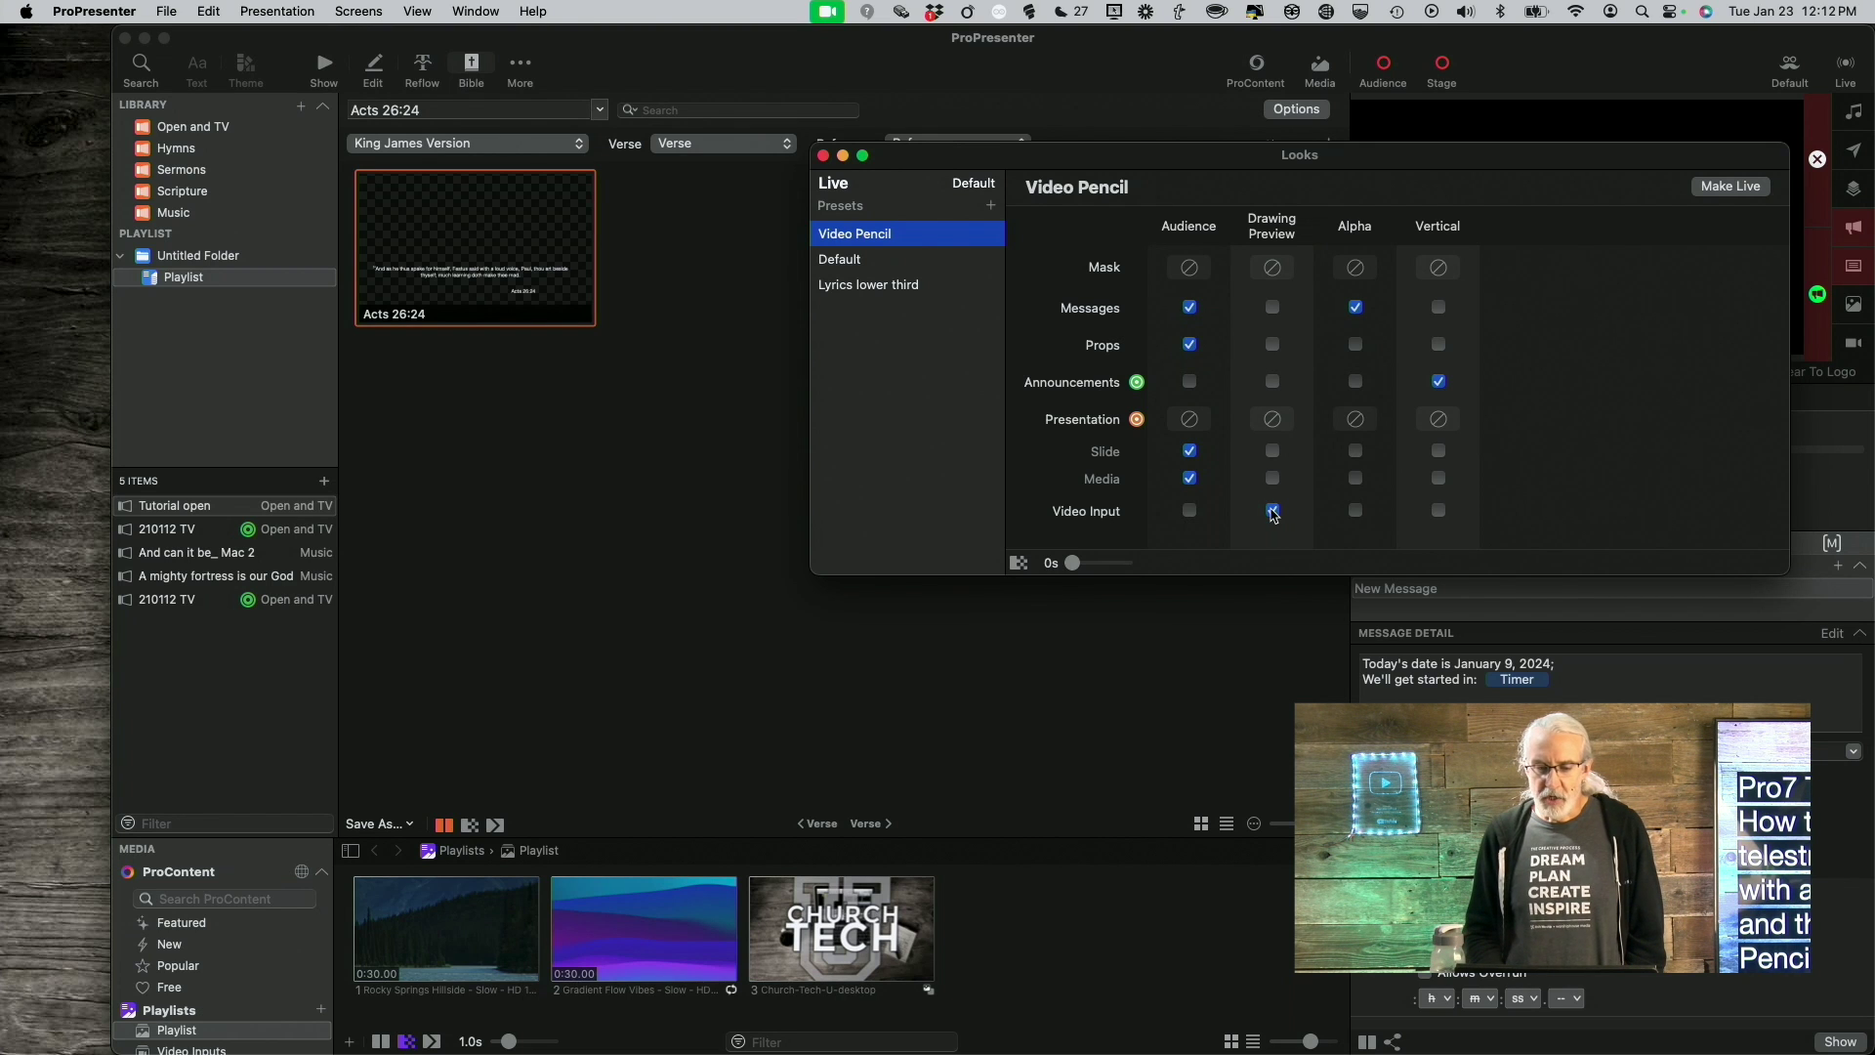
{"action": "left_click", "coordinate": [1273, 451]}
{"action": "left_click", "coordinate": [1273, 477]}
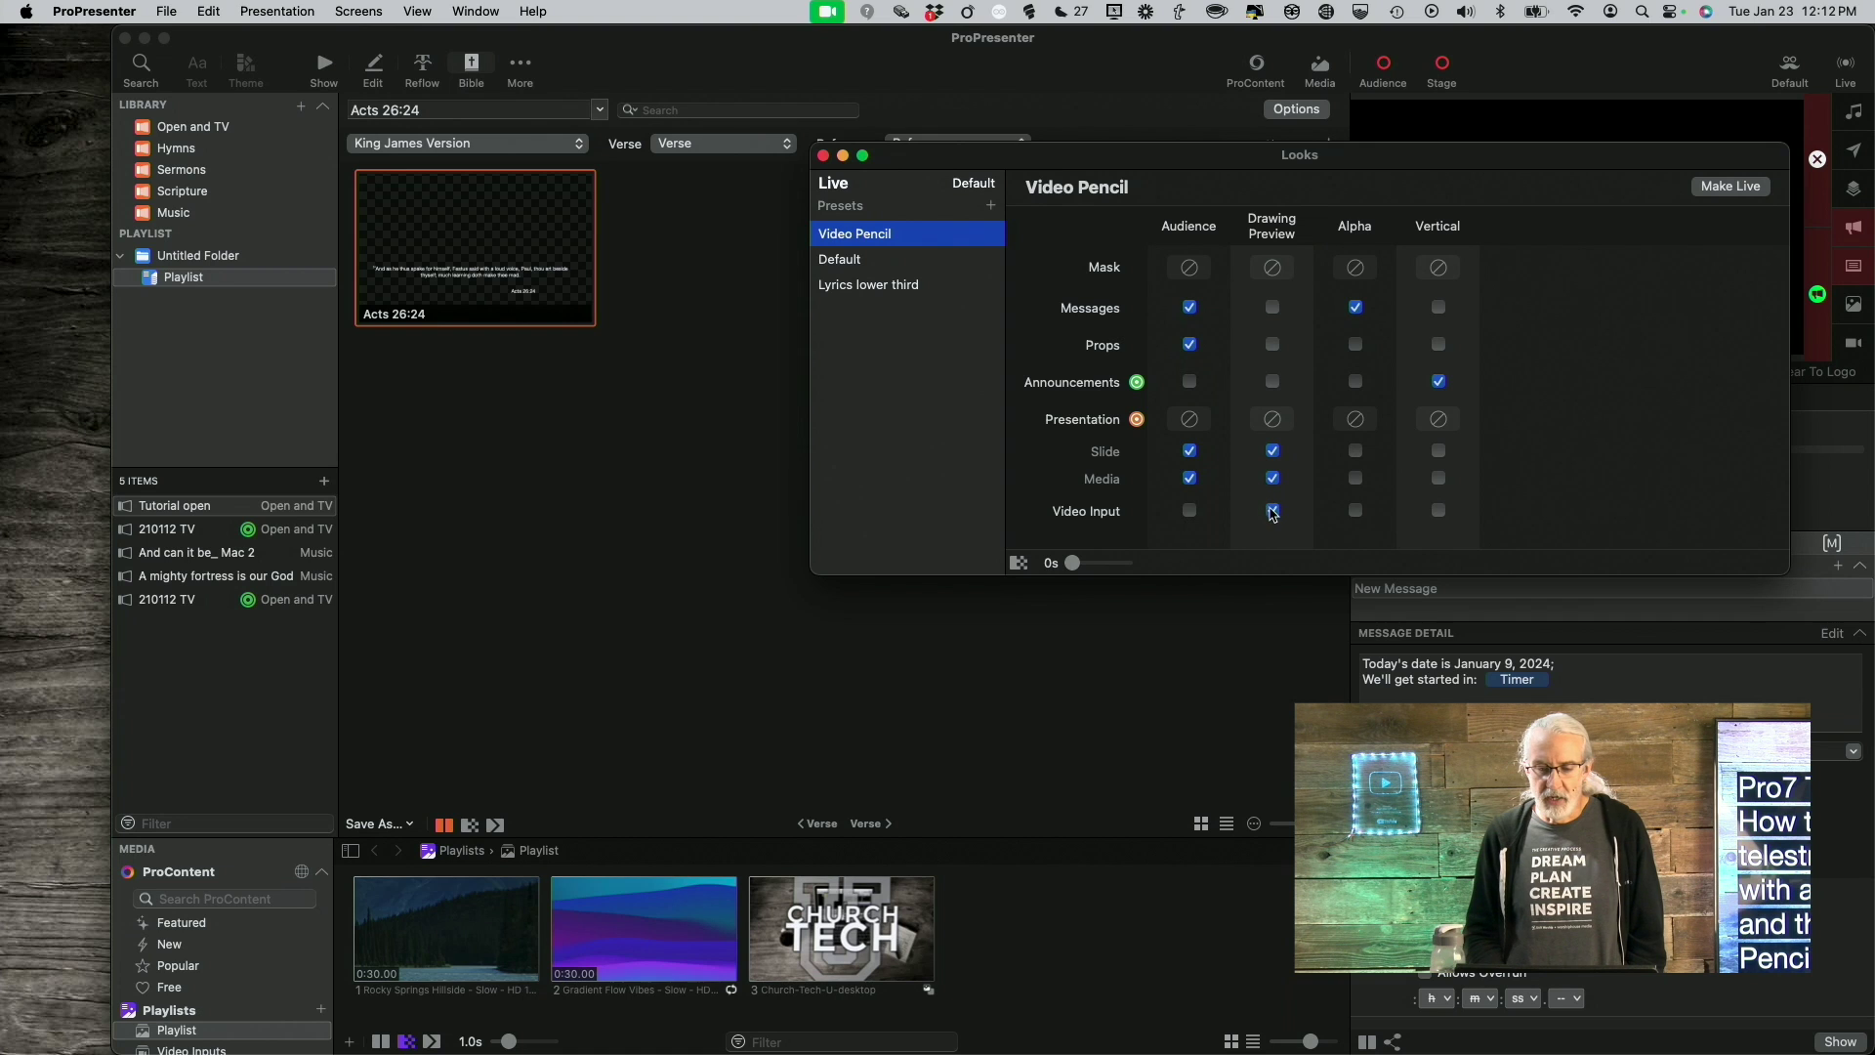
{"action": "left_click", "coordinate": [1273, 511]}
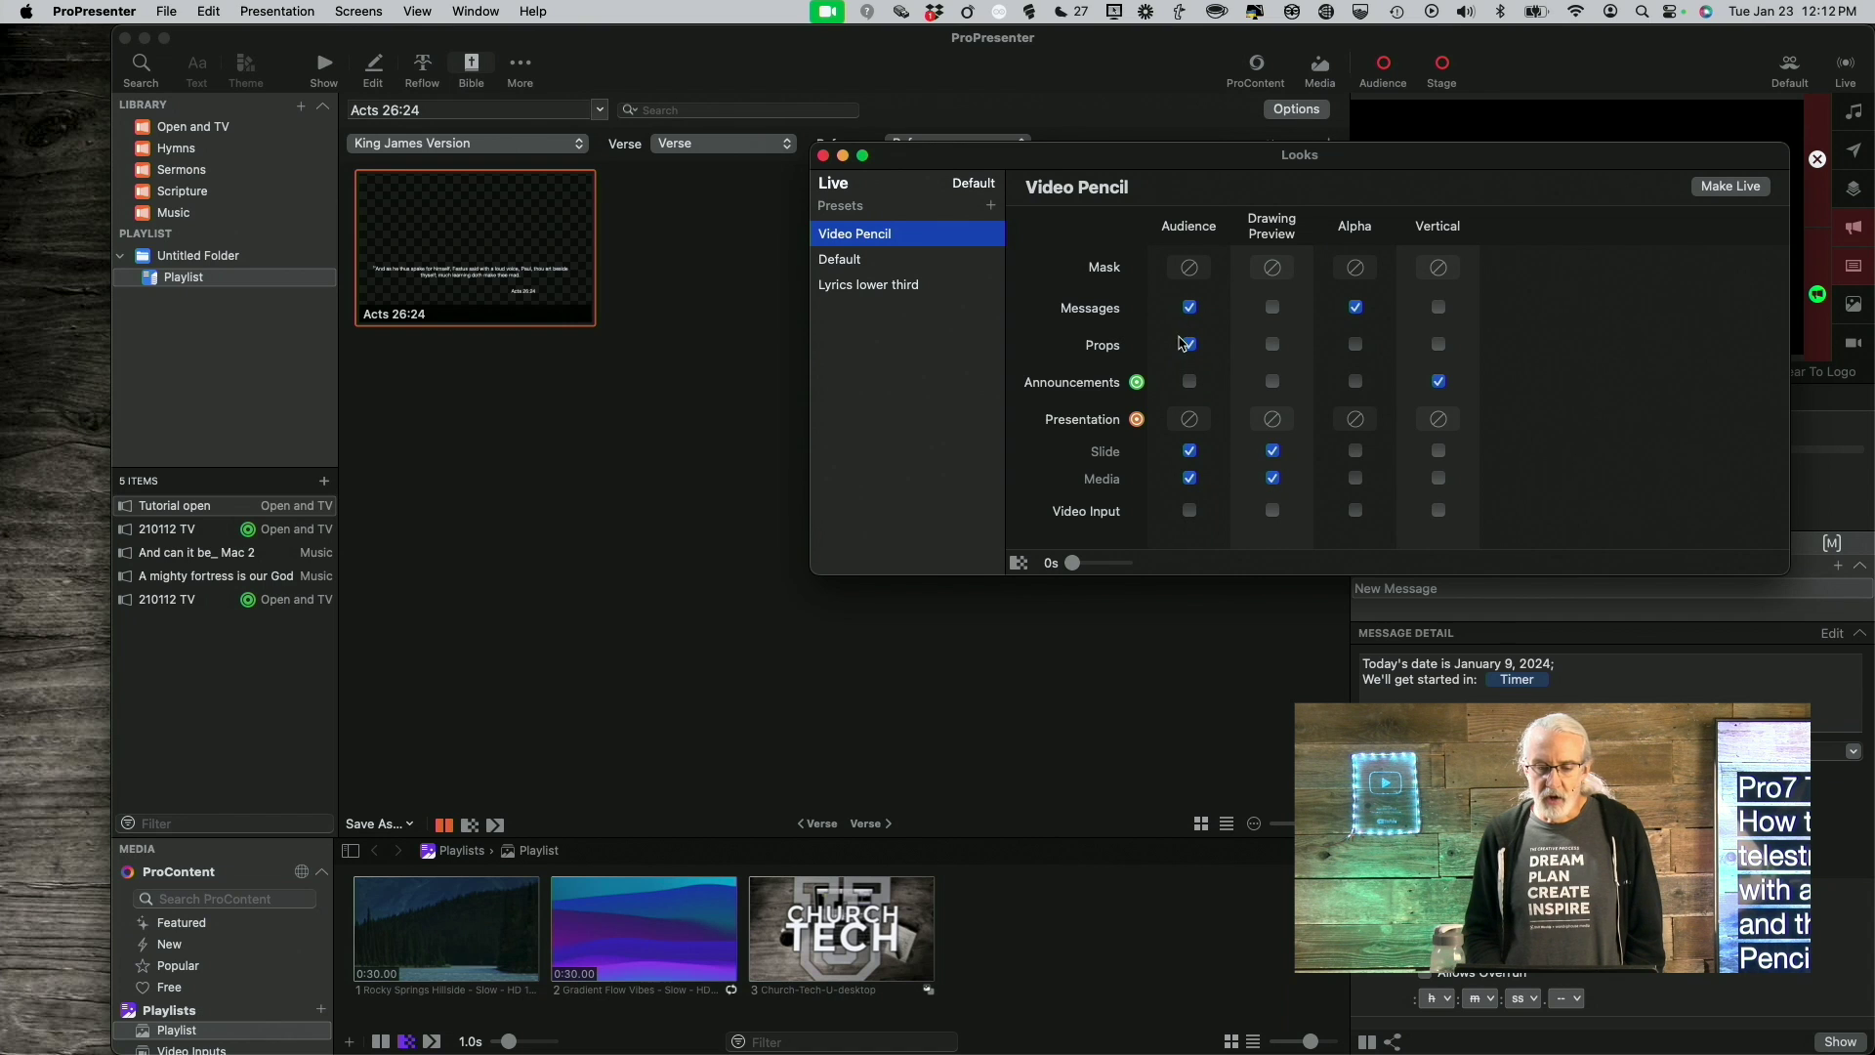
For the Audience screen in the Video Pencil look, enable Video Input, disable Media and Slide, and close the looks editor
{"action": "left_click", "coordinate": [1188, 507]}
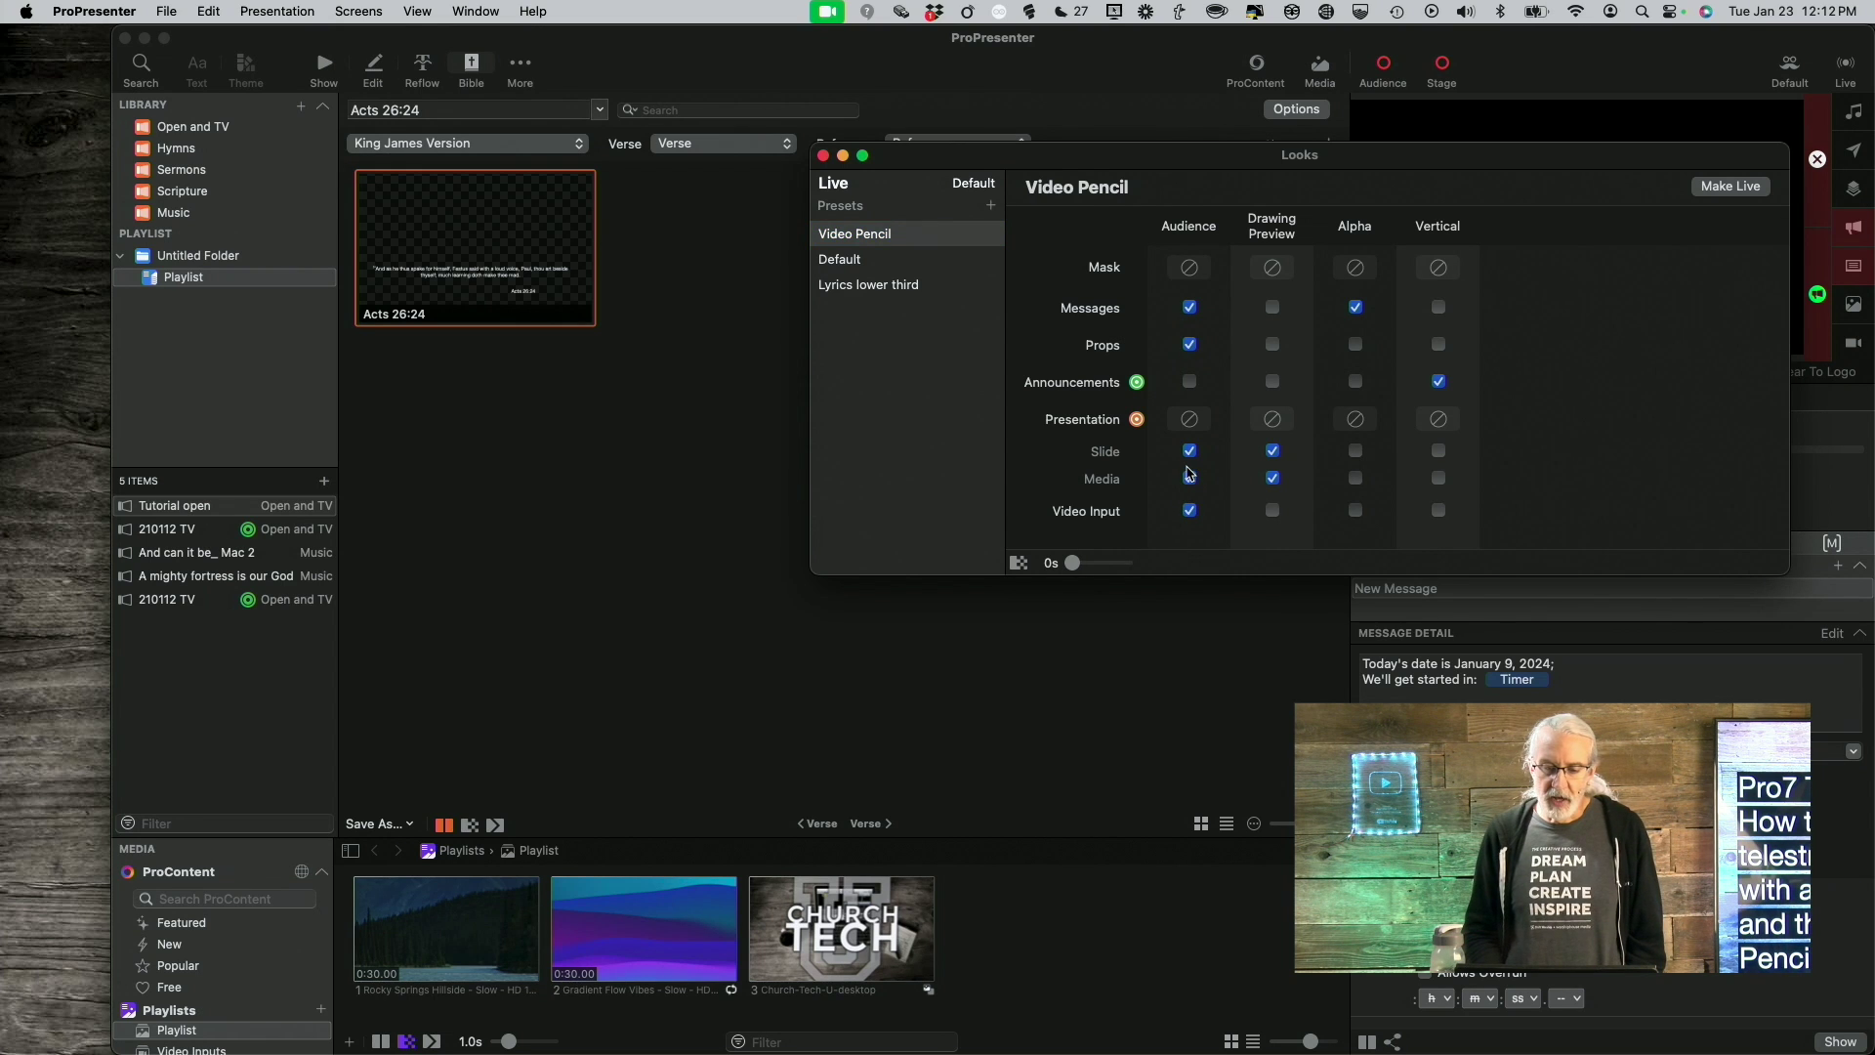
{"action": "left_click", "coordinate": [1189, 477]}
{"action": "left_click", "coordinate": [1190, 451]}
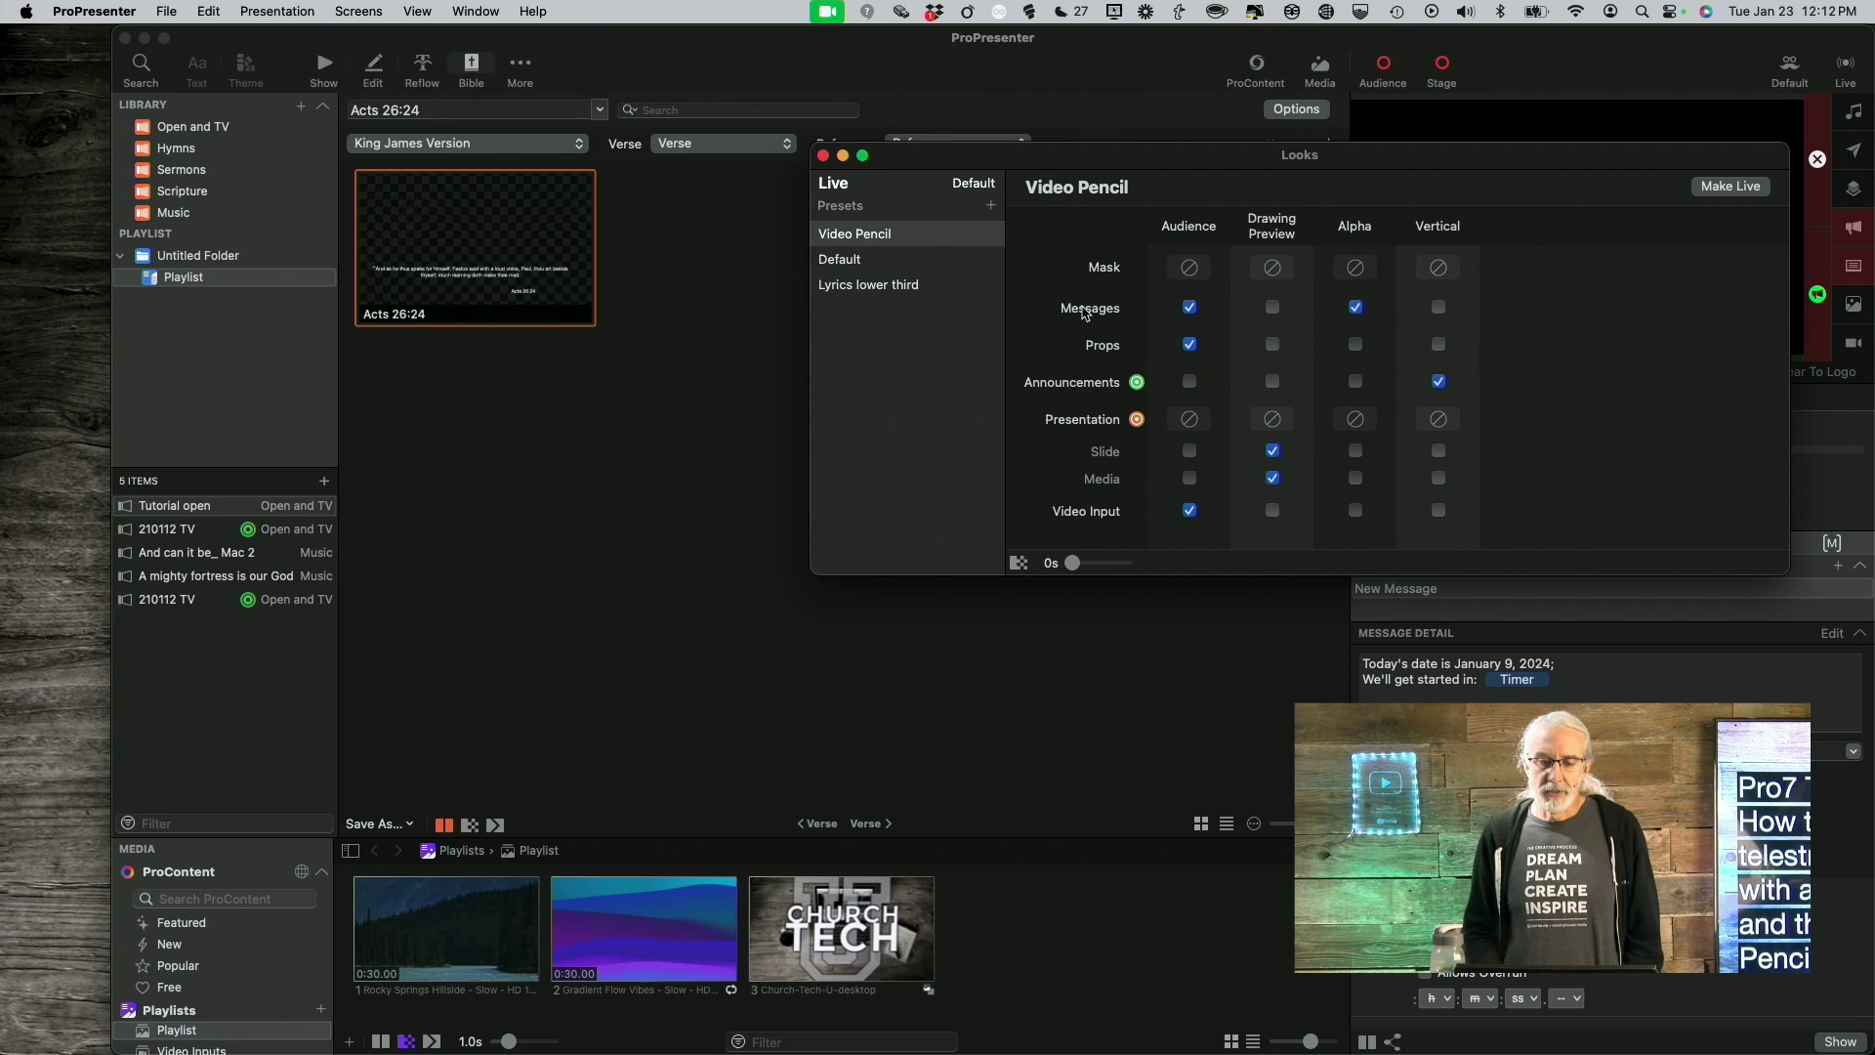
{"action": "left_click", "coordinate": [823, 156]}
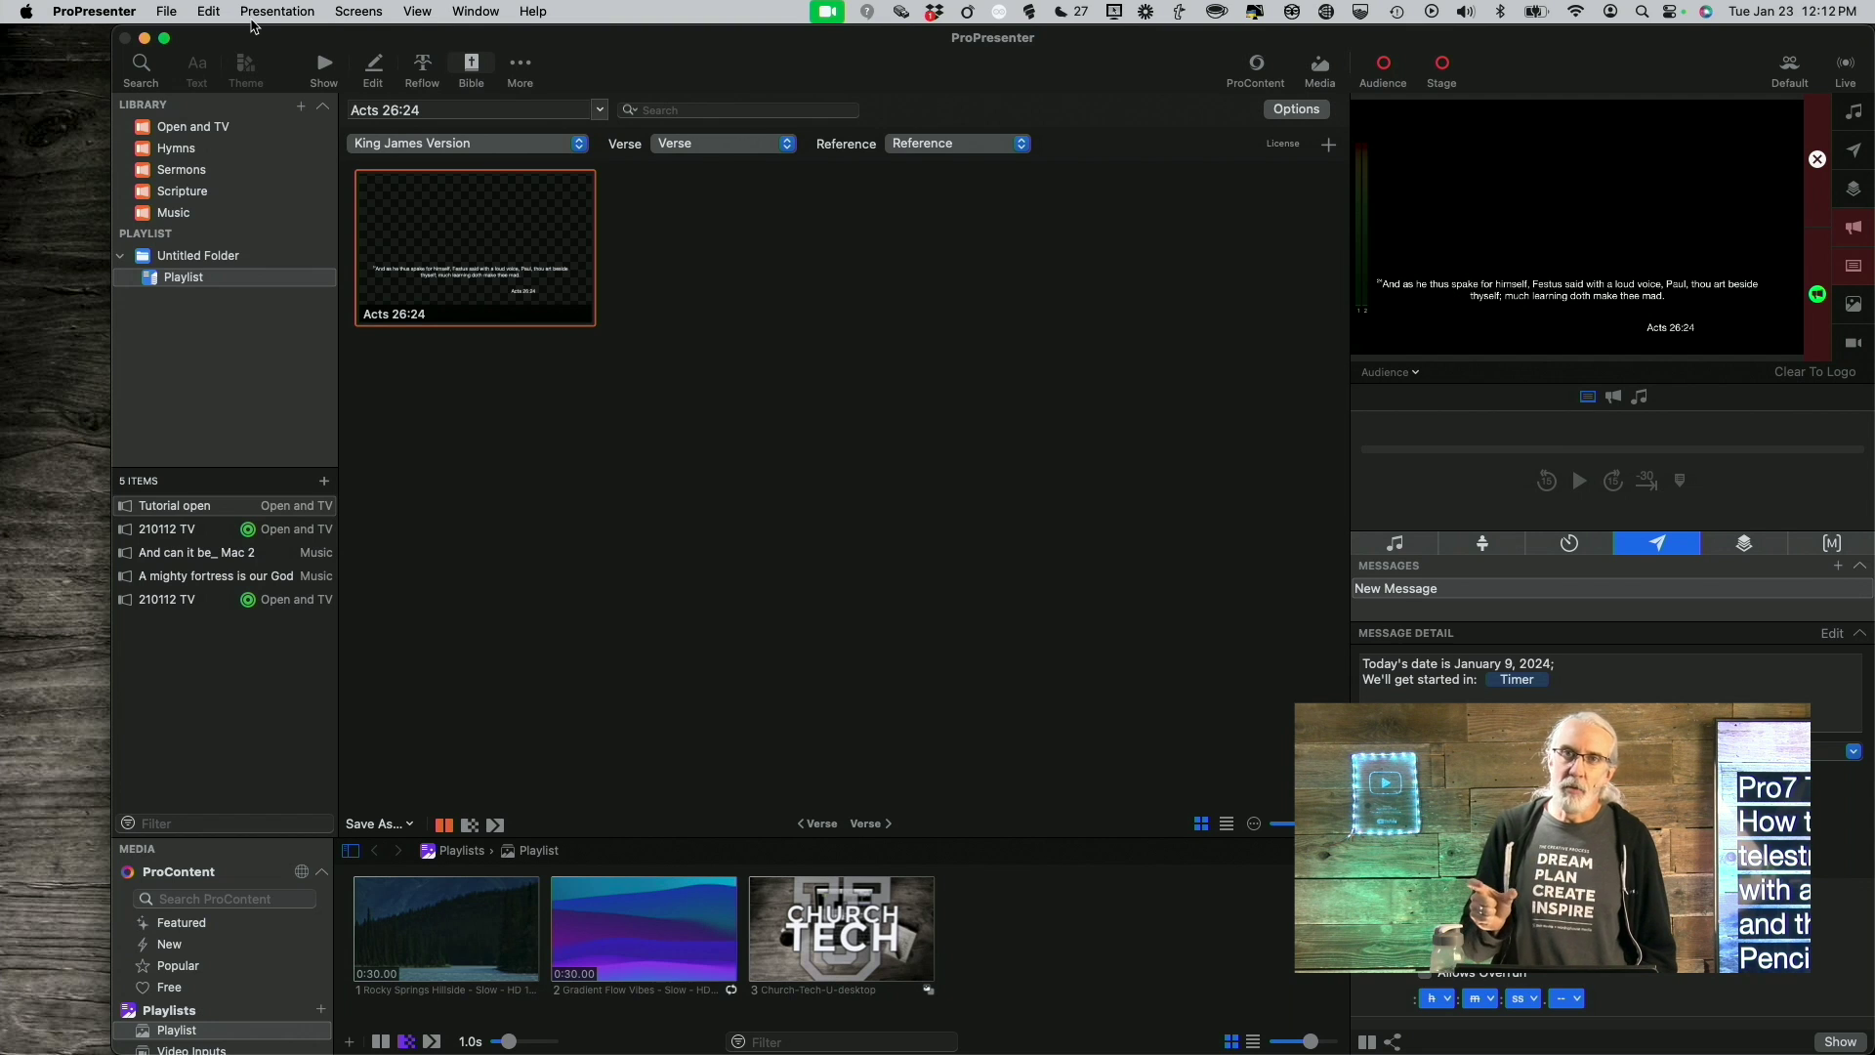
In the input settings, add a third video input with LOCALHOST (Video Pencil) as its device, and remove that extra input
{"action": "left_click", "coordinate": [115, 13]}
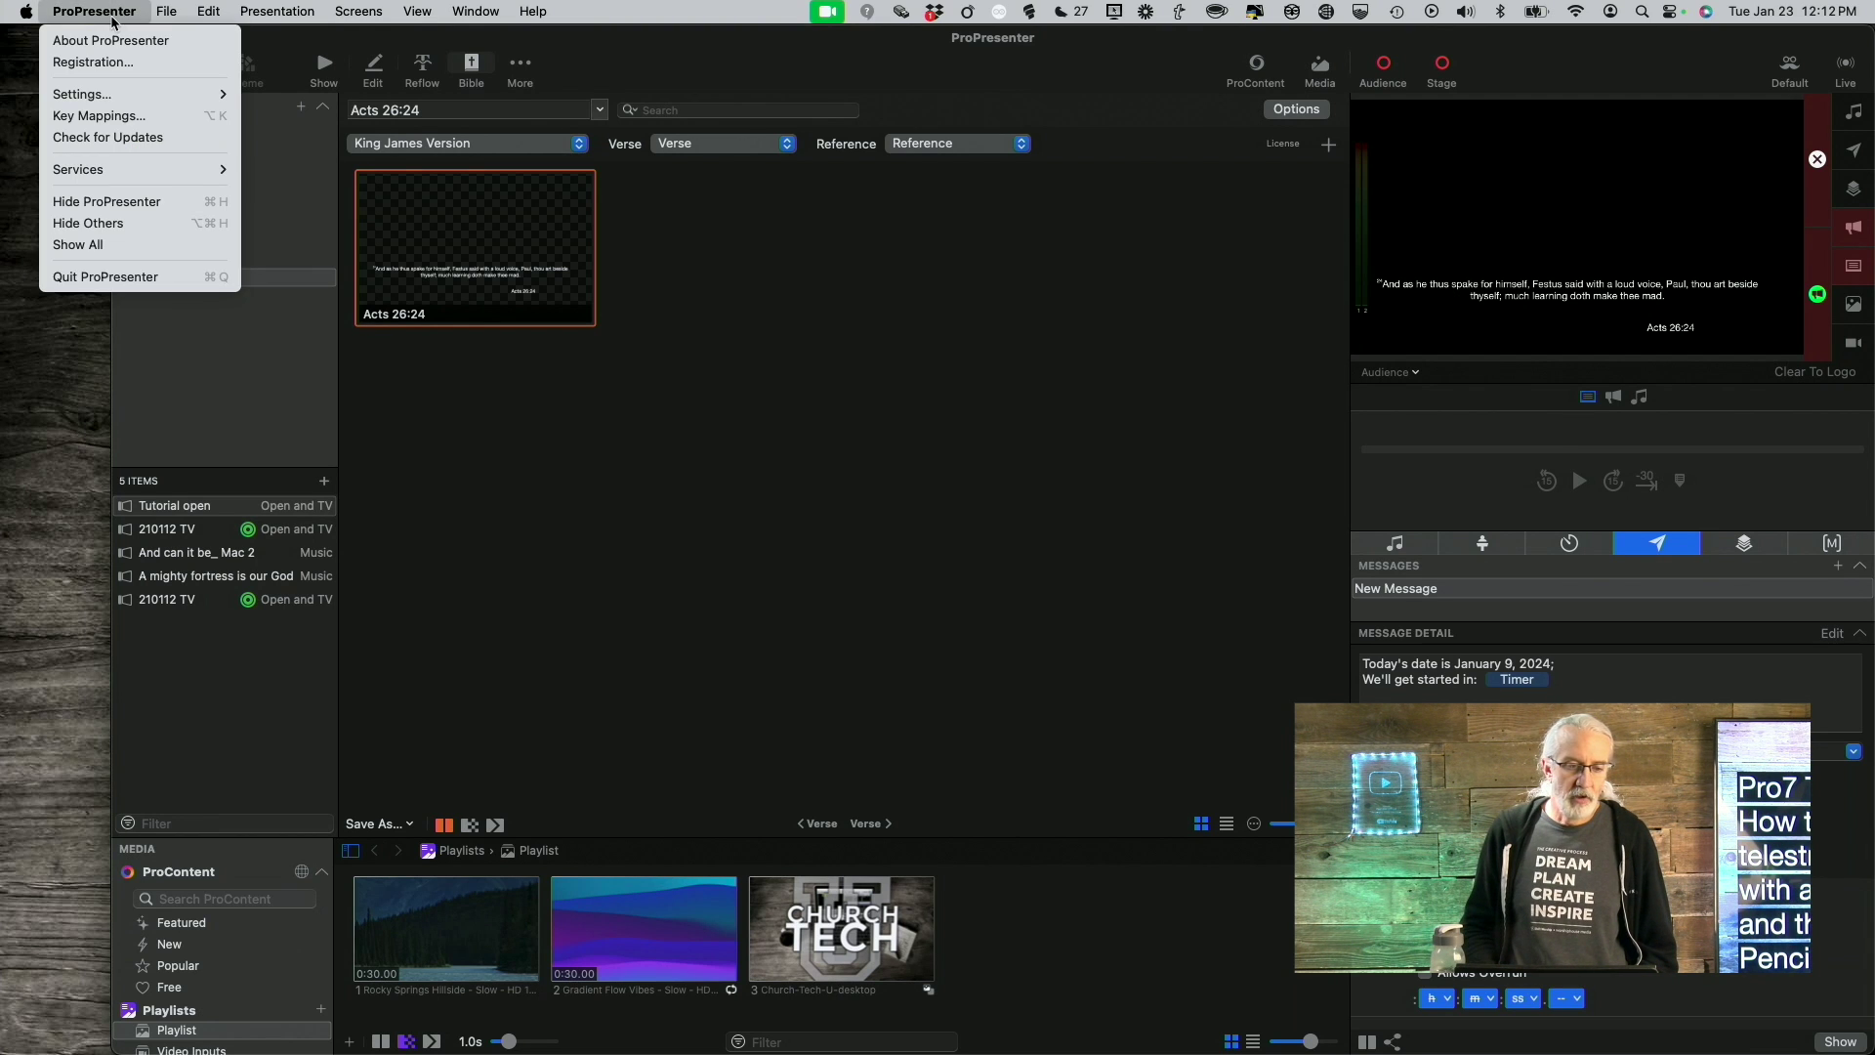
{"action": "mouse_move", "coordinate": [101, 95]}
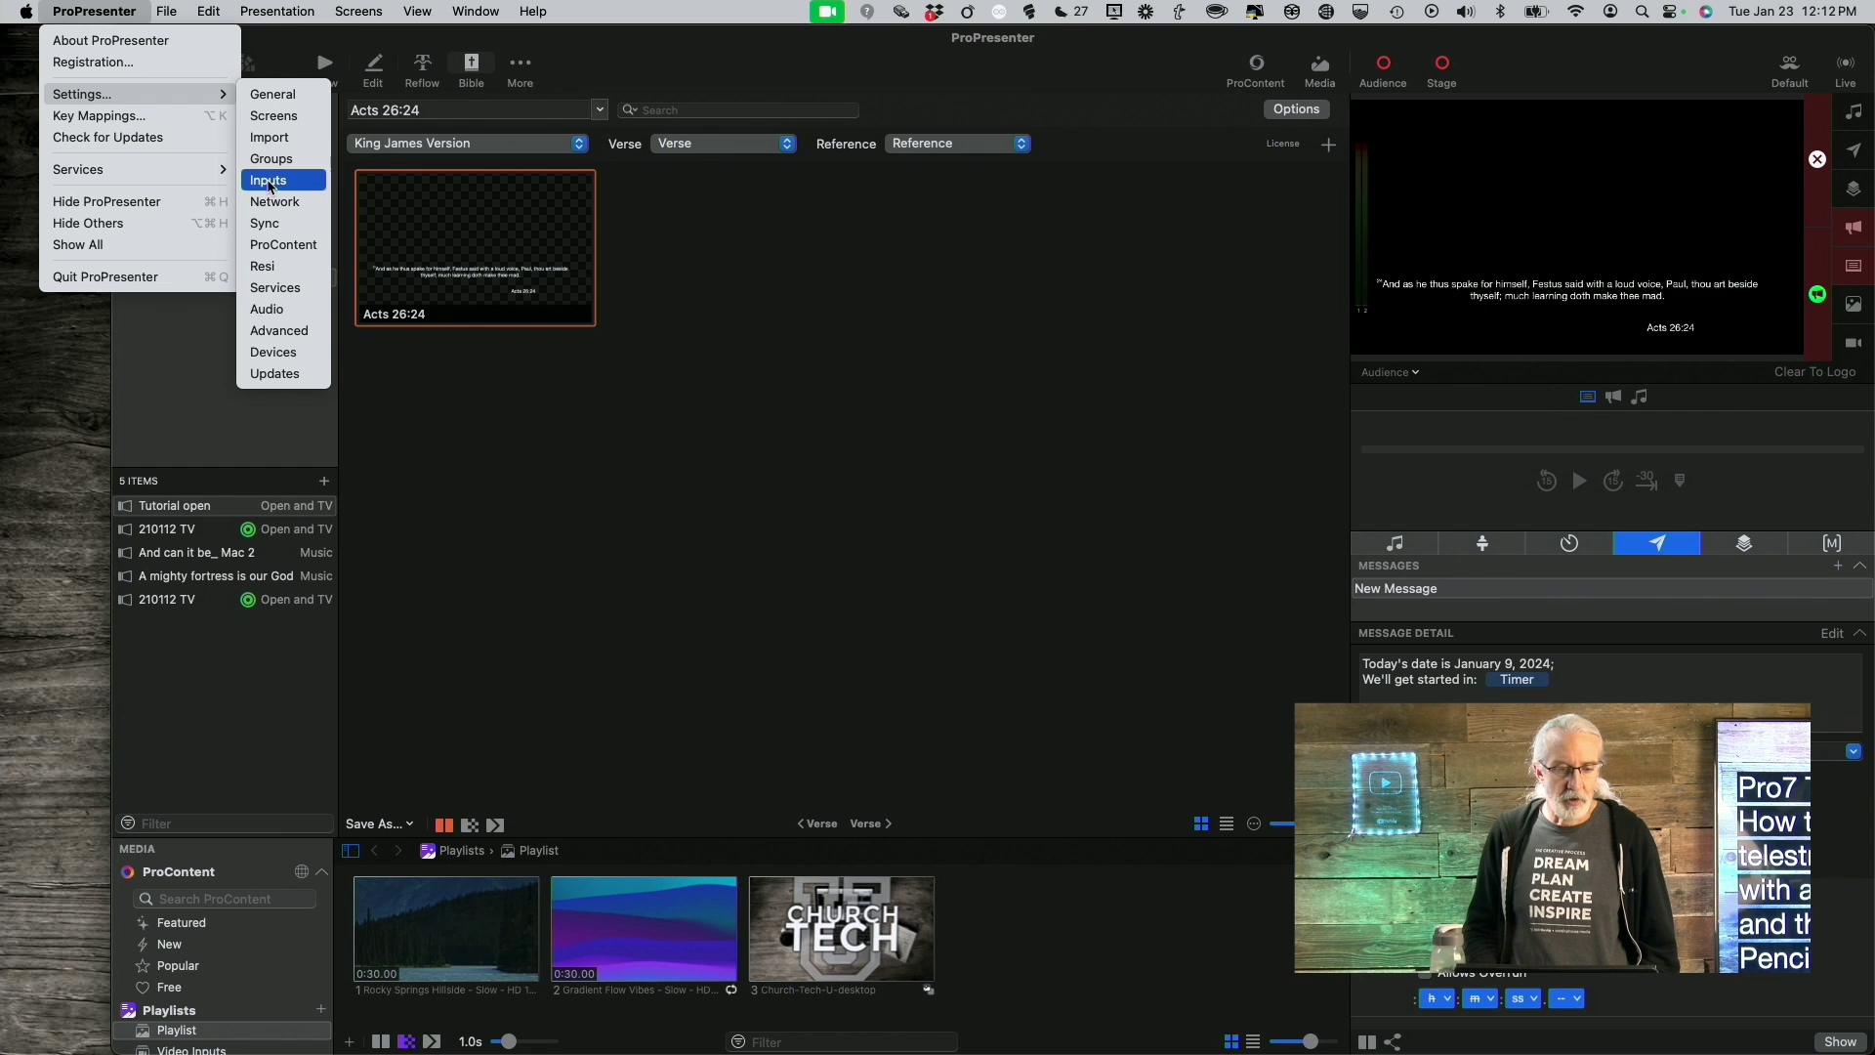
{"action": "left_click", "coordinate": [269, 181]}
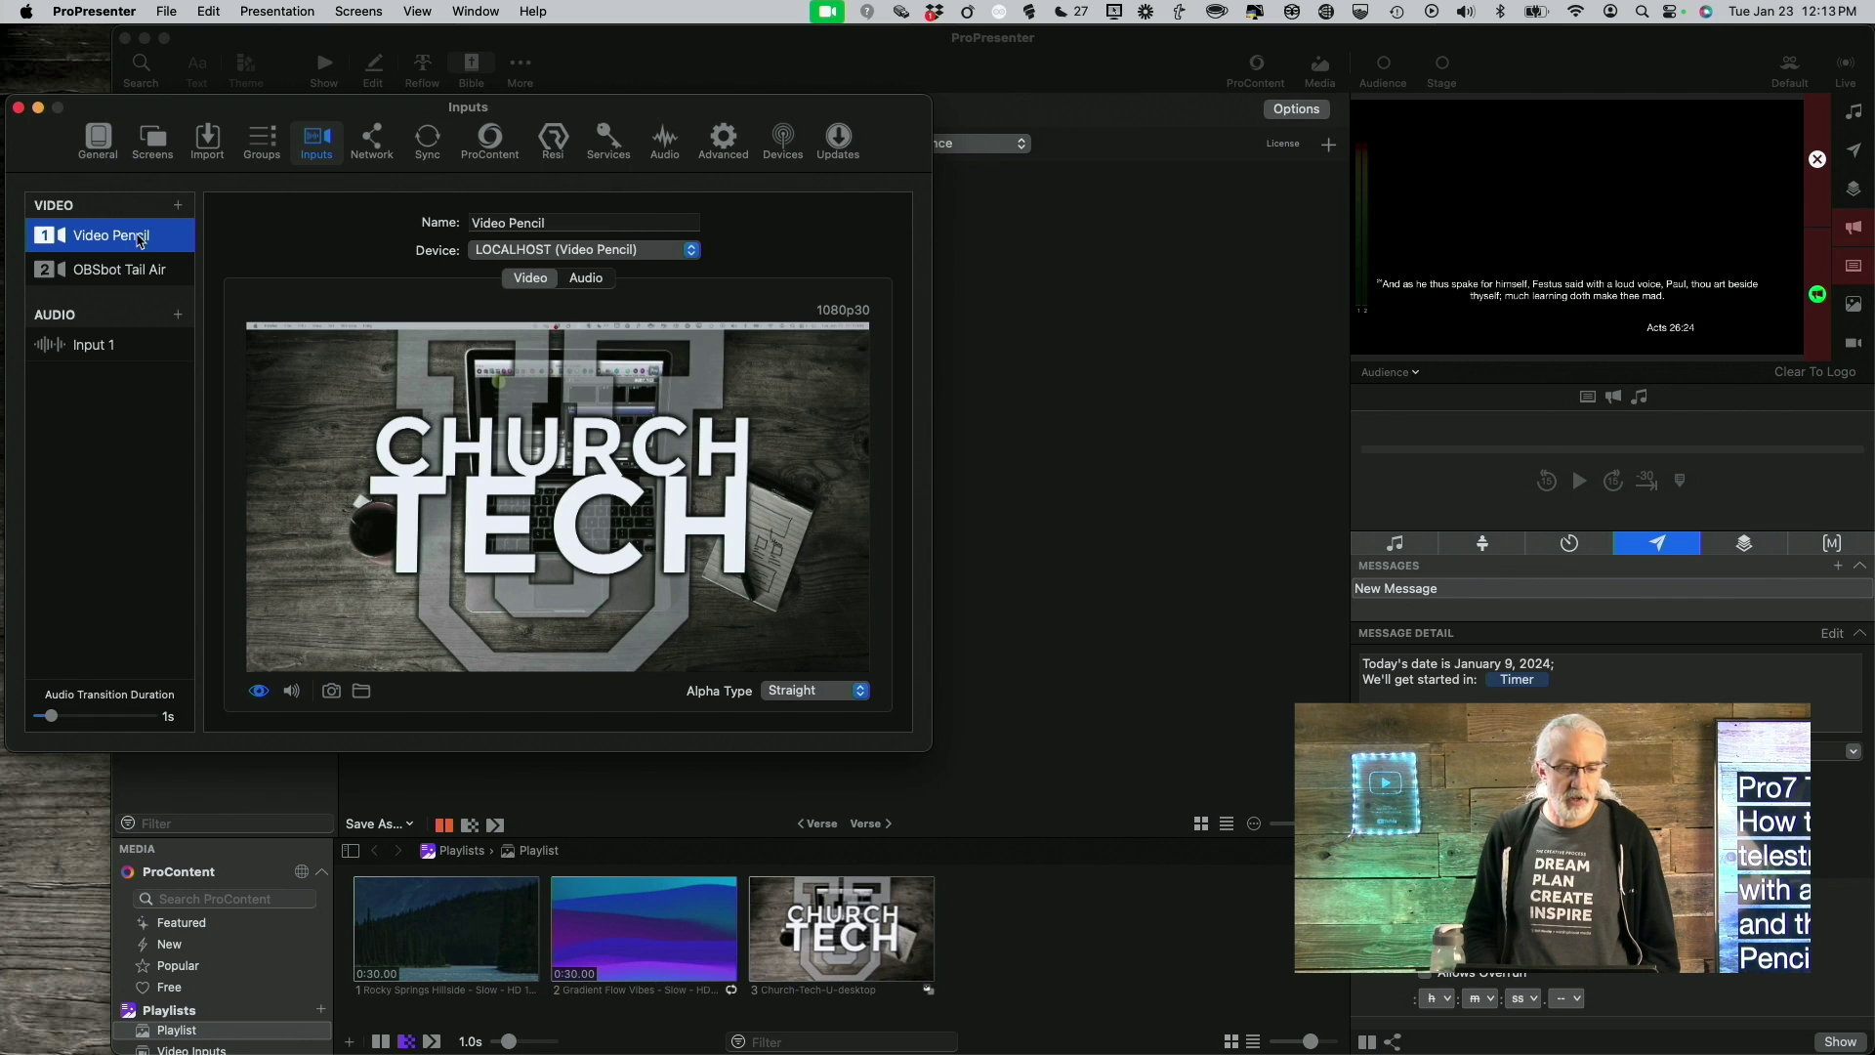
{"action": "left_click", "coordinate": [179, 207]}
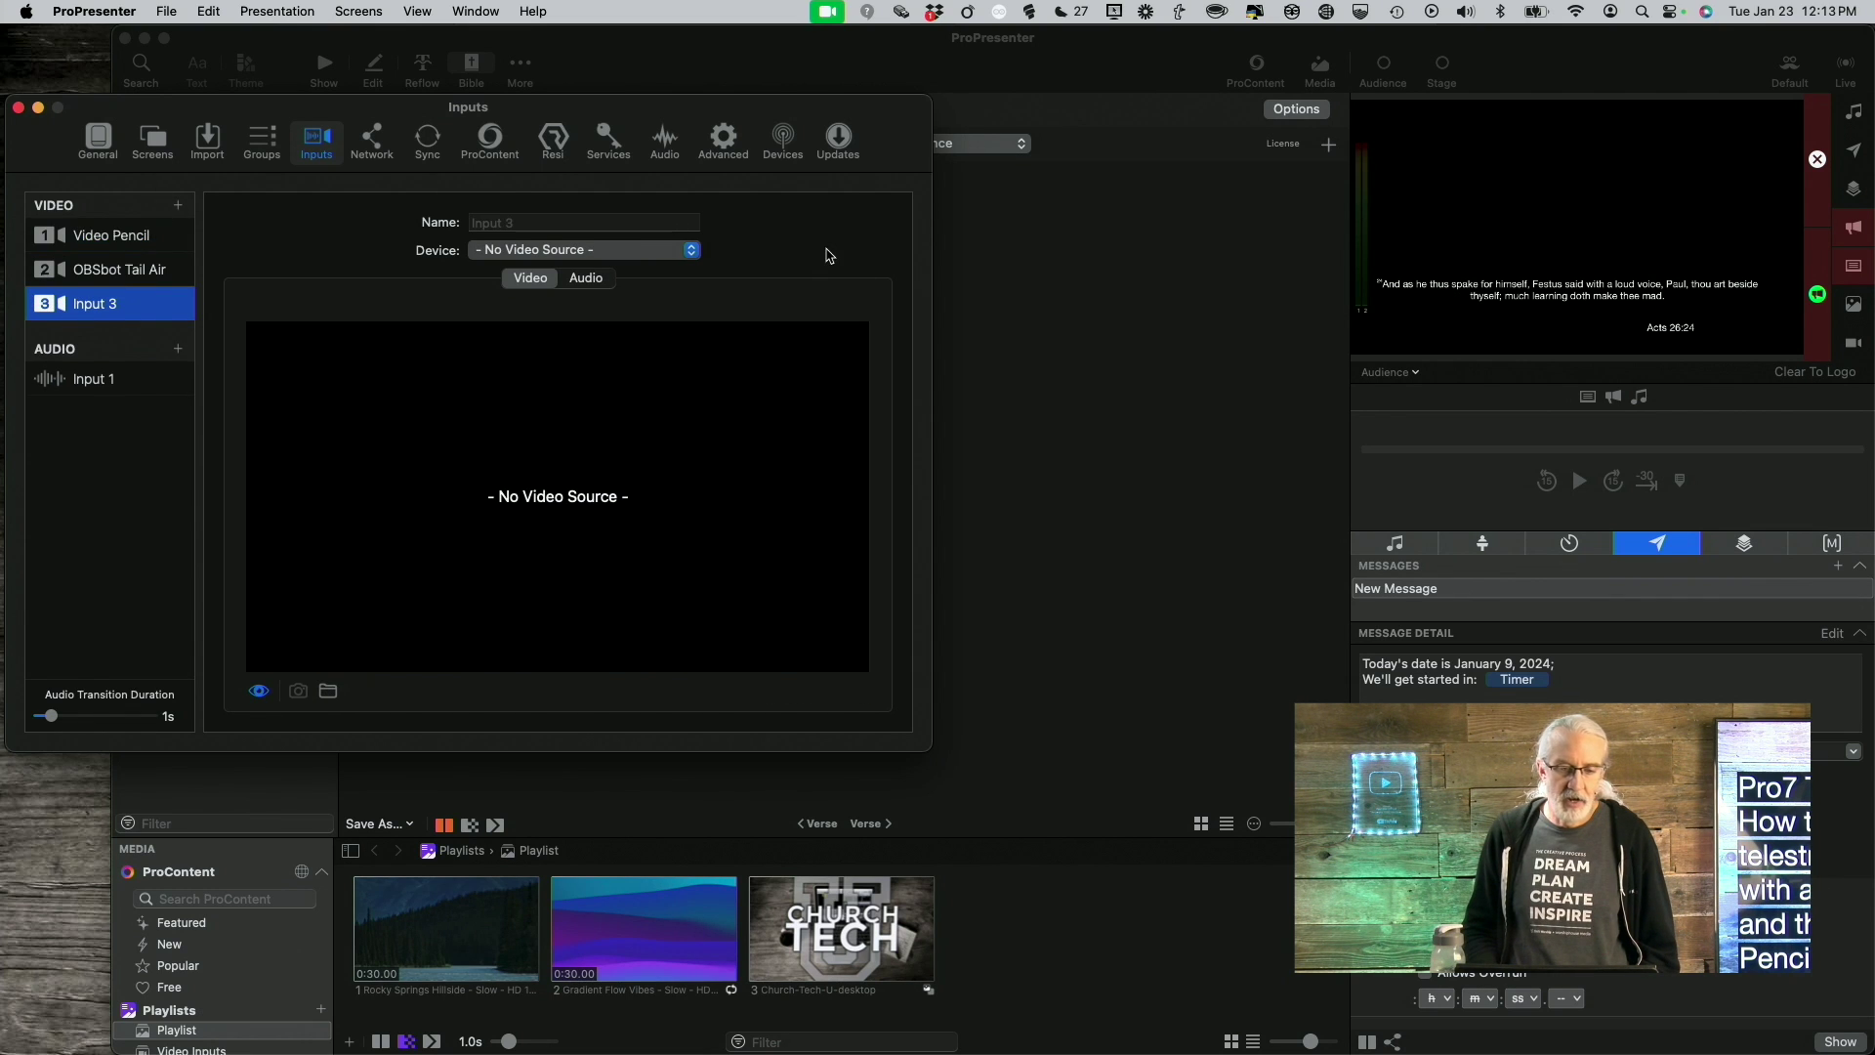
{"action": "left_click", "coordinate": [601, 259]}
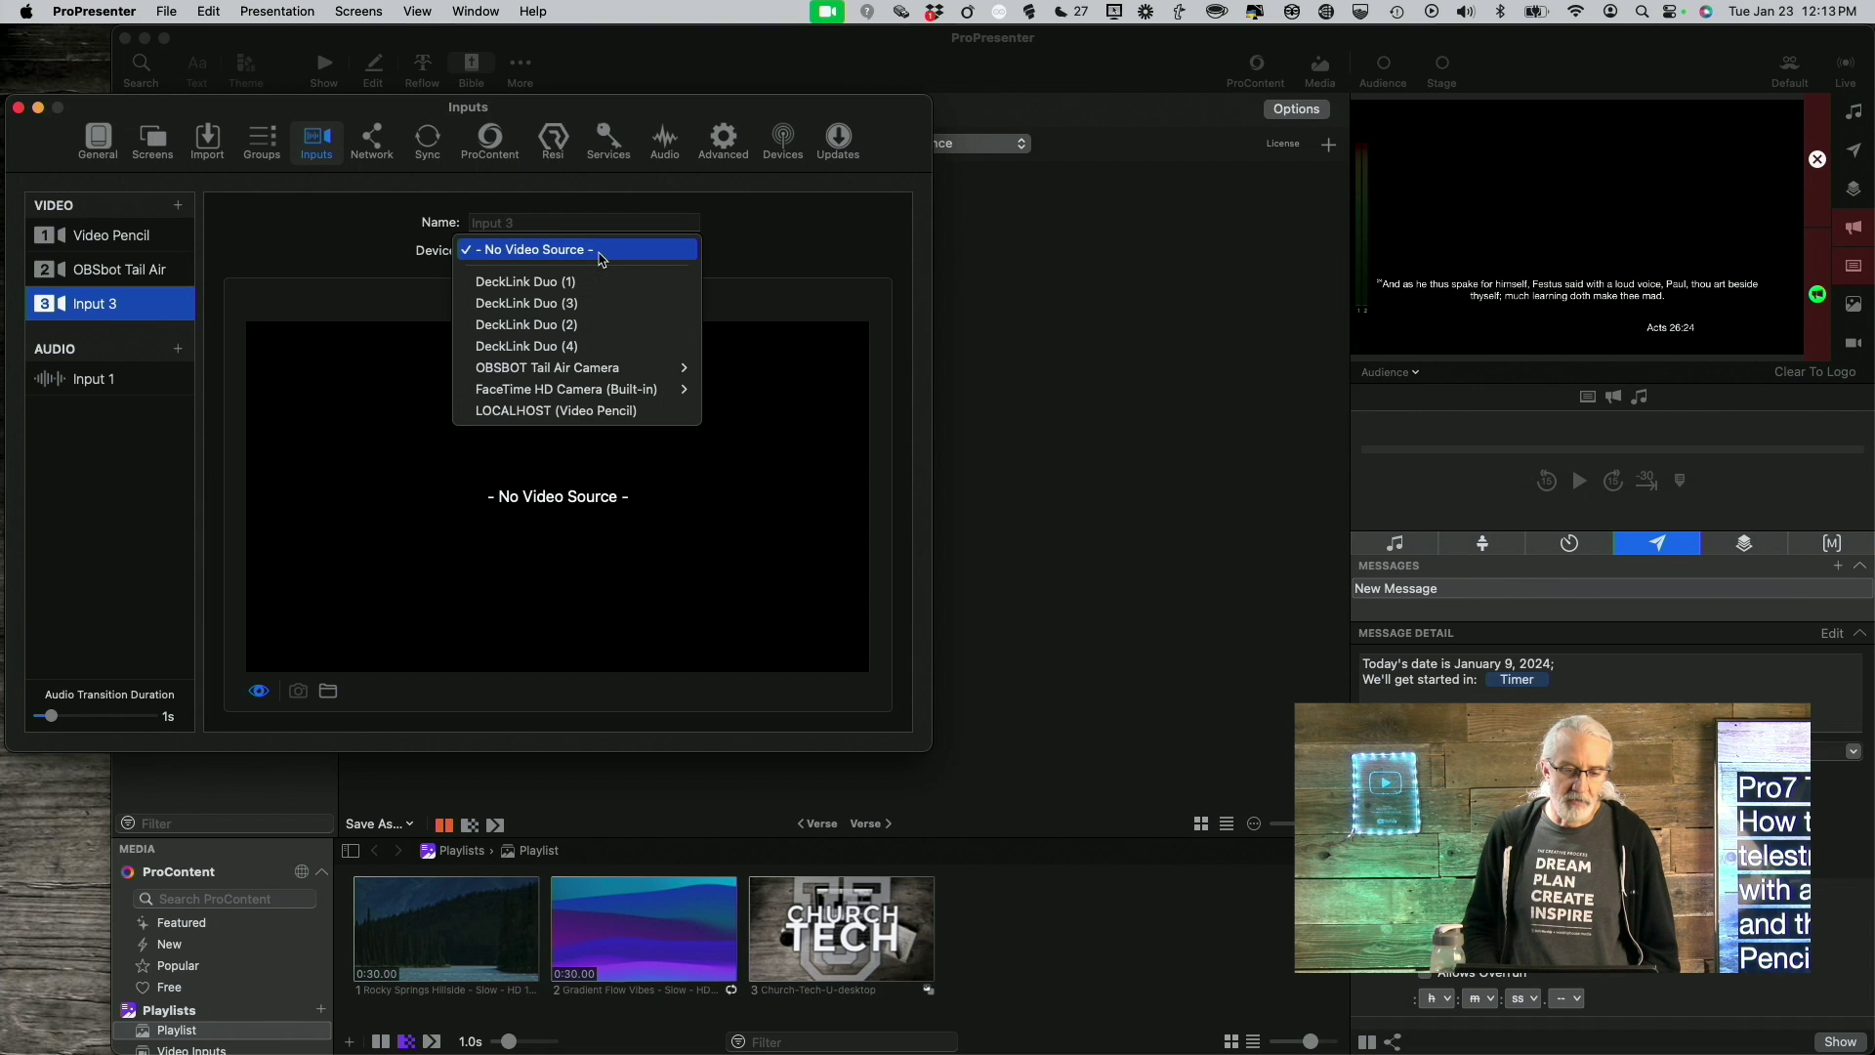
{"action": "left_click", "coordinate": [582, 411]}
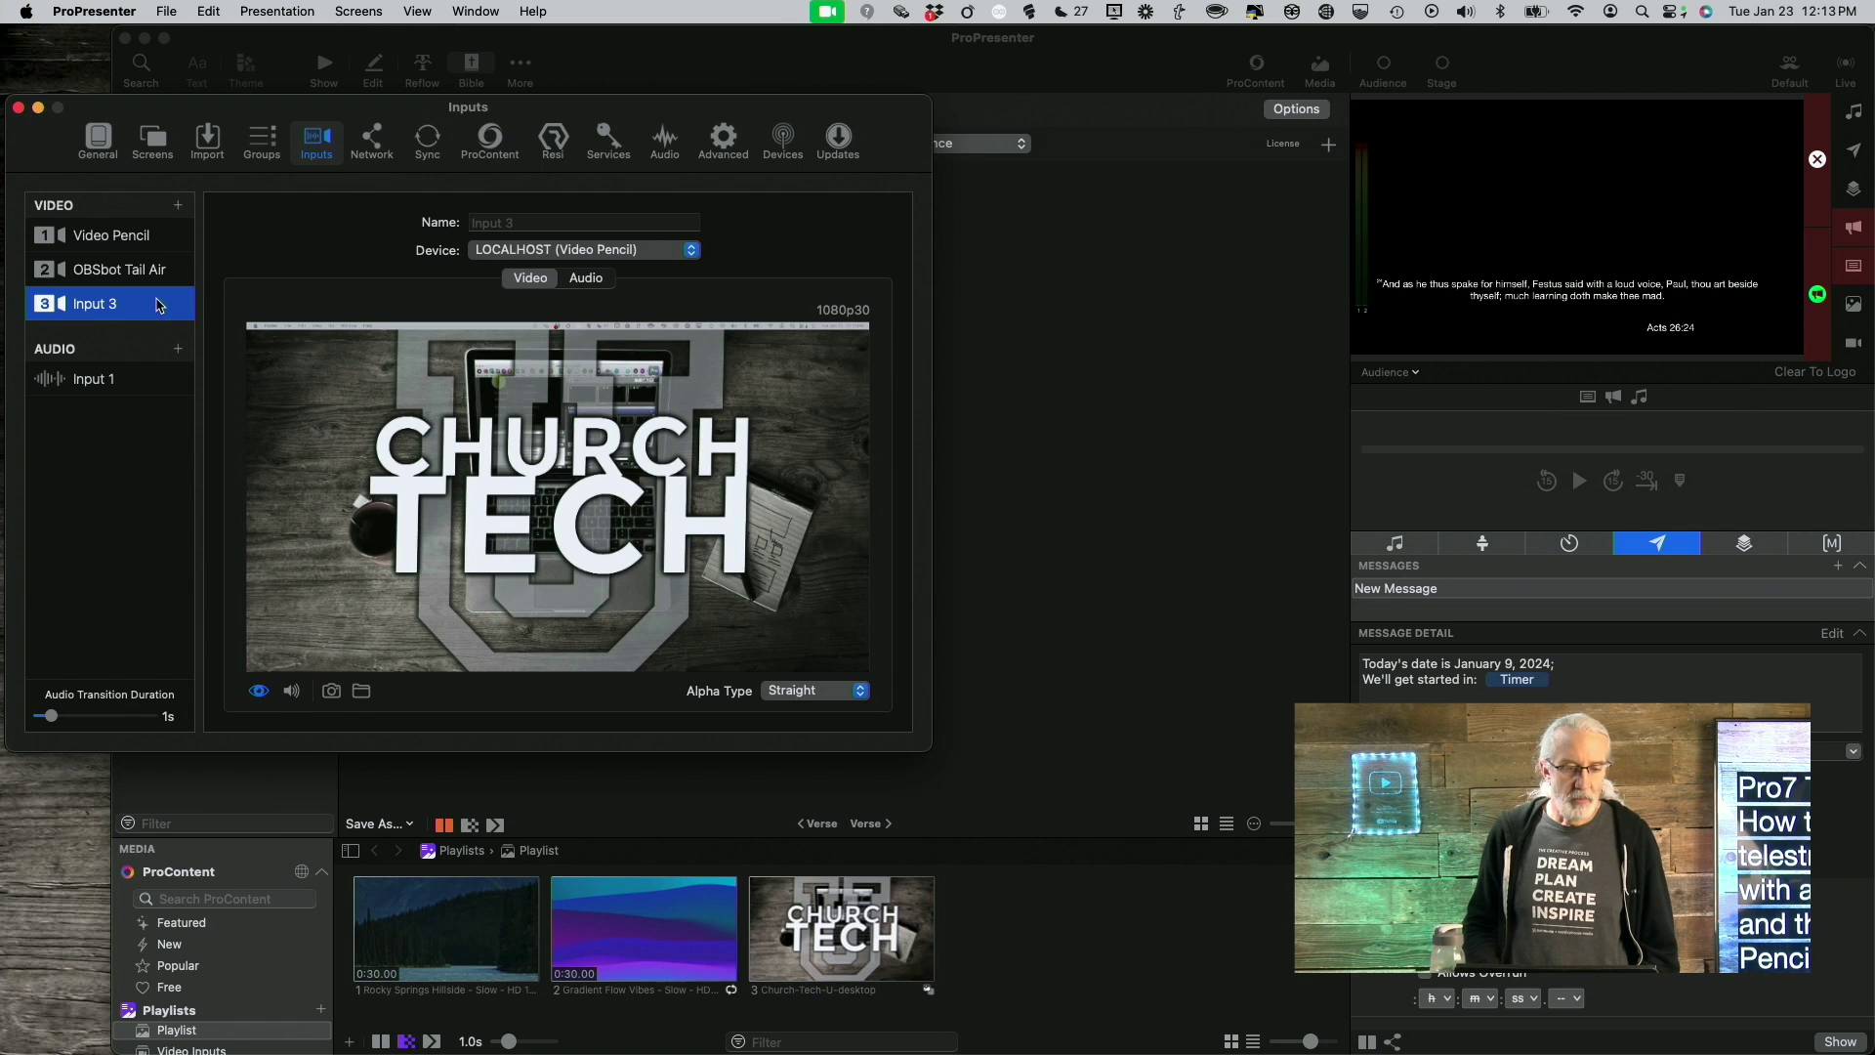
{"action": "scroll", "coordinate": [159, 304], "scroll_direction": "right", "scroll_amount": 5}
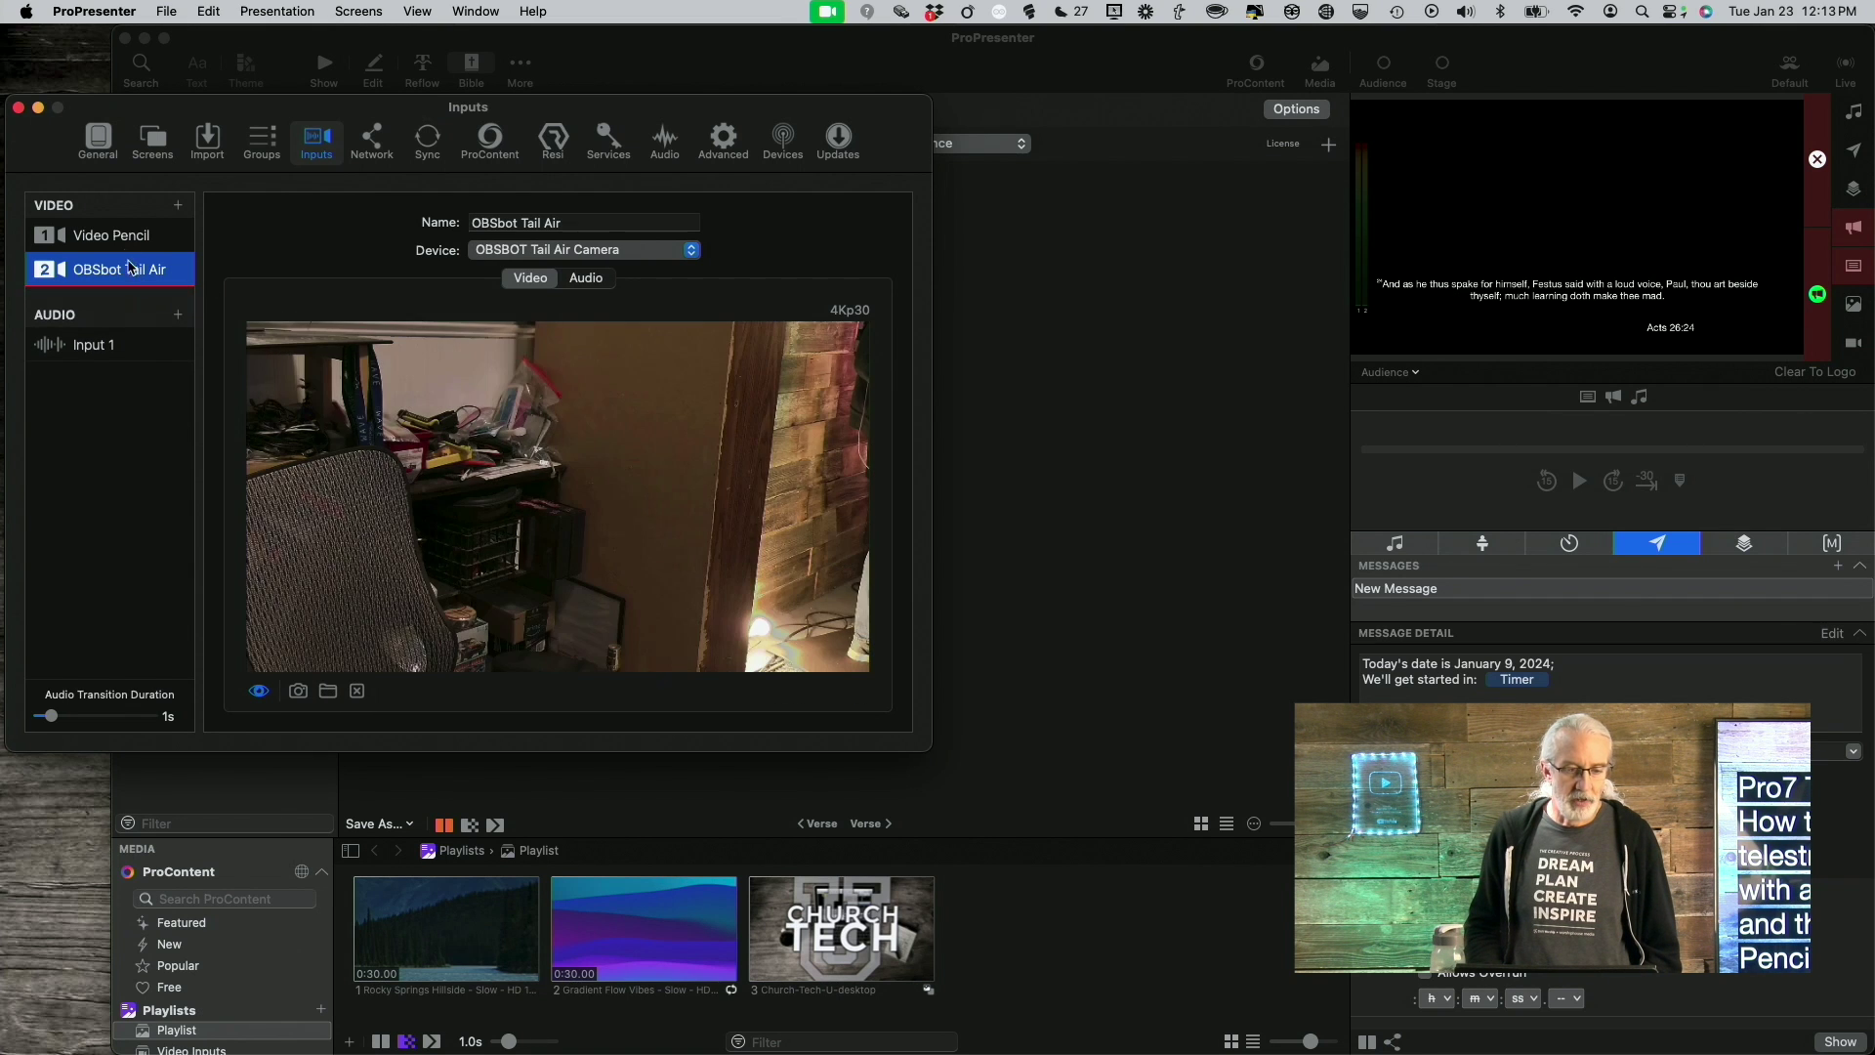
Select the existing Video Pencil input and send it live from the Video Inputs media playlist
{"action": "left_click", "coordinate": [126, 240]}
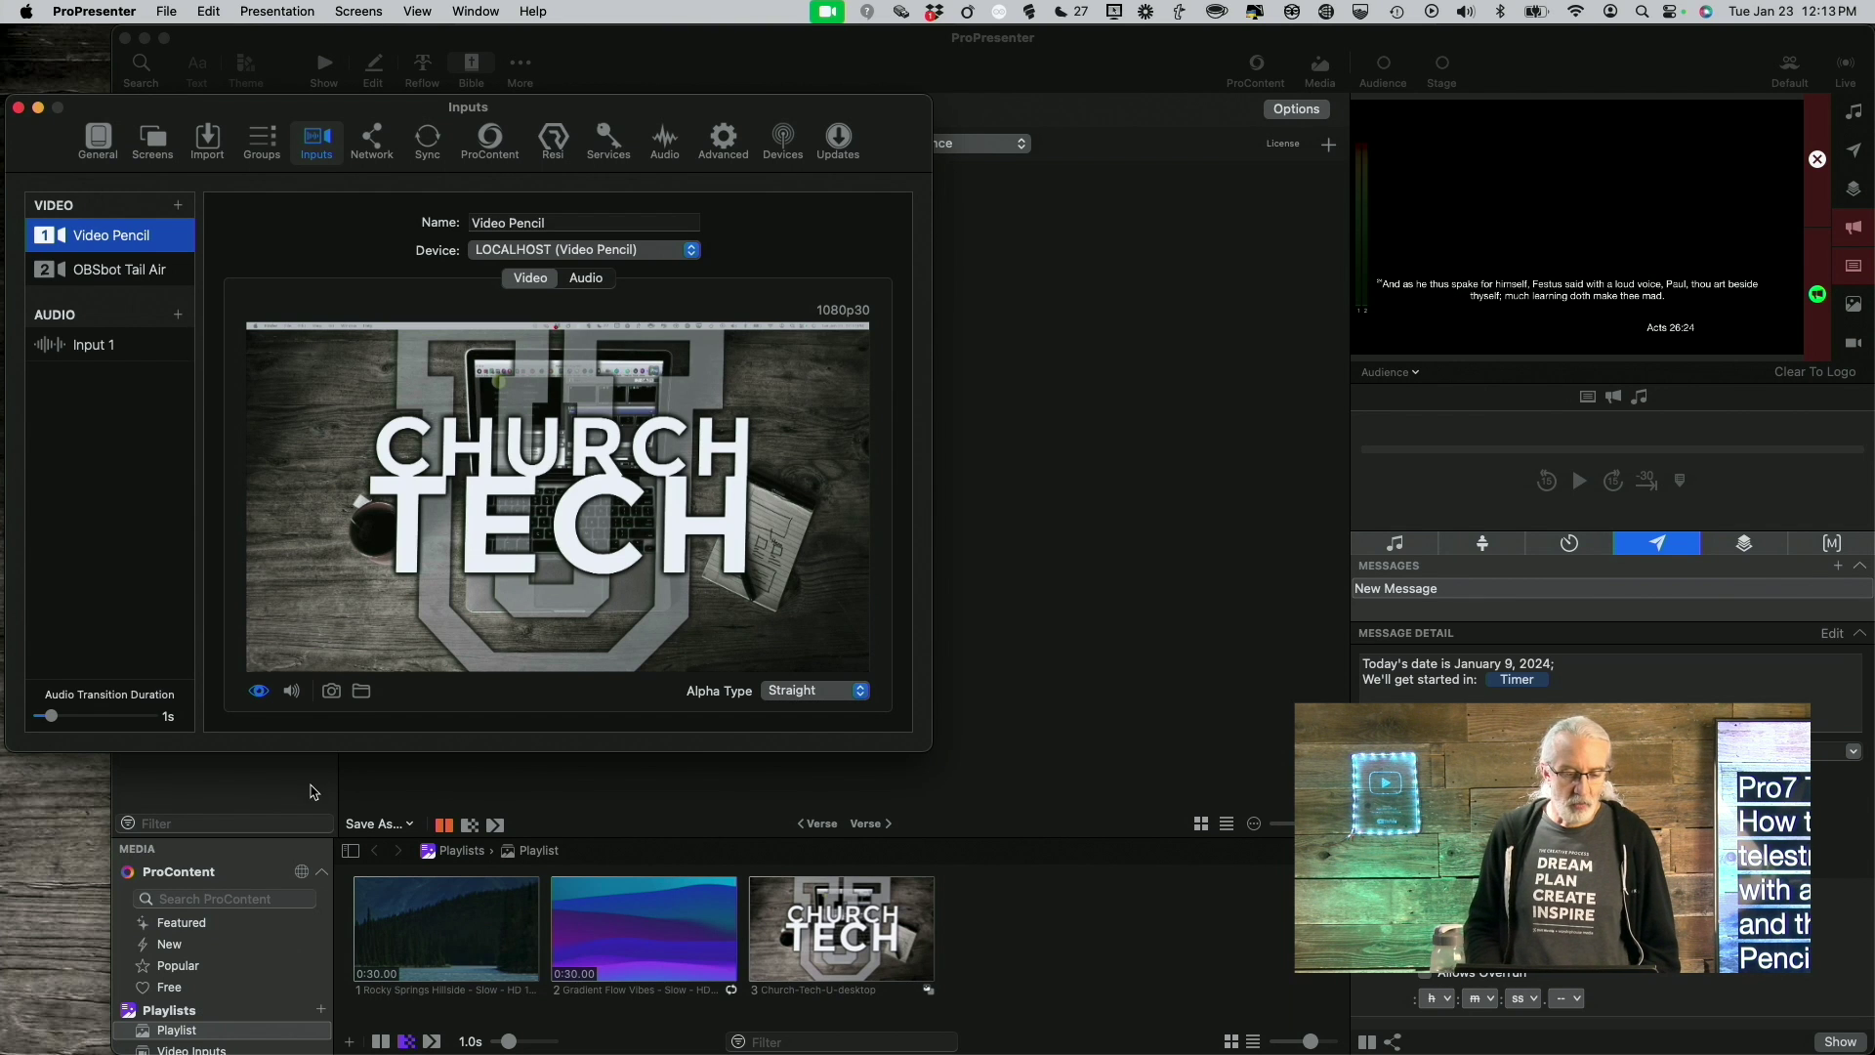
{"action": "scroll", "coordinate": [198, 966], "scroll_direction": "down", "scroll_amount": 2}
{"action": "scroll", "coordinate": [198, 967], "scroll_direction": "up", "scroll_amount": 2}
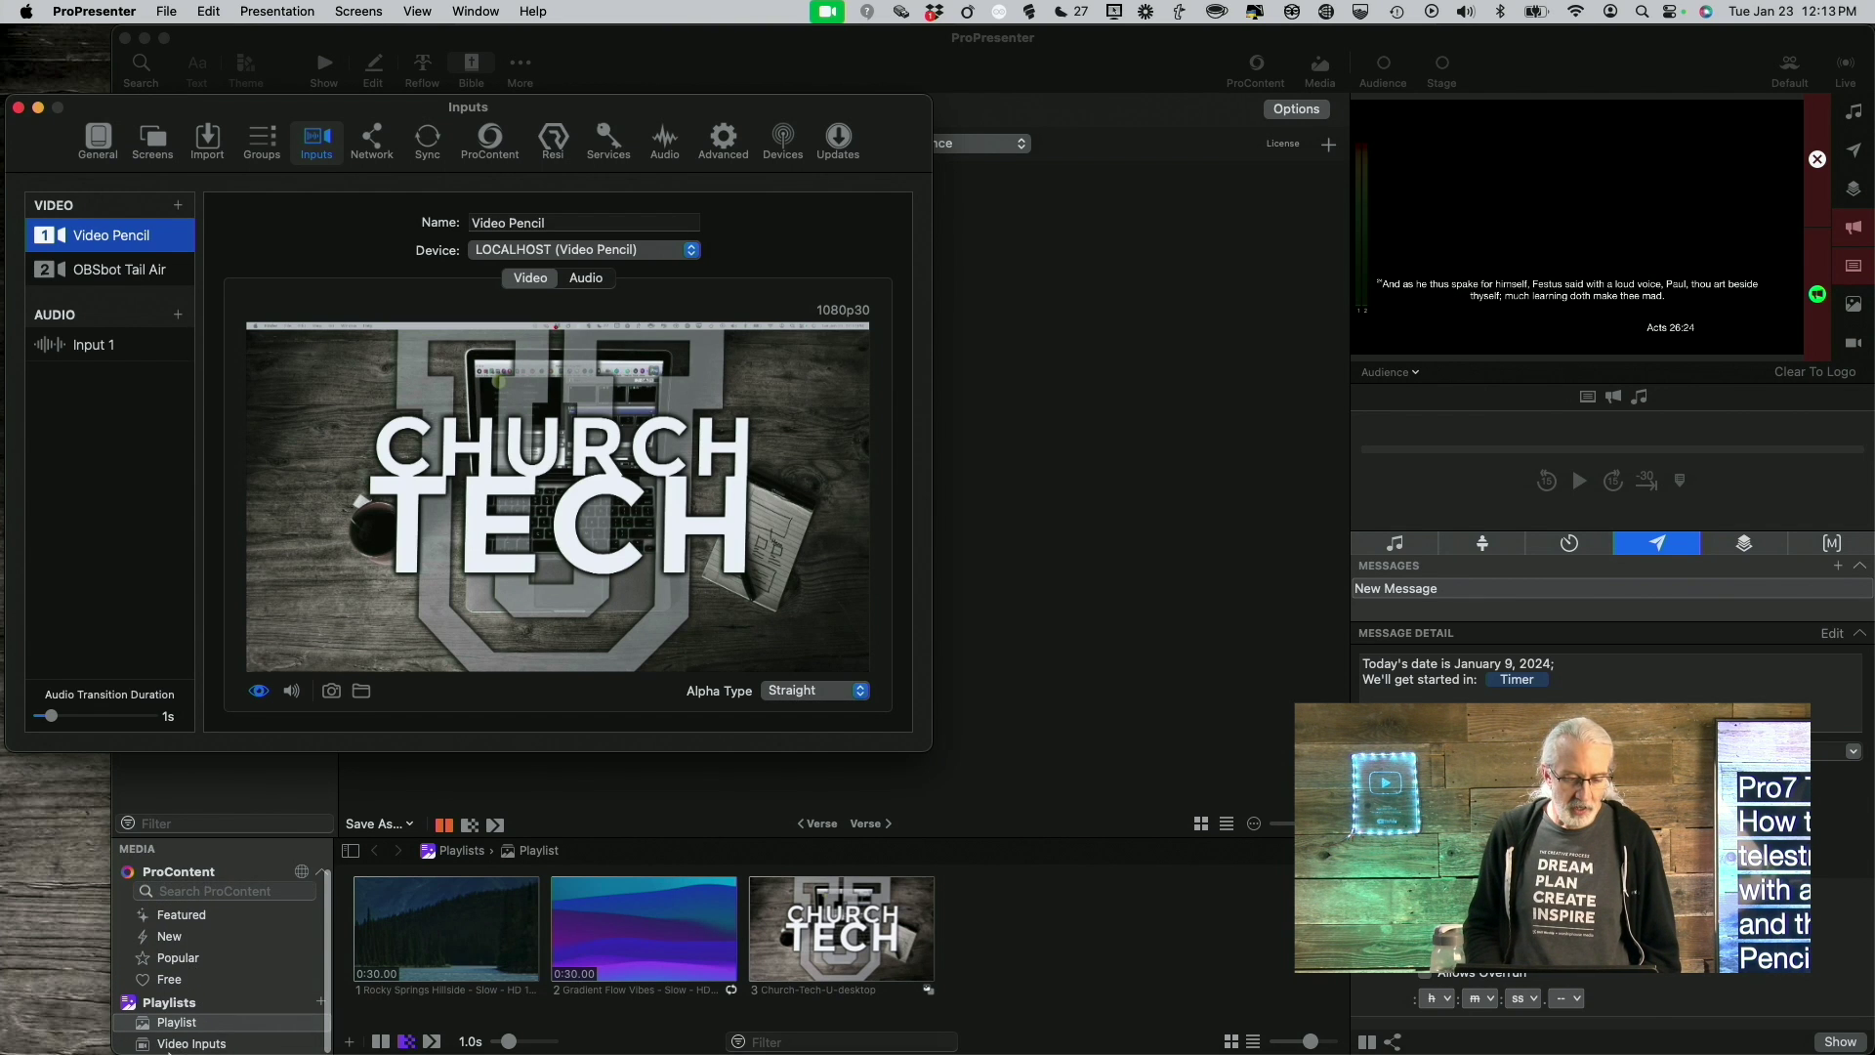
{"action": "left_click", "coordinate": [176, 1043]}
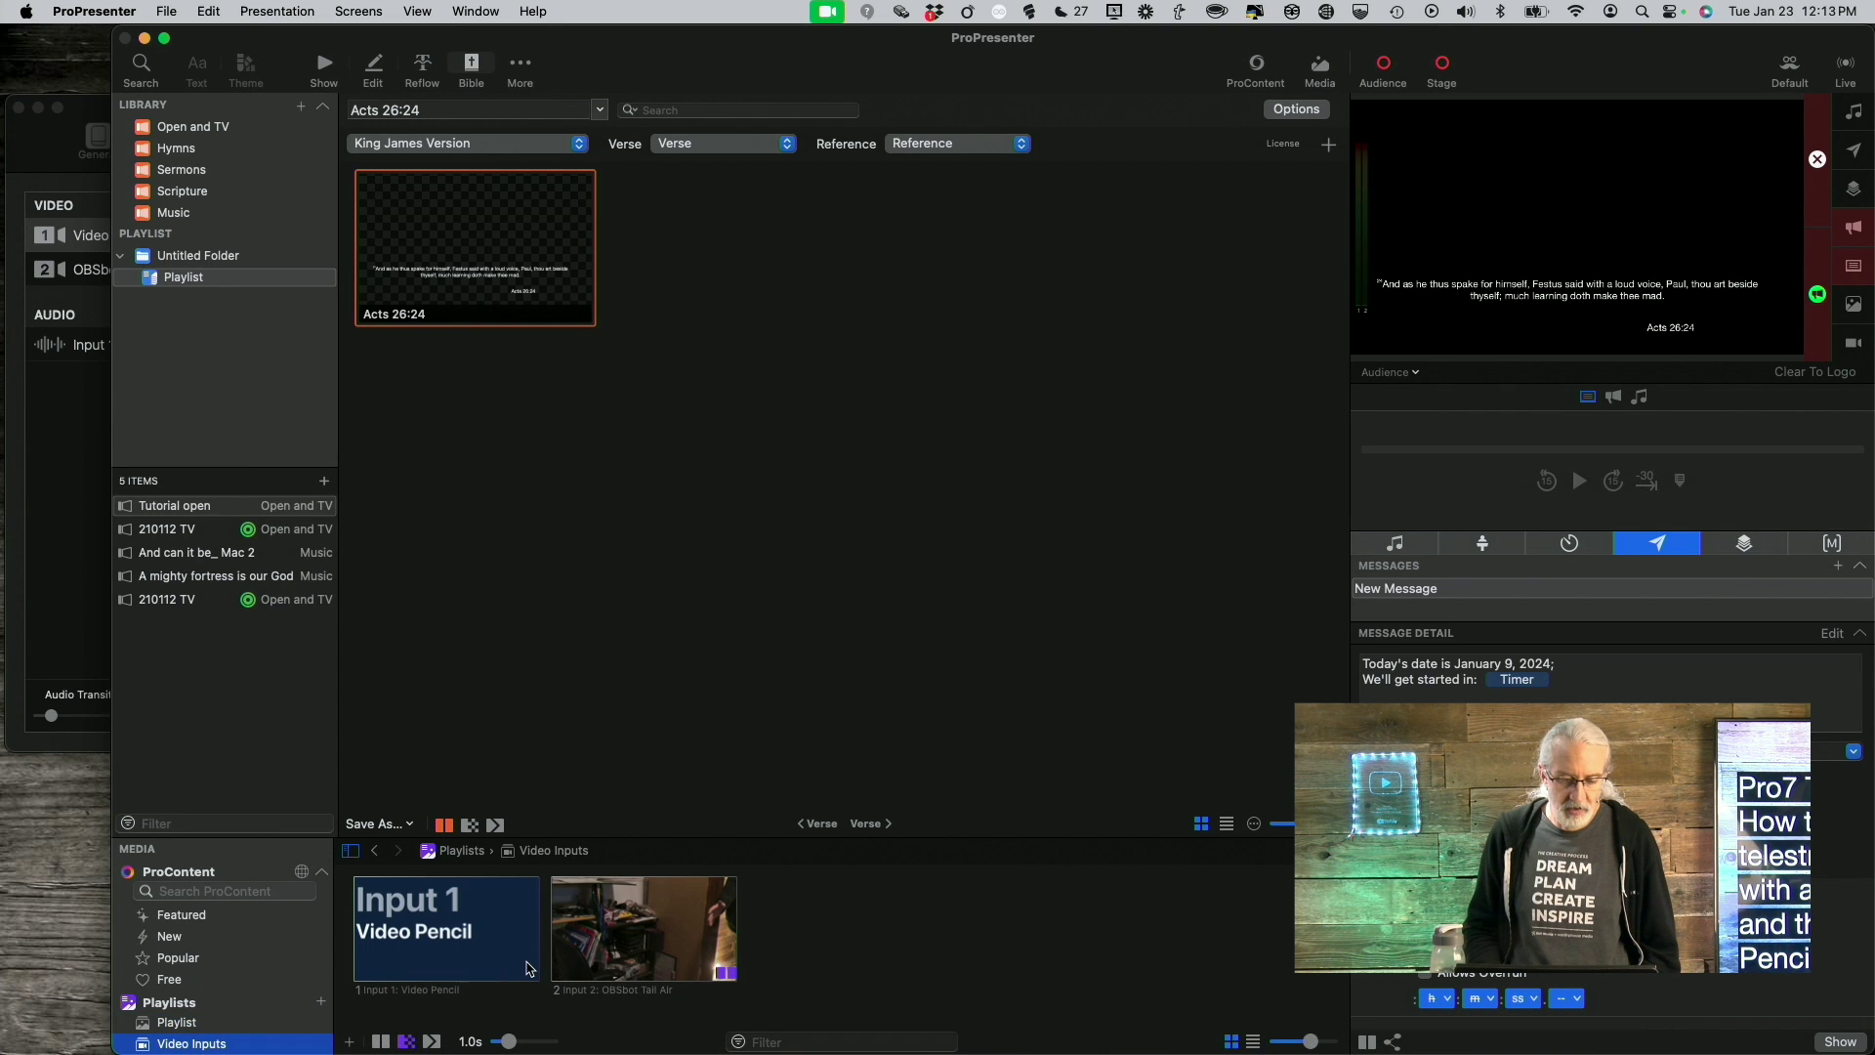
{"action": "left_click", "coordinate": [470, 934]}
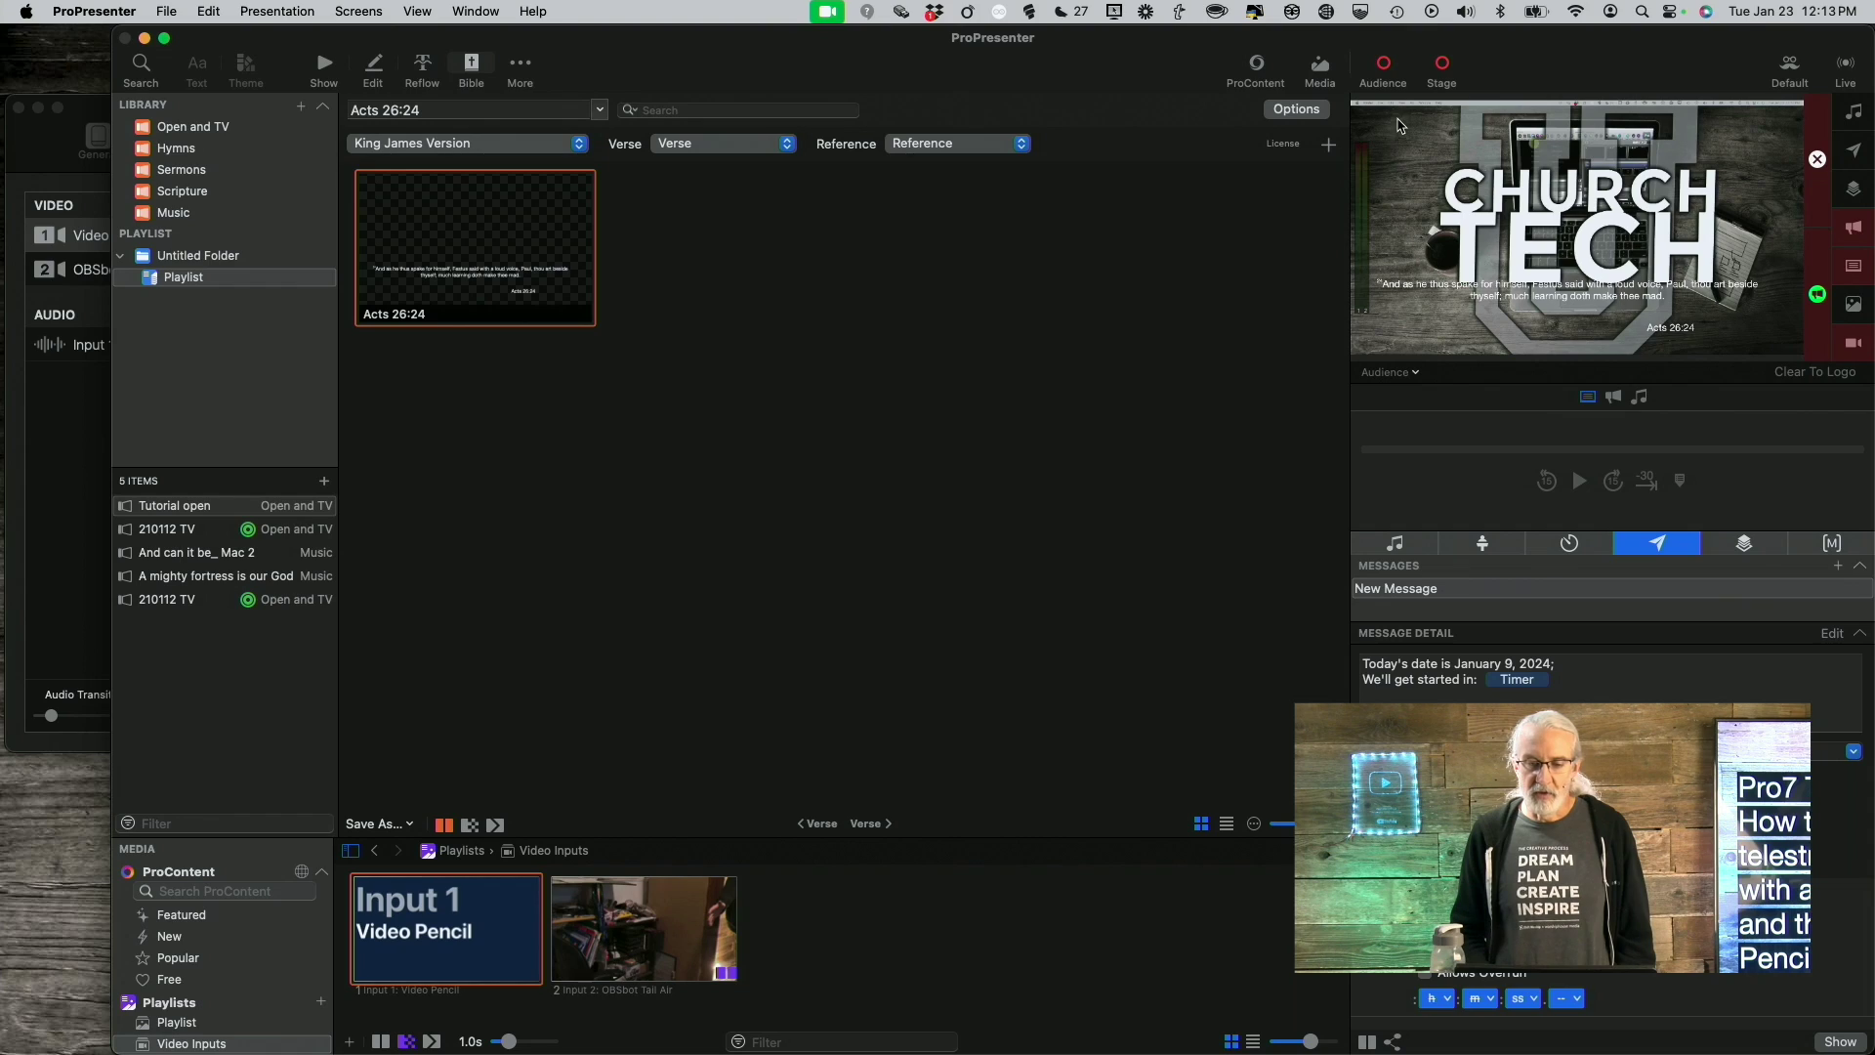
Bring up the Audience output and switch the active look to Video Pencil
{"action": "left_click", "coordinate": [1389, 70]}
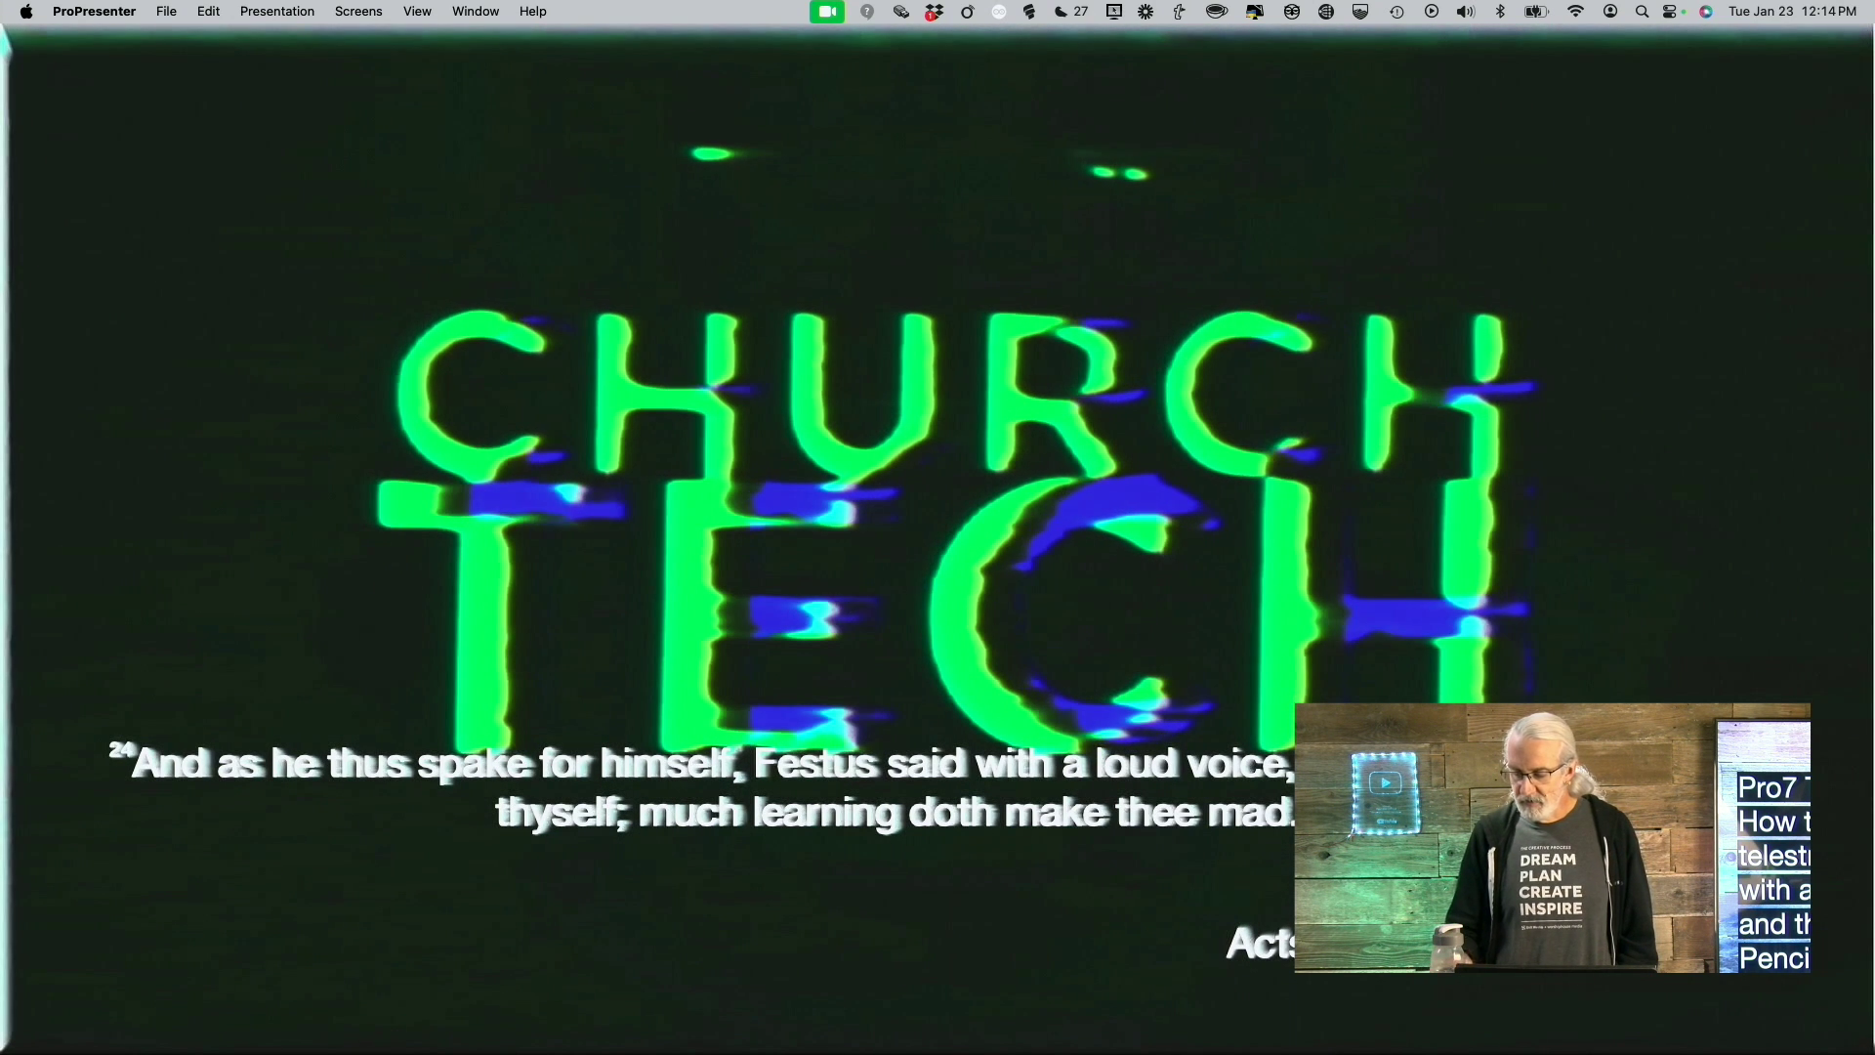
{"action": "key", "text": "super+Tab"}
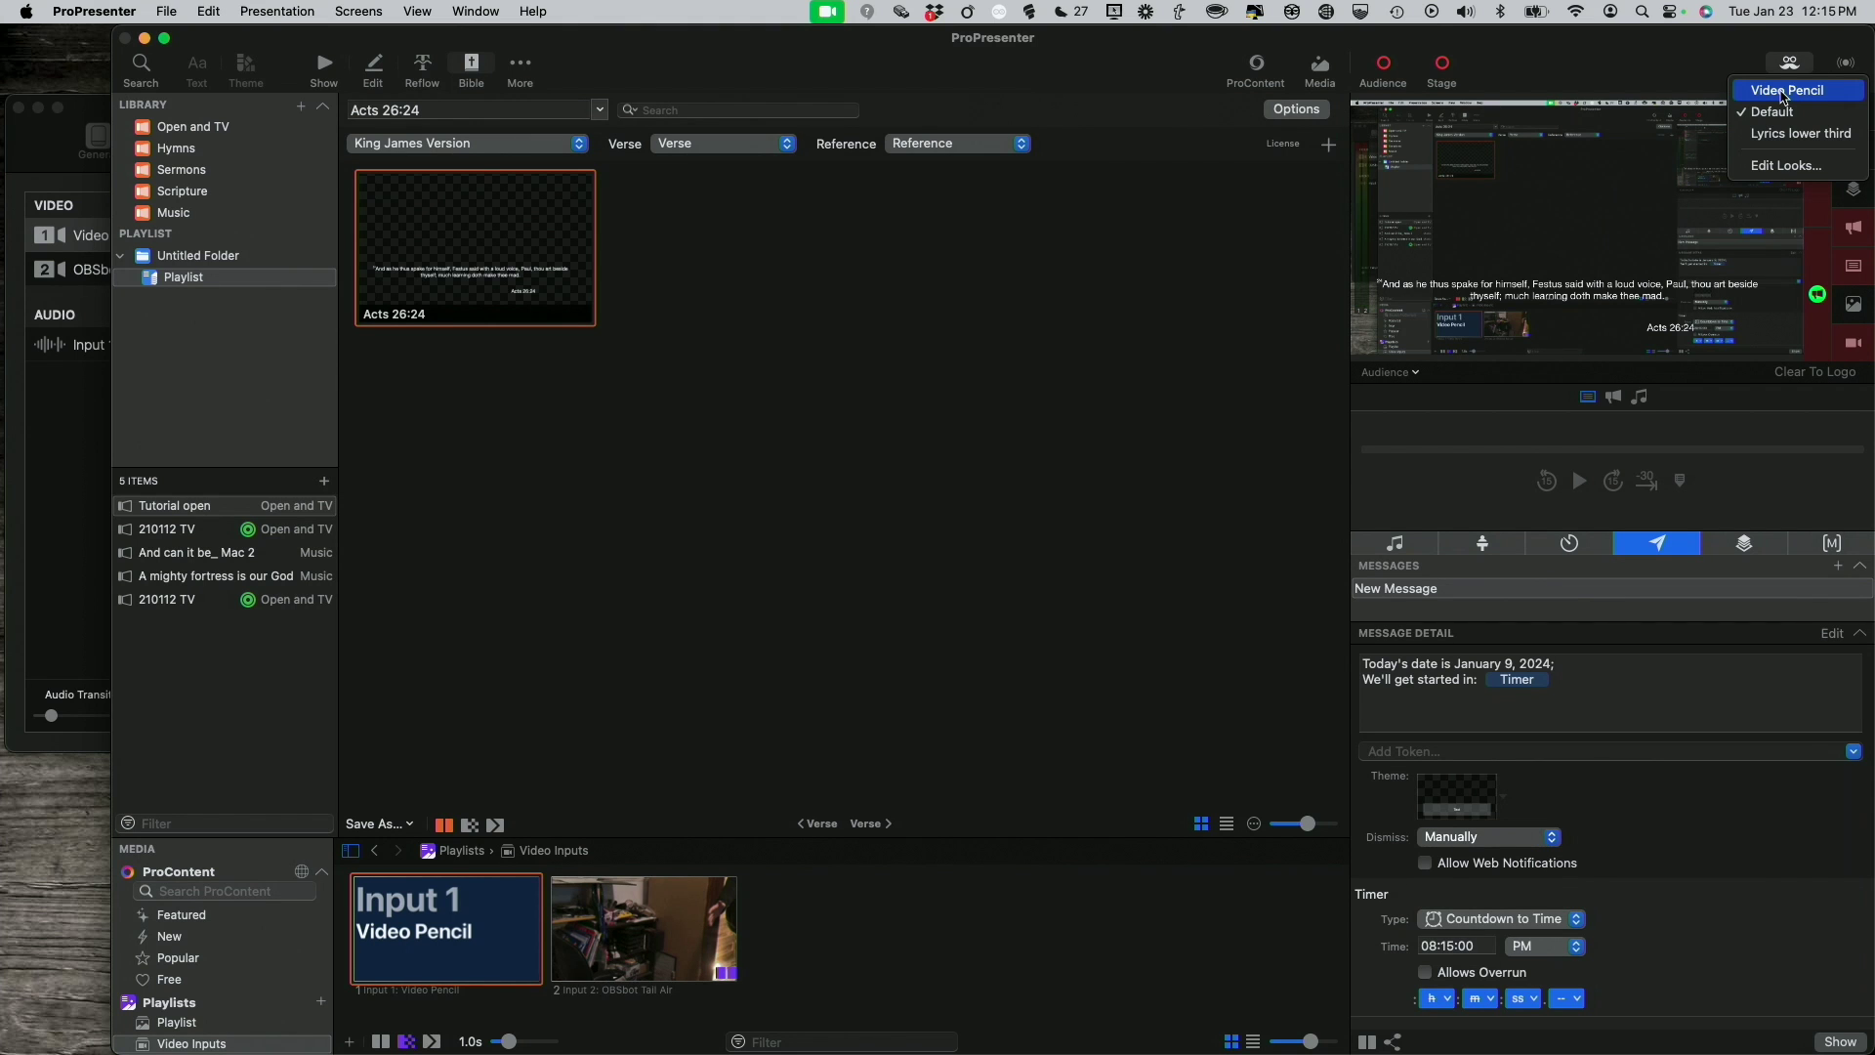
{"action": "left_click", "coordinate": [1783, 93]}
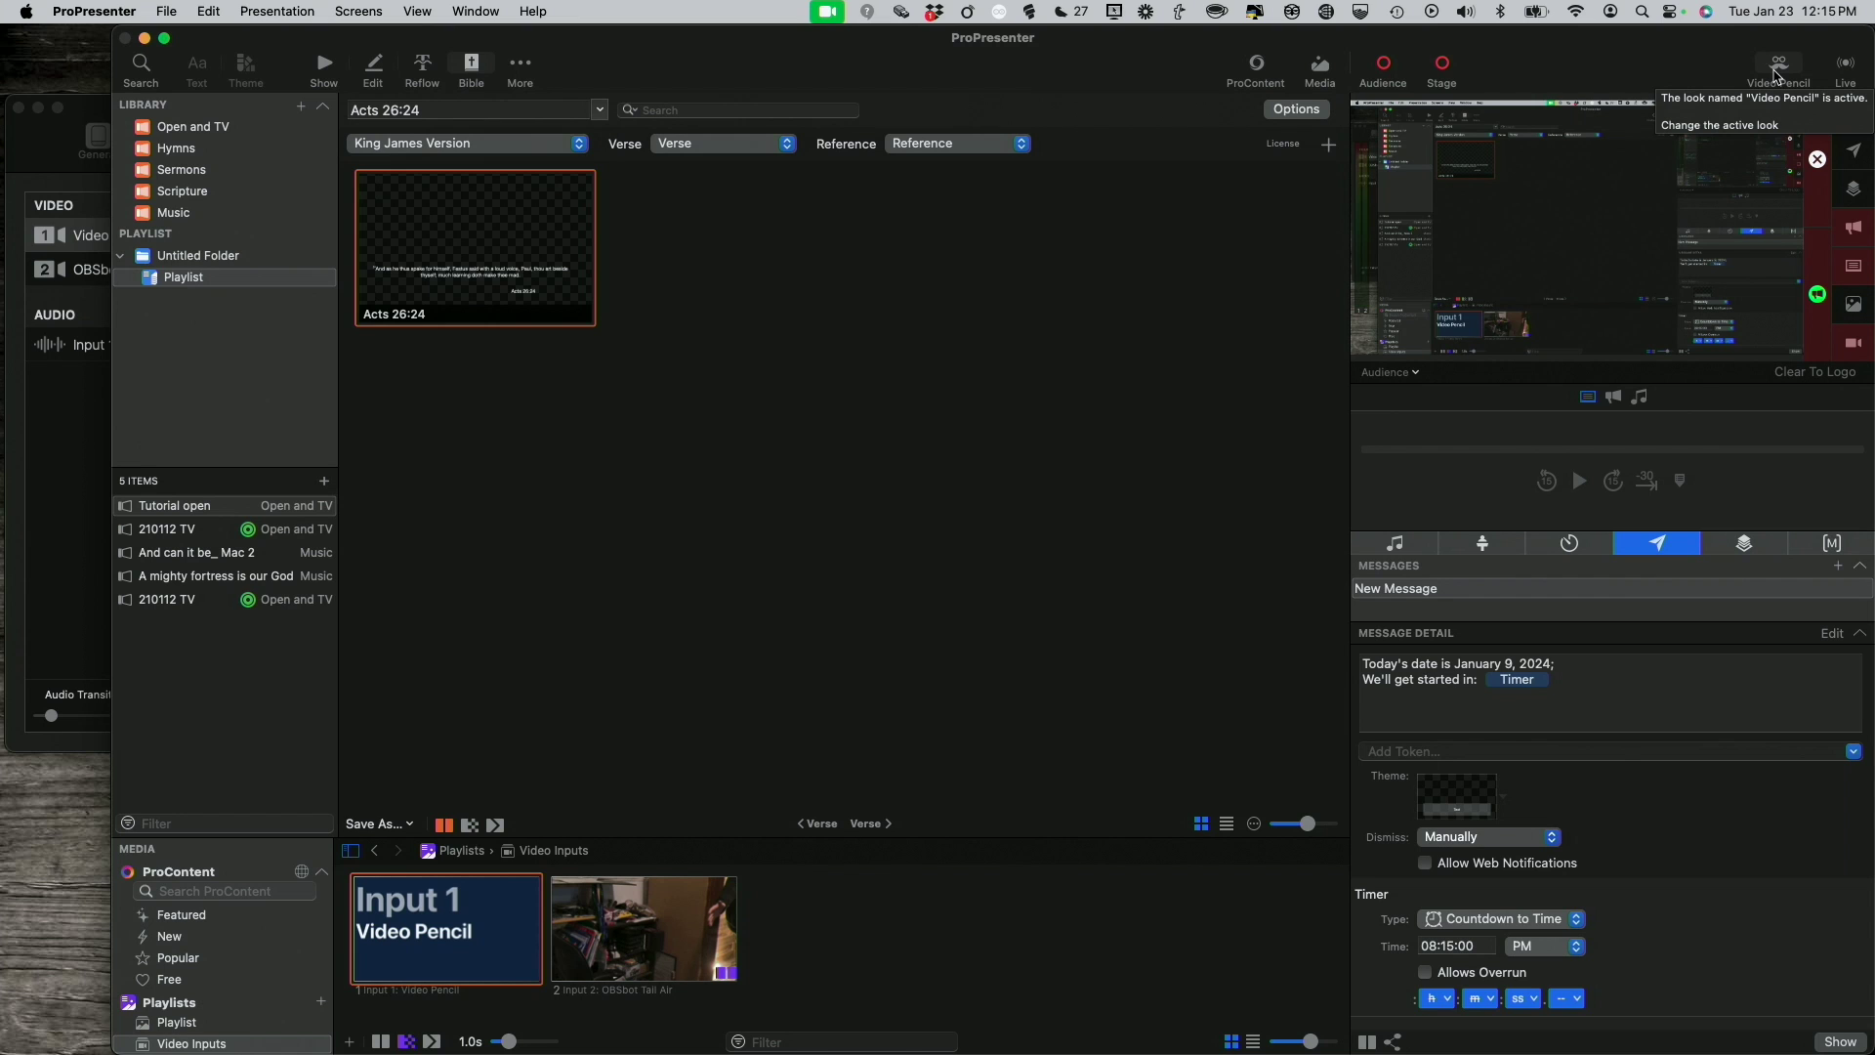
{"action": "key", "text": "super+h"}
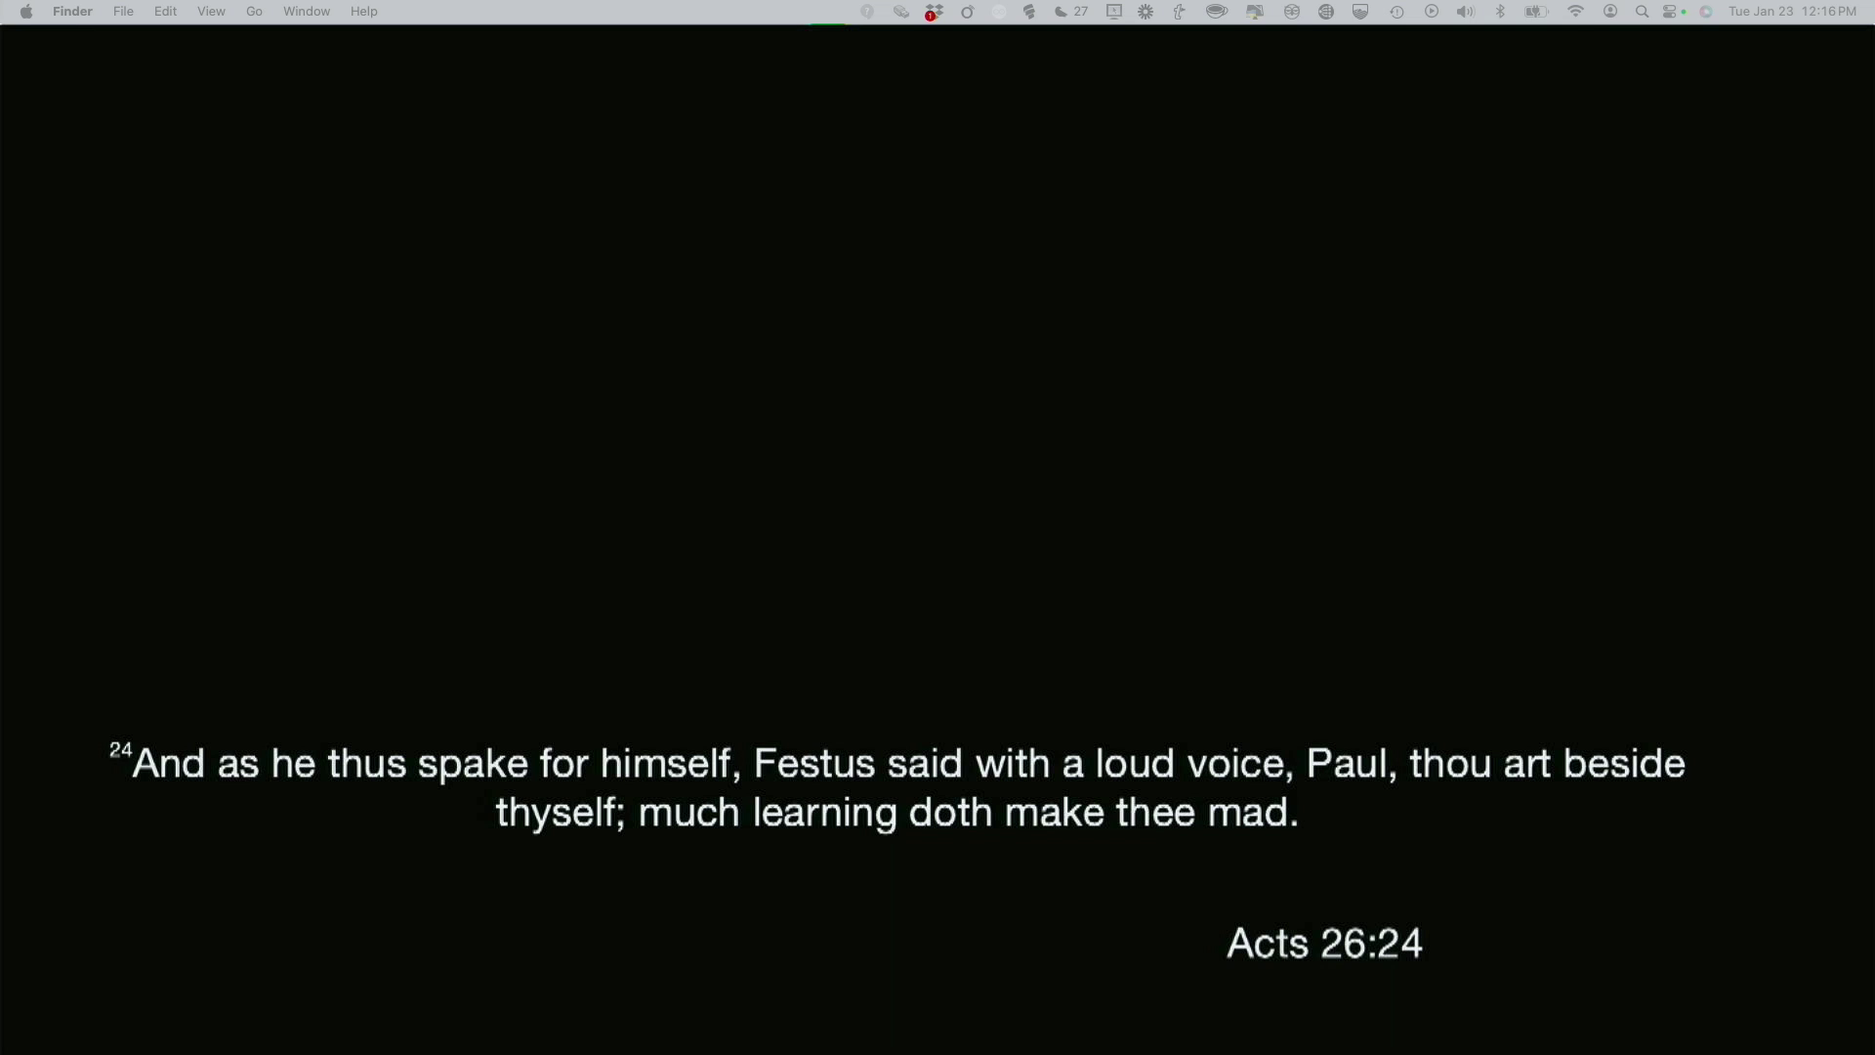
Draw in white on the verse: underline the passage, circle "beside" and "thyself", underline "much learning", and box "mad"
{"action": "mouse_move", "coordinate": [151, 832]}
{"action": "left_mouse_down"}
{"action": "mouse_move", "coordinate": [435, 841]}
{"action": "mouse_move", "coordinate": [577, 887]}
{"action": "mouse_move", "coordinate": [985, 895]}
{"action": "mouse_move", "coordinate": [1347, 851]}
{"action": "mouse_move", "coordinate": [1357, 808]}
{"action": "mouse_move", "coordinate": [1693, 812]}
{"action": "left_mouse_up"}
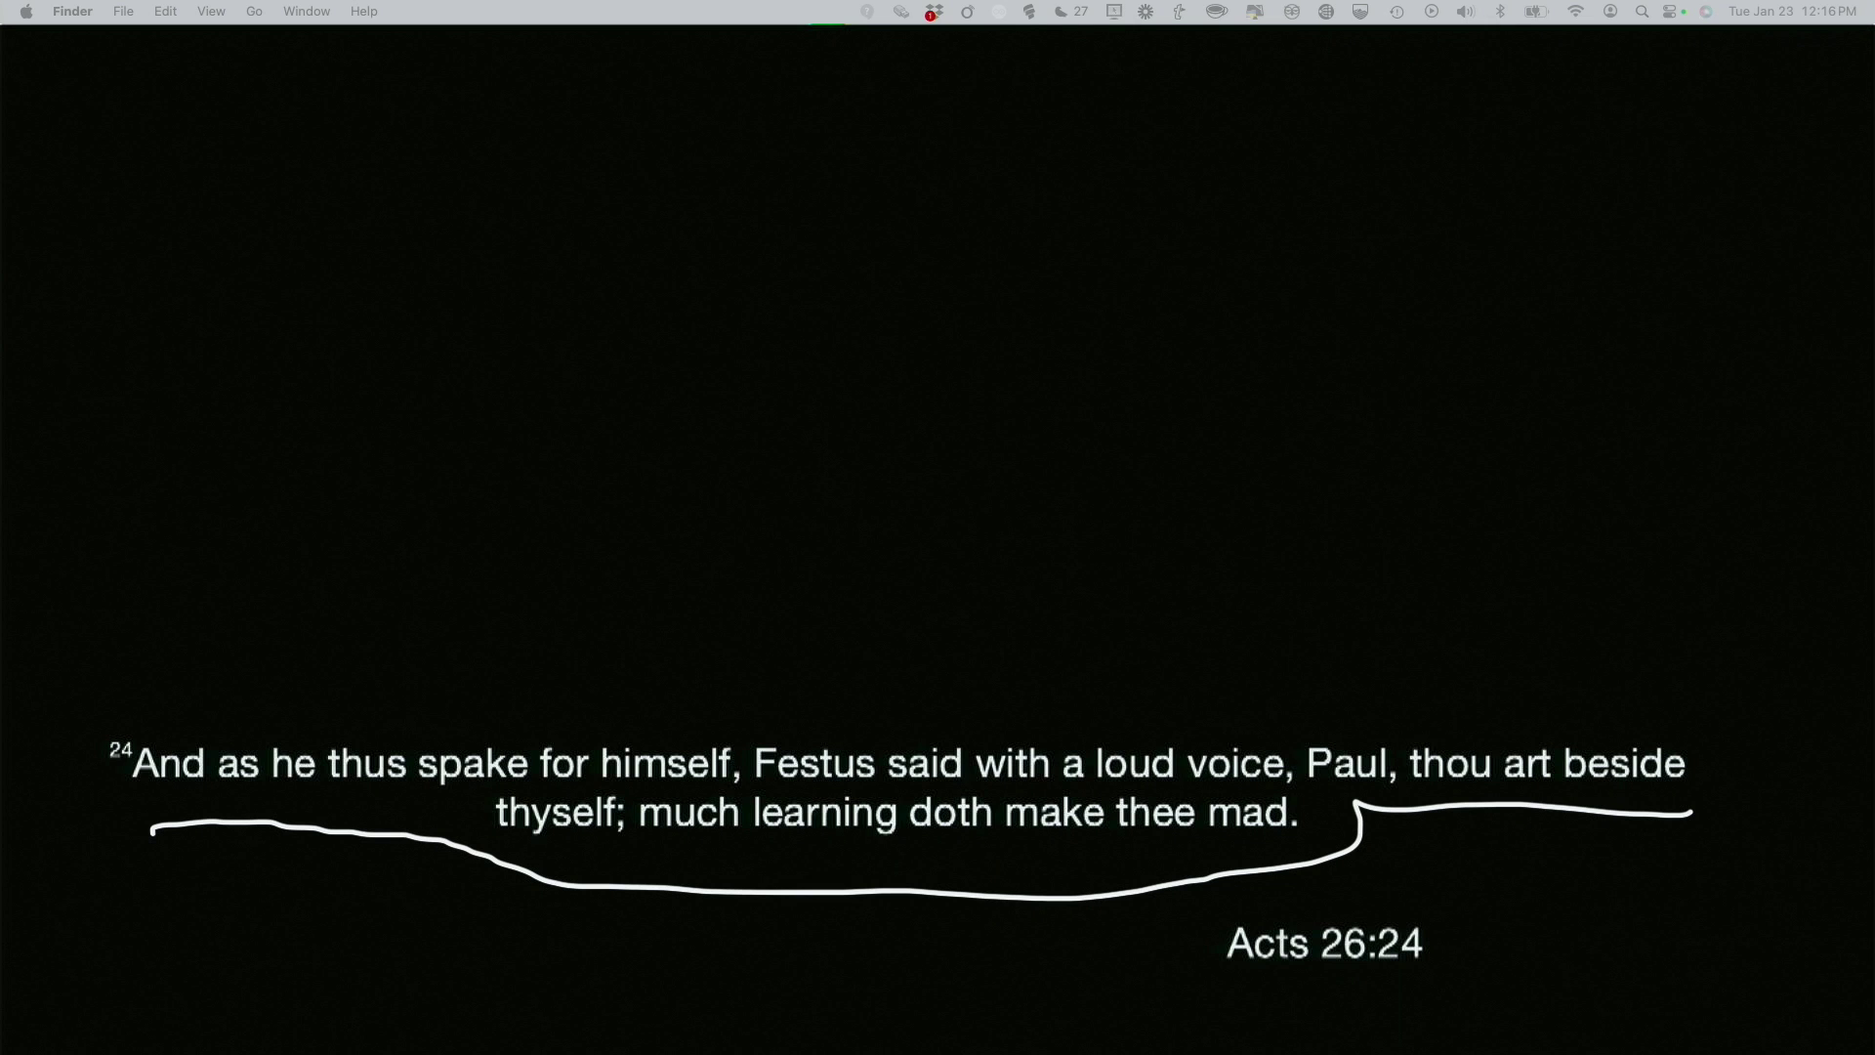
{"action": "mouse_move", "coordinate": [1683, 735]}
{"action": "left_mouse_down"}
{"action": "mouse_move", "coordinate": [1567, 715]}
{"action": "mouse_move", "coordinate": [1585, 822]}
{"action": "mouse_move", "coordinate": [1649, 720]}
{"action": "left_mouse_up"}
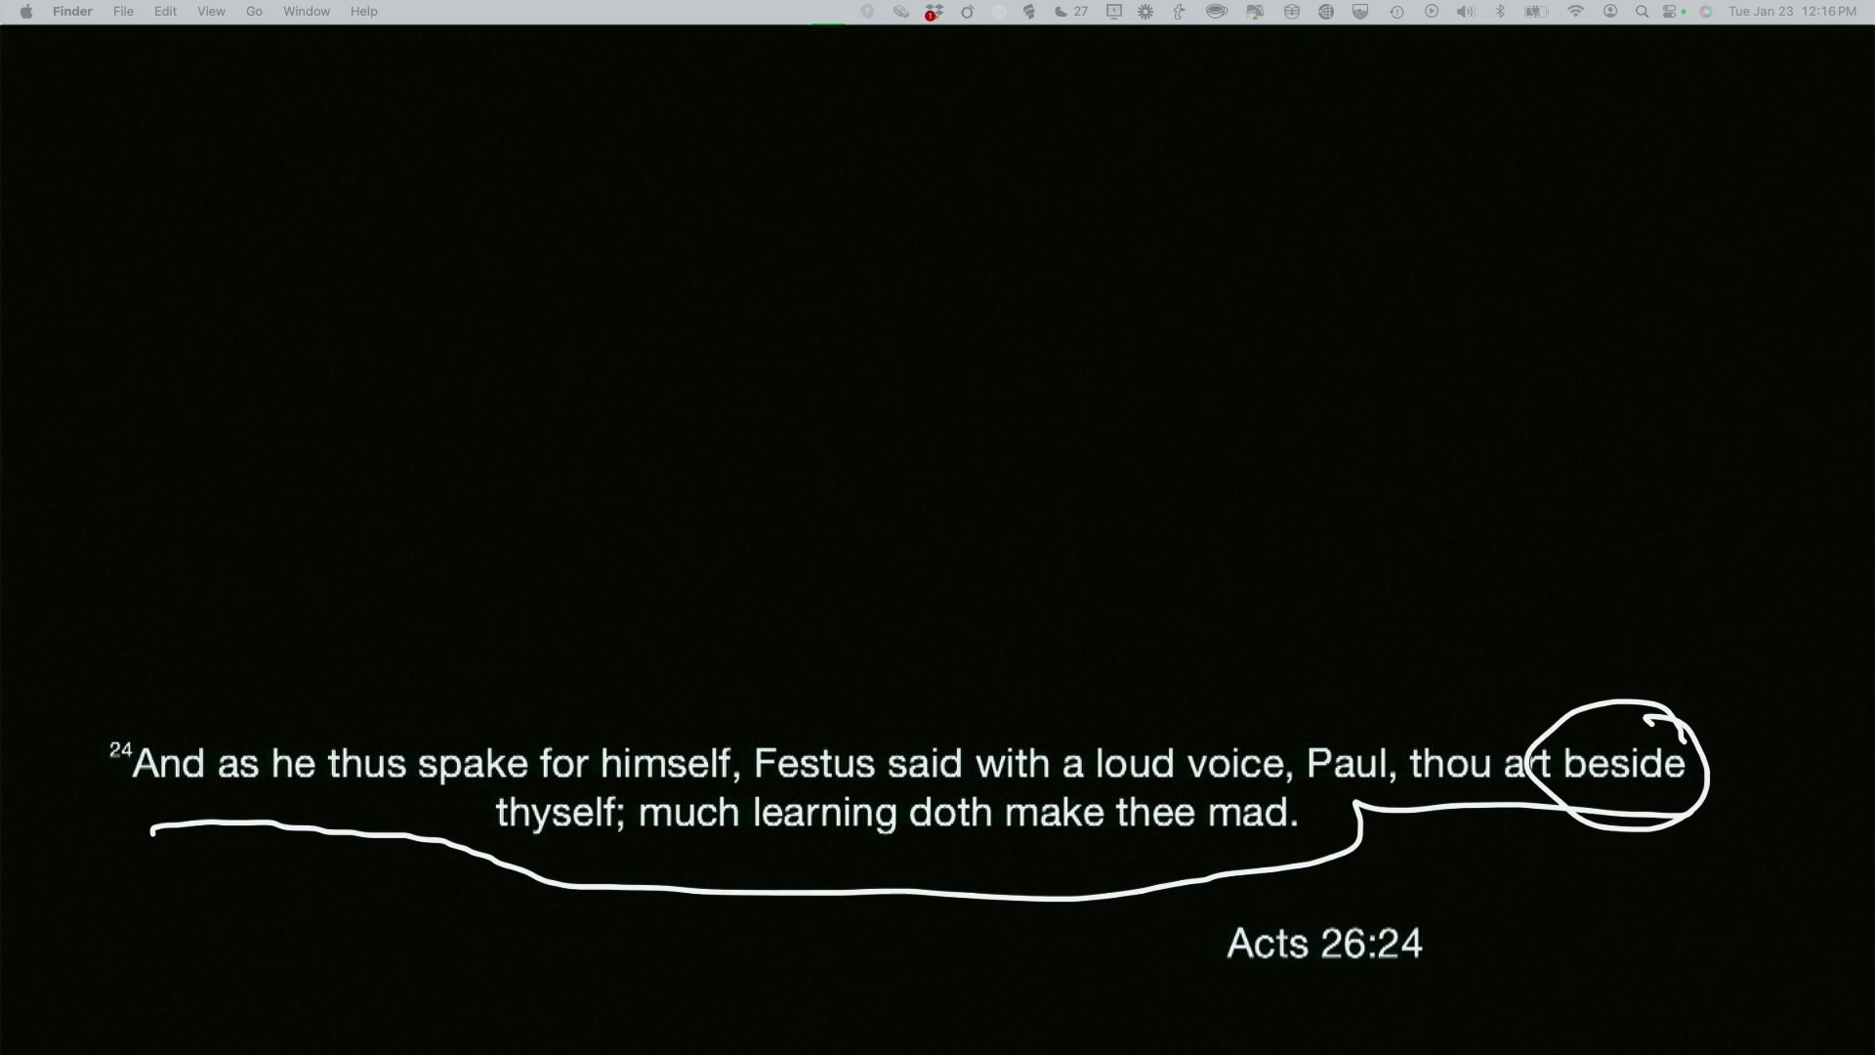
{"action": "mouse_move", "coordinate": [608, 776]}
{"action": "left_mouse_down"}
{"action": "mouse_move", "coordinate": [455, 807]}
{"action": "mouse_move", "coordinate": [537, 787]}
{"action": "left_mouse_up"}
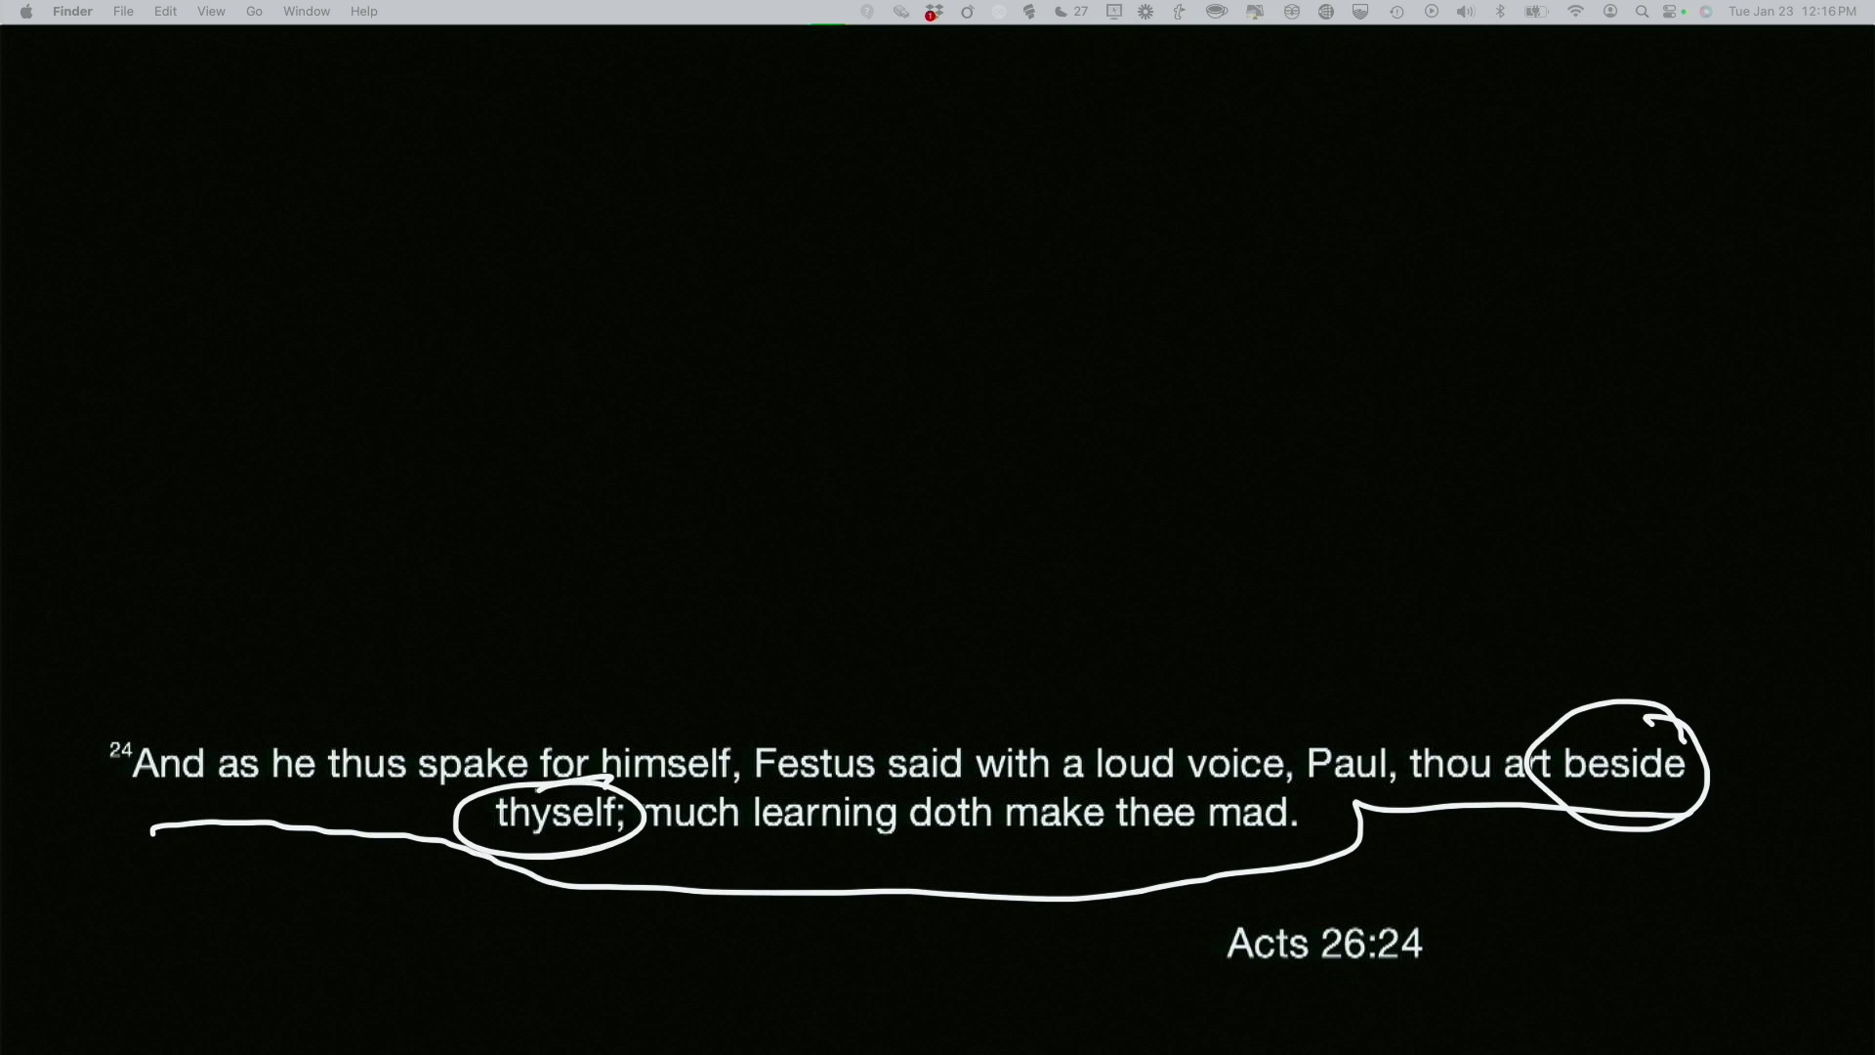
{"action": "left_click_drag", "start_coordinate": [660, 848], "coordinate": [904, 852]}
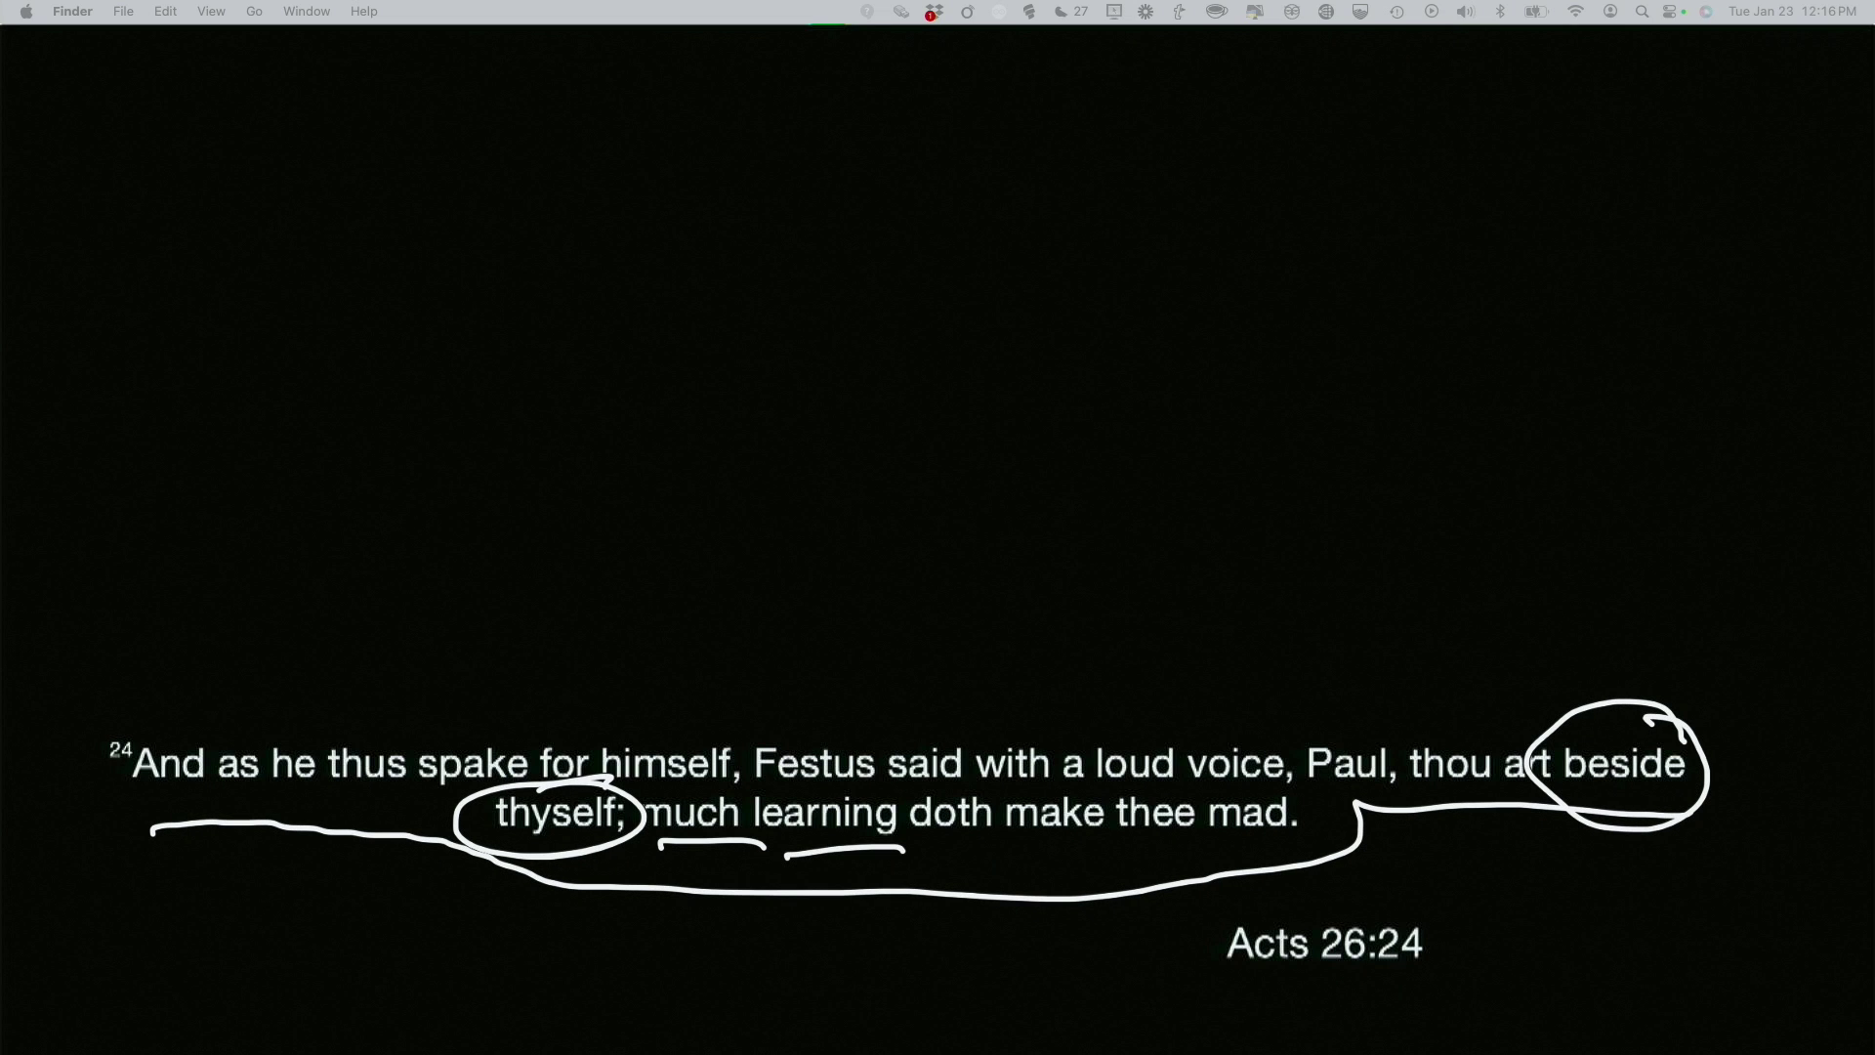
{"action": "mouse_move", "coordinate": [1189, 771]}
{"action": "left_mouse_down"}
{"action": "mouse_move", "coordinate": [1188, 857]}
{"action": "mouse_move", "coordinate": [1314, 834]}
{"action": "mouse_move", "coordinate": [1306, 781]}
{"action": "mouse_move", "coordinate": [1169, 782]}
{"action": "left_mouse_up"}
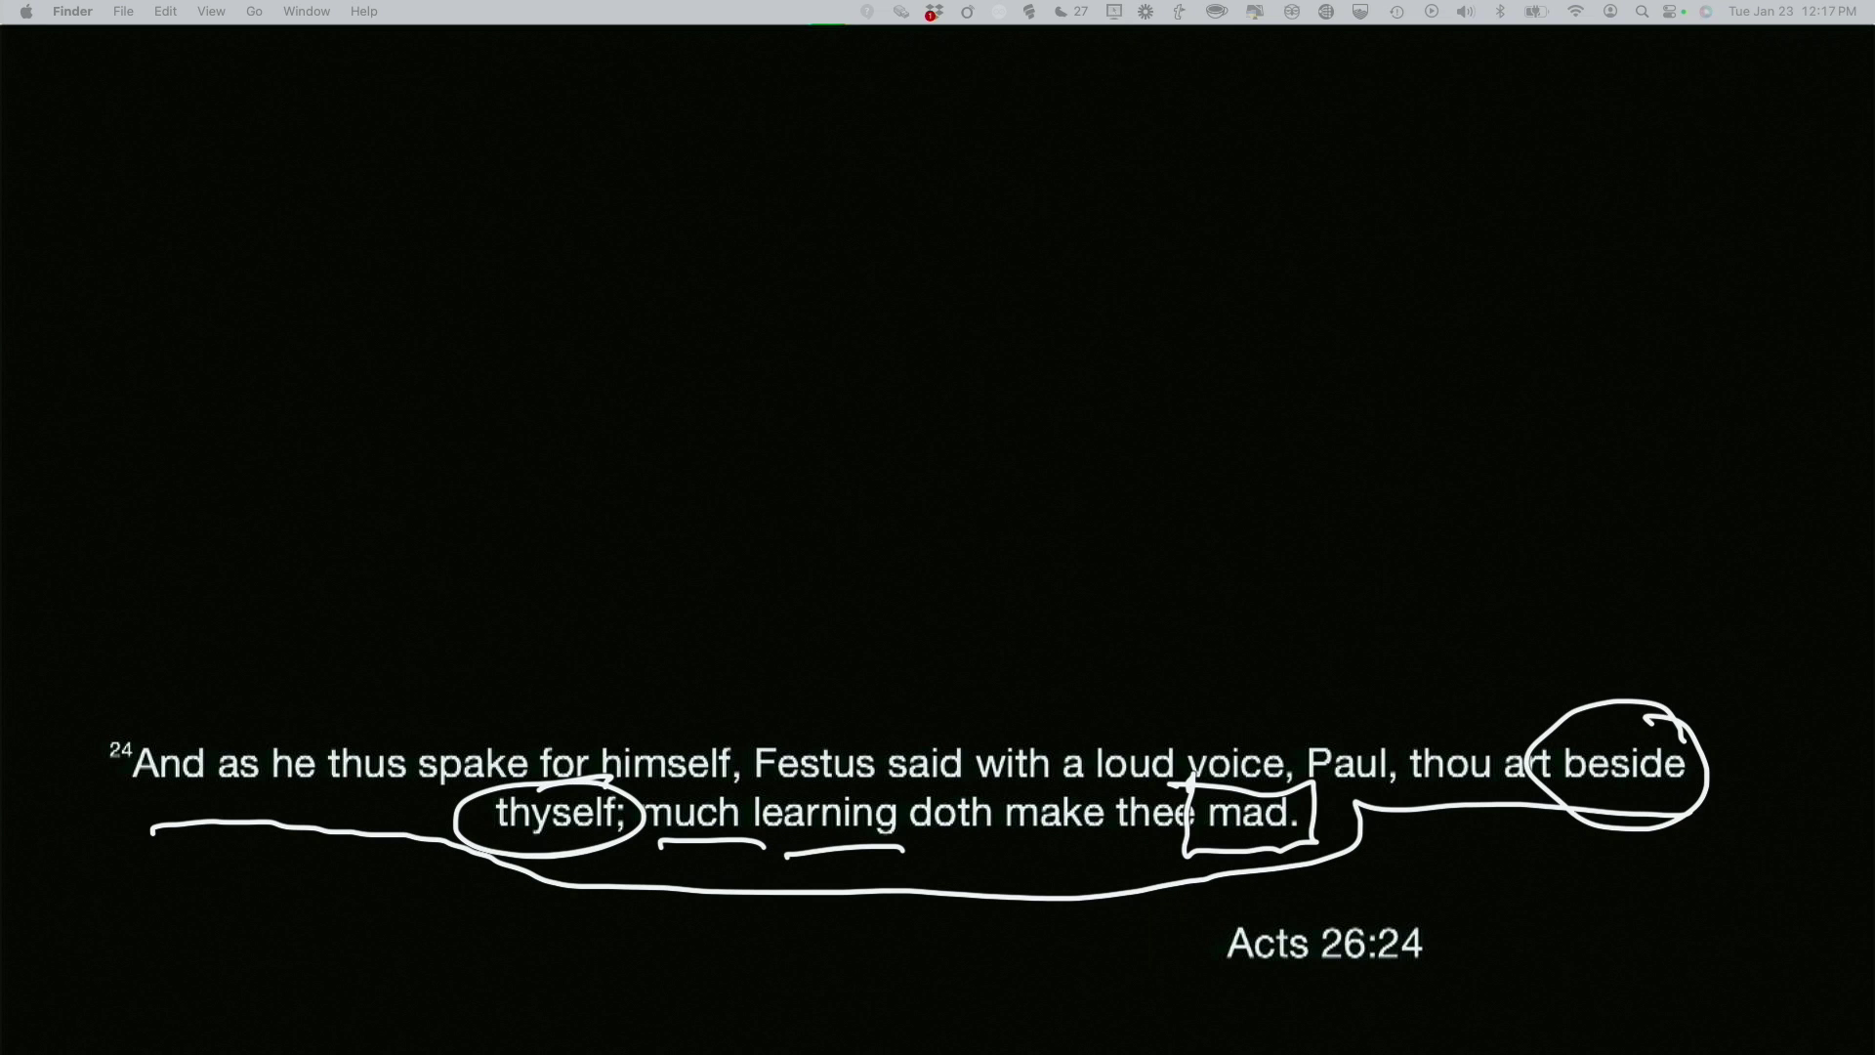
Draw a white vertical arrow pointing down at the verse and a diagonal arrow branching from it toward "Paul"
{"action": "left_click_drag", "start_coordinate": [856, 206], "coordinate": [832, 618]}
{"action": "left_click_drag", "start_coordinate": [769, 559], "coordinate": [913, 498]}
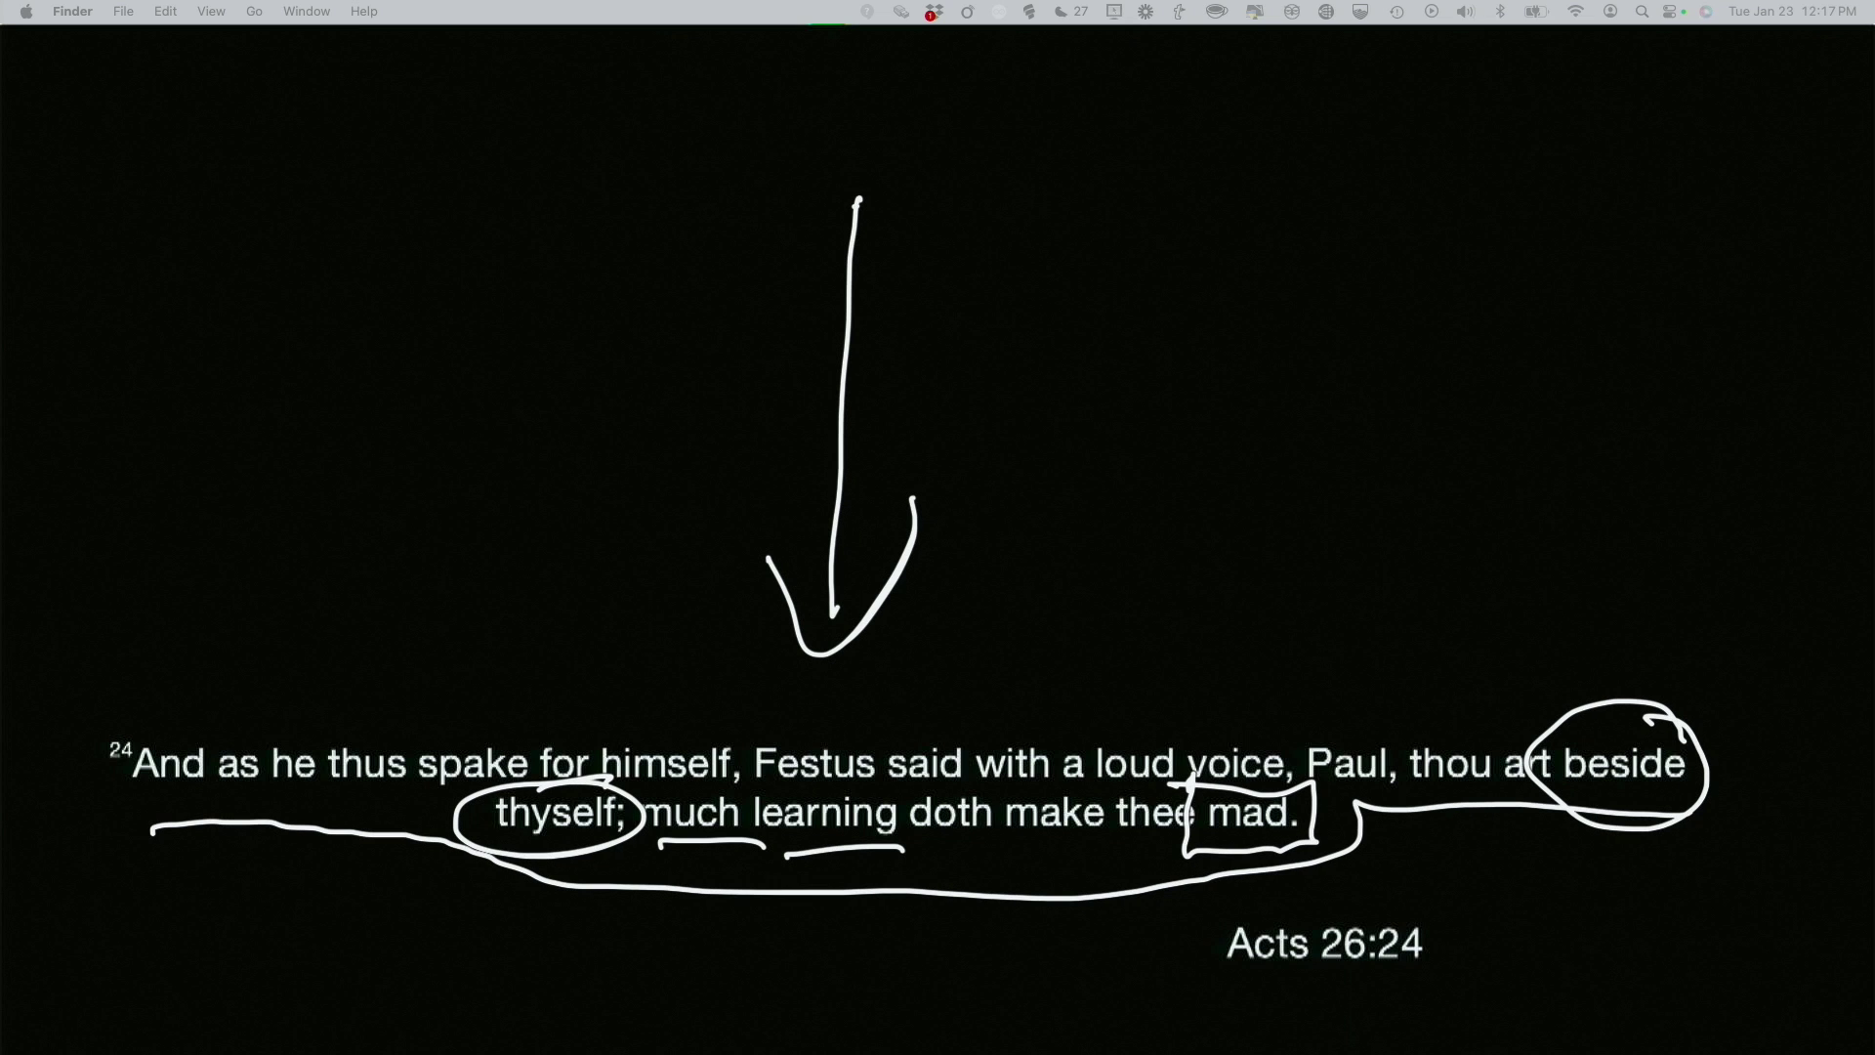
{"action": "mouse_move", "coordinate": [856, 391]}
{"action": "left_mouse_down"}
{"action": "mouse_move", "coordinate": [1326, 679]}
{"action": "mouse_move", "coordinate": [1318, 536]}
{"action": "left_mouse_up"}
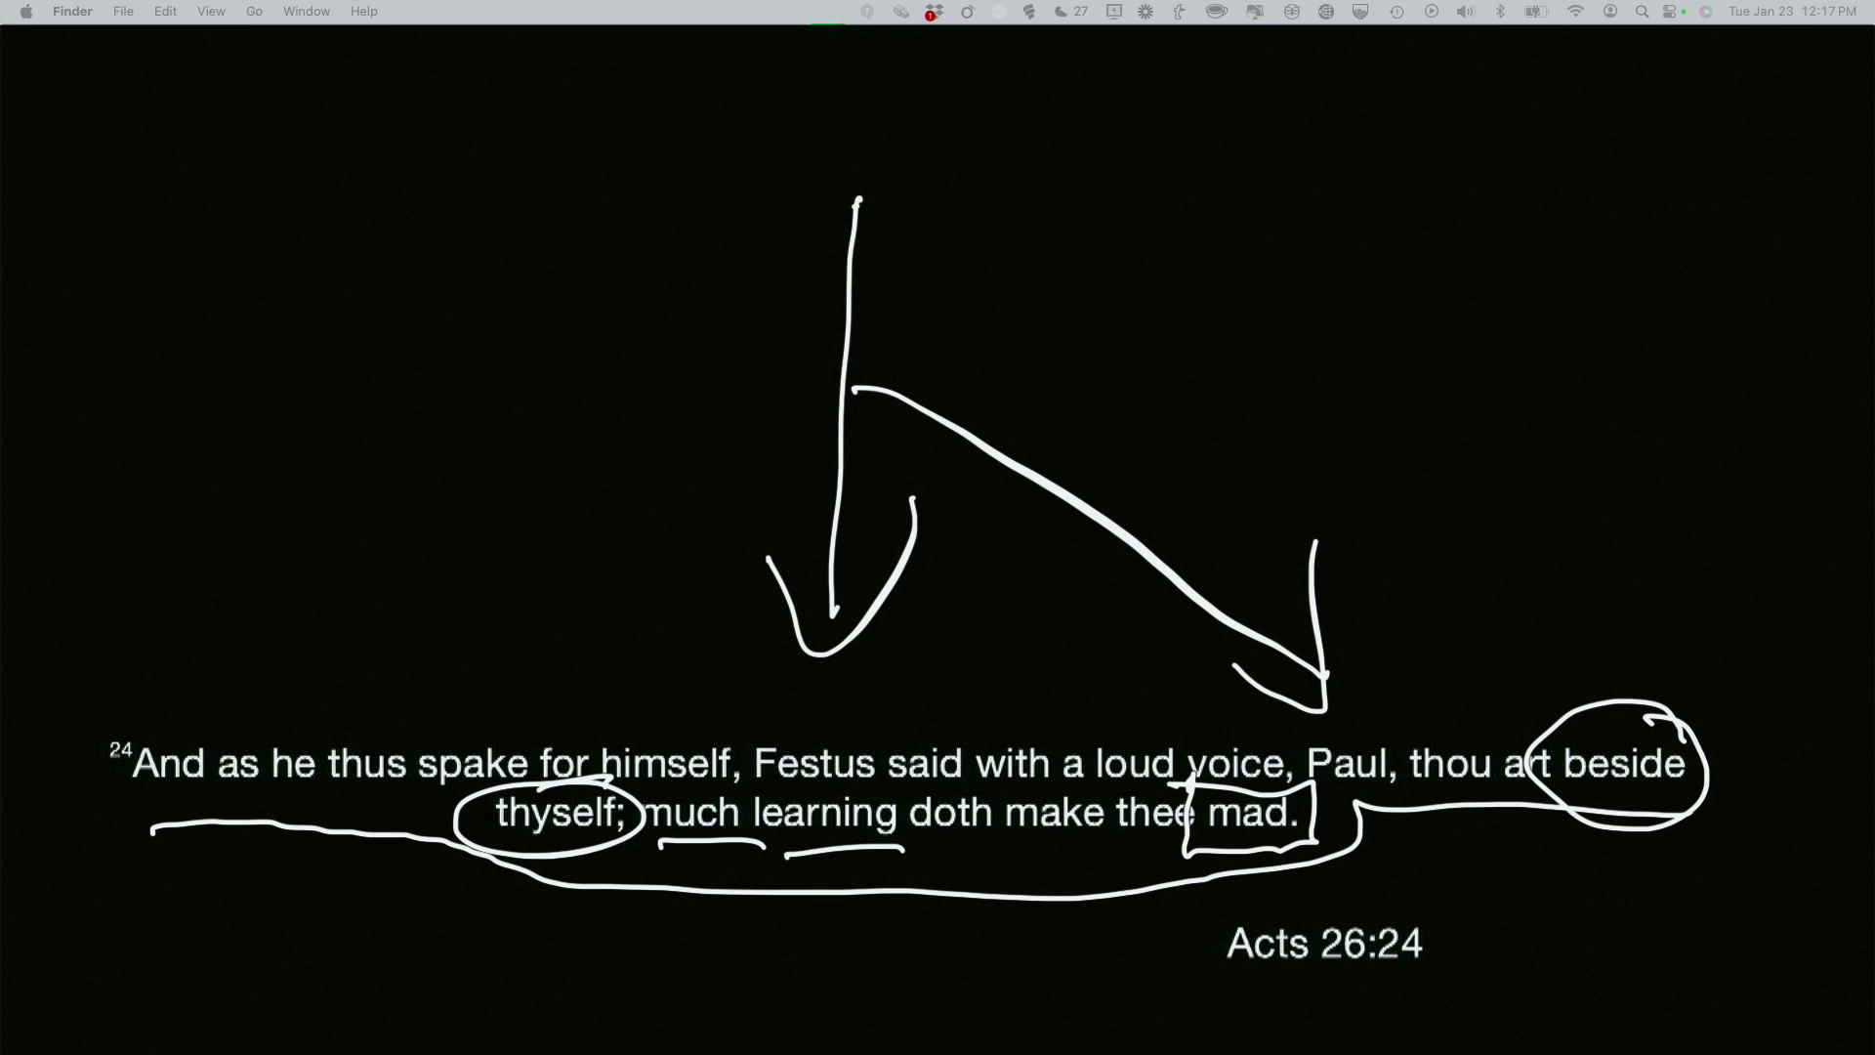
Scribble thick red strokes from "Festus said with" to "make thee", mark "learning" in green, and highlight "spake for himself" in translucent brown
{"action": "mouse_move", "coordinate": [711, 774]}
{"action": "left_mouse_down"}
{"action": "mouse_move", "coordinate": [1074, 745]}
{"action": "mouse_move", "coordinate": [1080, 782]}
{"action": "mouse_move", "coordinate": [1251, 838]}
{"action": "left_mouse_up"}
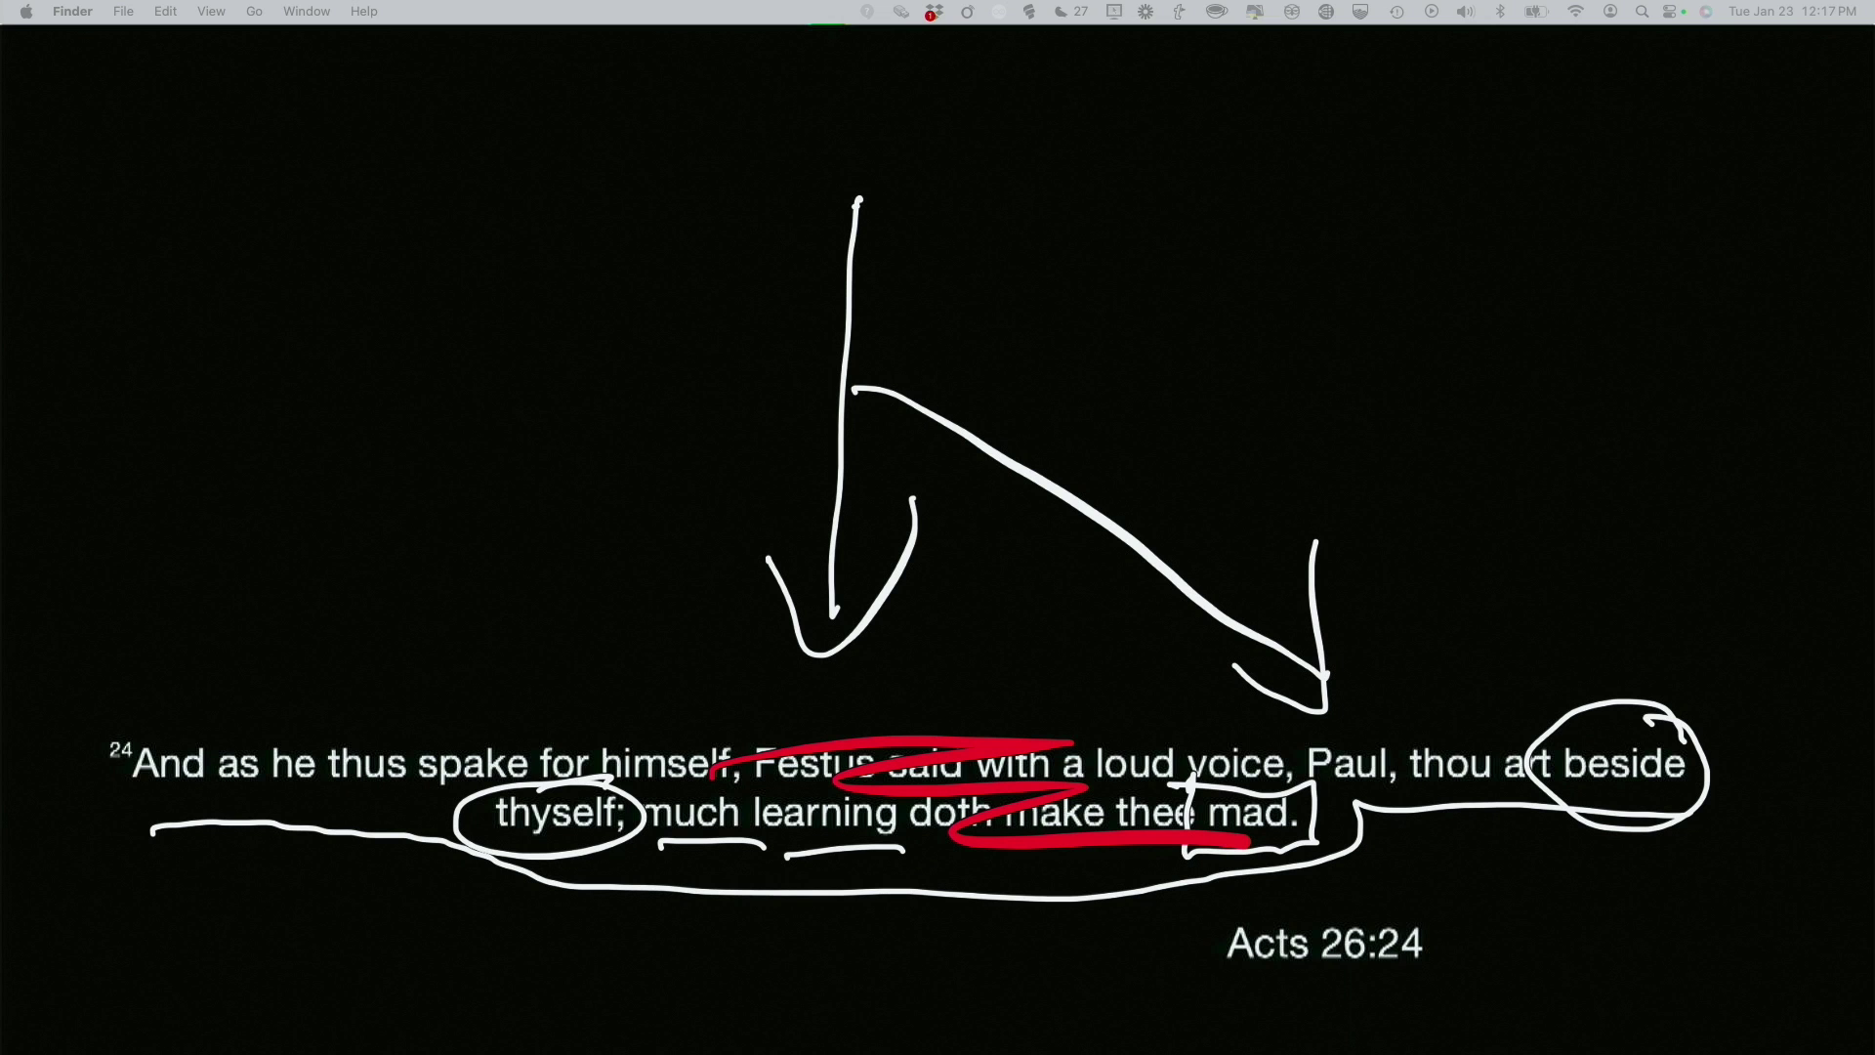
{"action": "mouse_move", "coordinate": [750, 840]}
{"action": "left_mouse_down"}
{"action": "mouse_move", "coordinate": [853, 827]}
{"action": "mouse_move", "coordinate": [770, 809]}
{"action": "mouse_move", "coordinate": [838, 805]}
{"action": "mouse_move", "coordinate": [760, 803]}
{"action": "mouse_move", "coordinate": [852, 842]}
{"action": "left_mouse_up"}
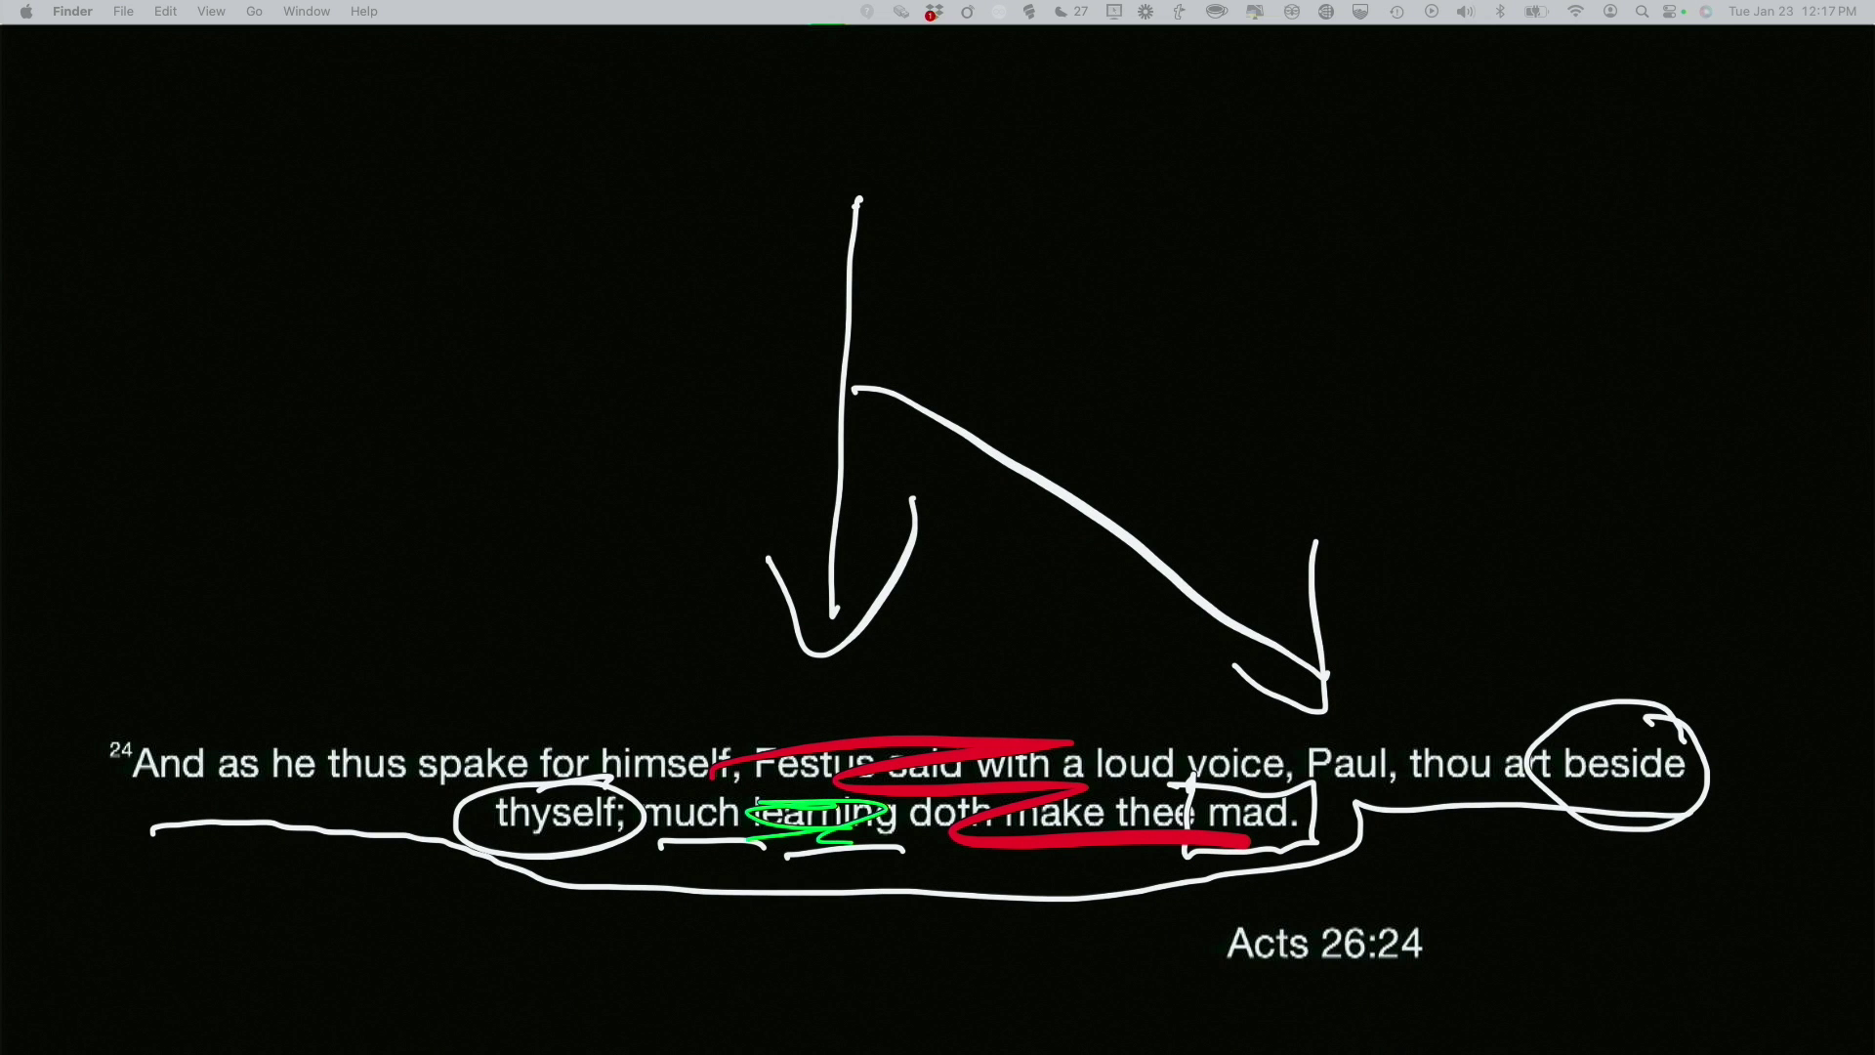
{"action": "mouse_move", "coordinate": [385, 771]}
{"action": "left_mouse_down"}
{"action": "mouse_move", "coordinate": [532, 772]}
{"action": "mouse_move", "coordinate": [522, 752]}
{"action": "mouse_move", "coordinate": [688, 764]}
{"action": "left_mouse_up"}
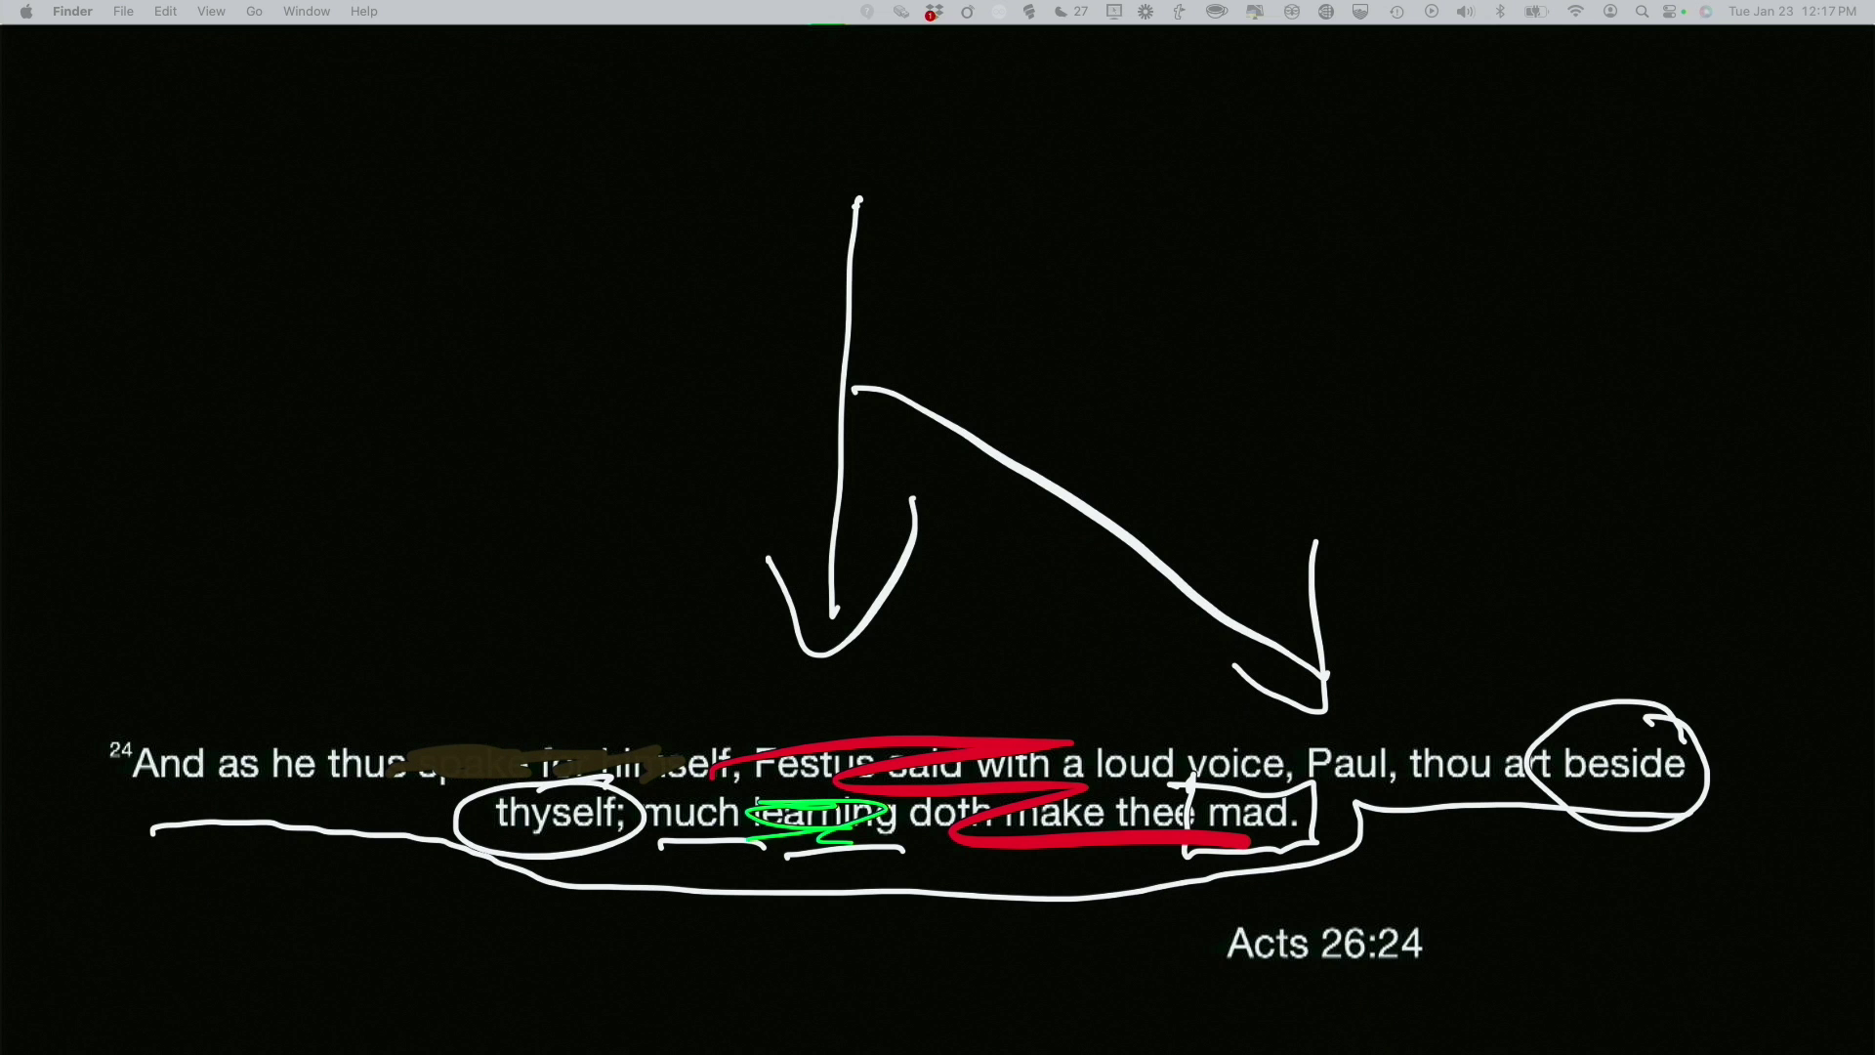
{"action": "left_click_drag", "start_coordinate": [688, 764], "coordinate": [689, 763]}
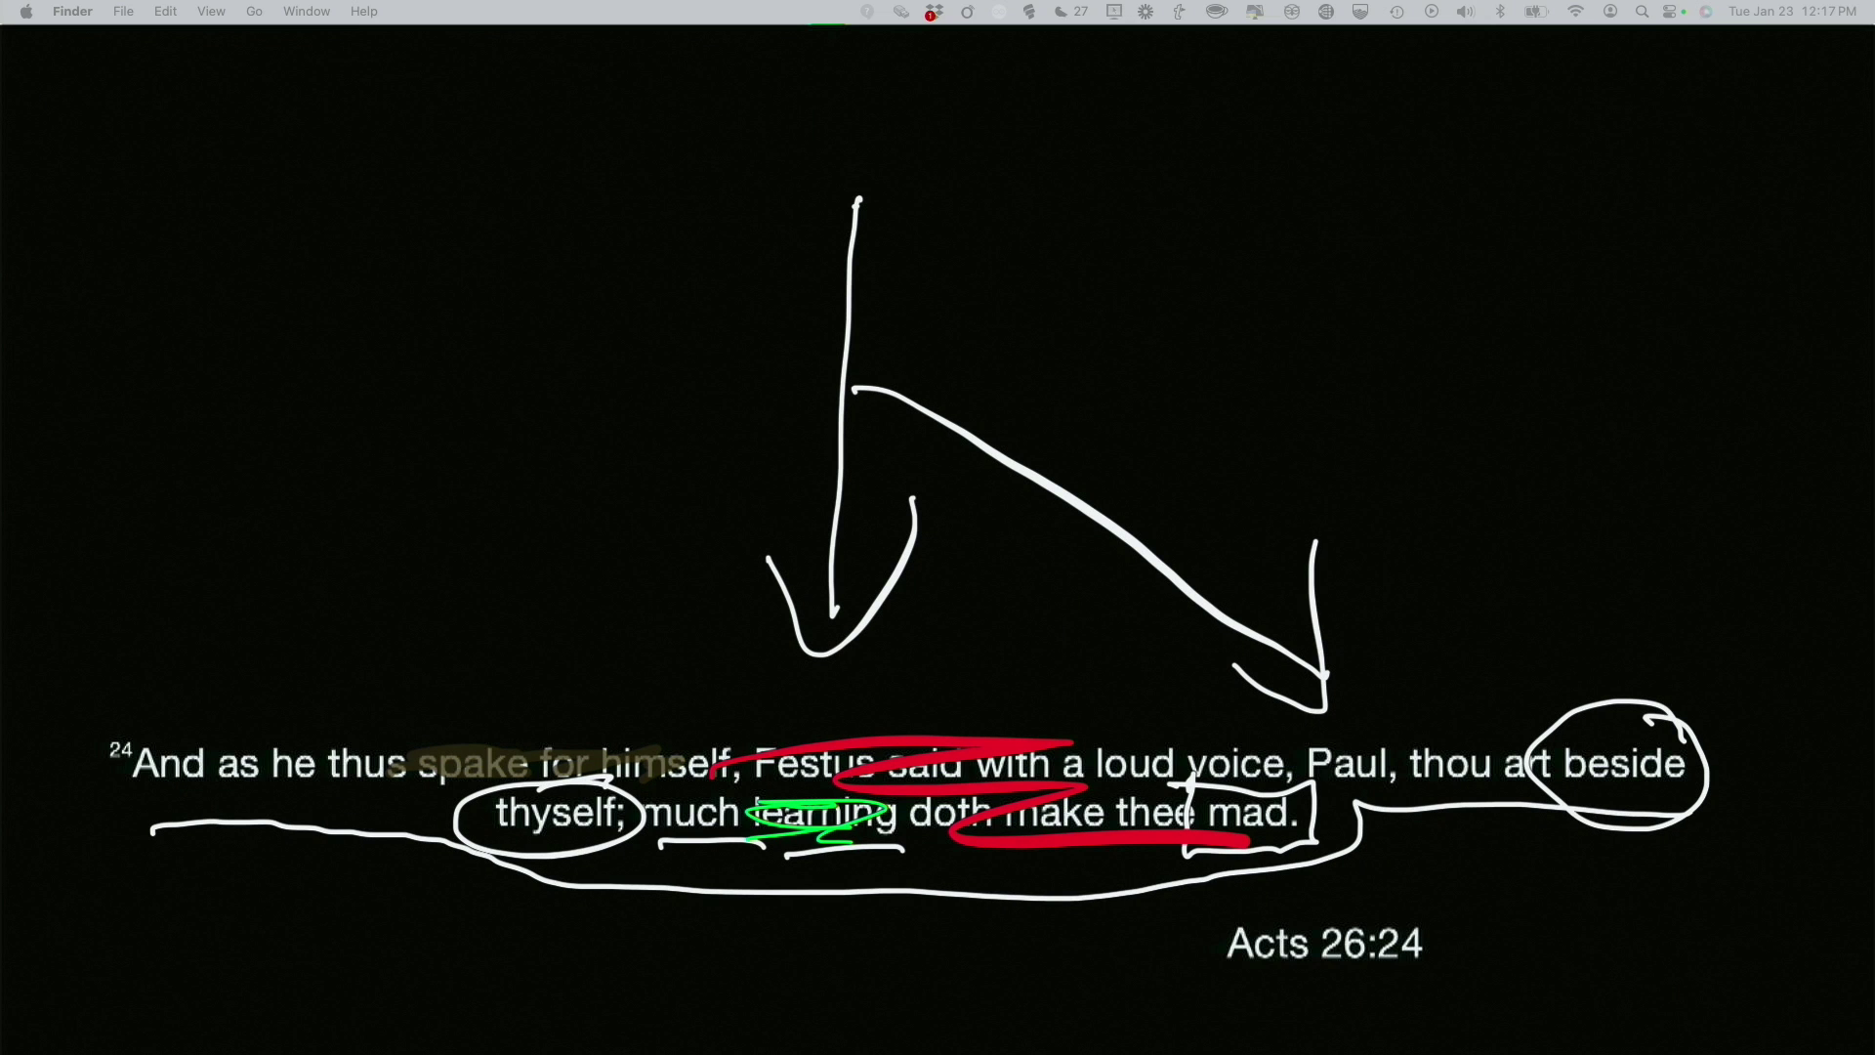
Clear all drawings, draw a white underline beneath the verse's second line, and erase it
{"action": "key", "text": "Escape"}
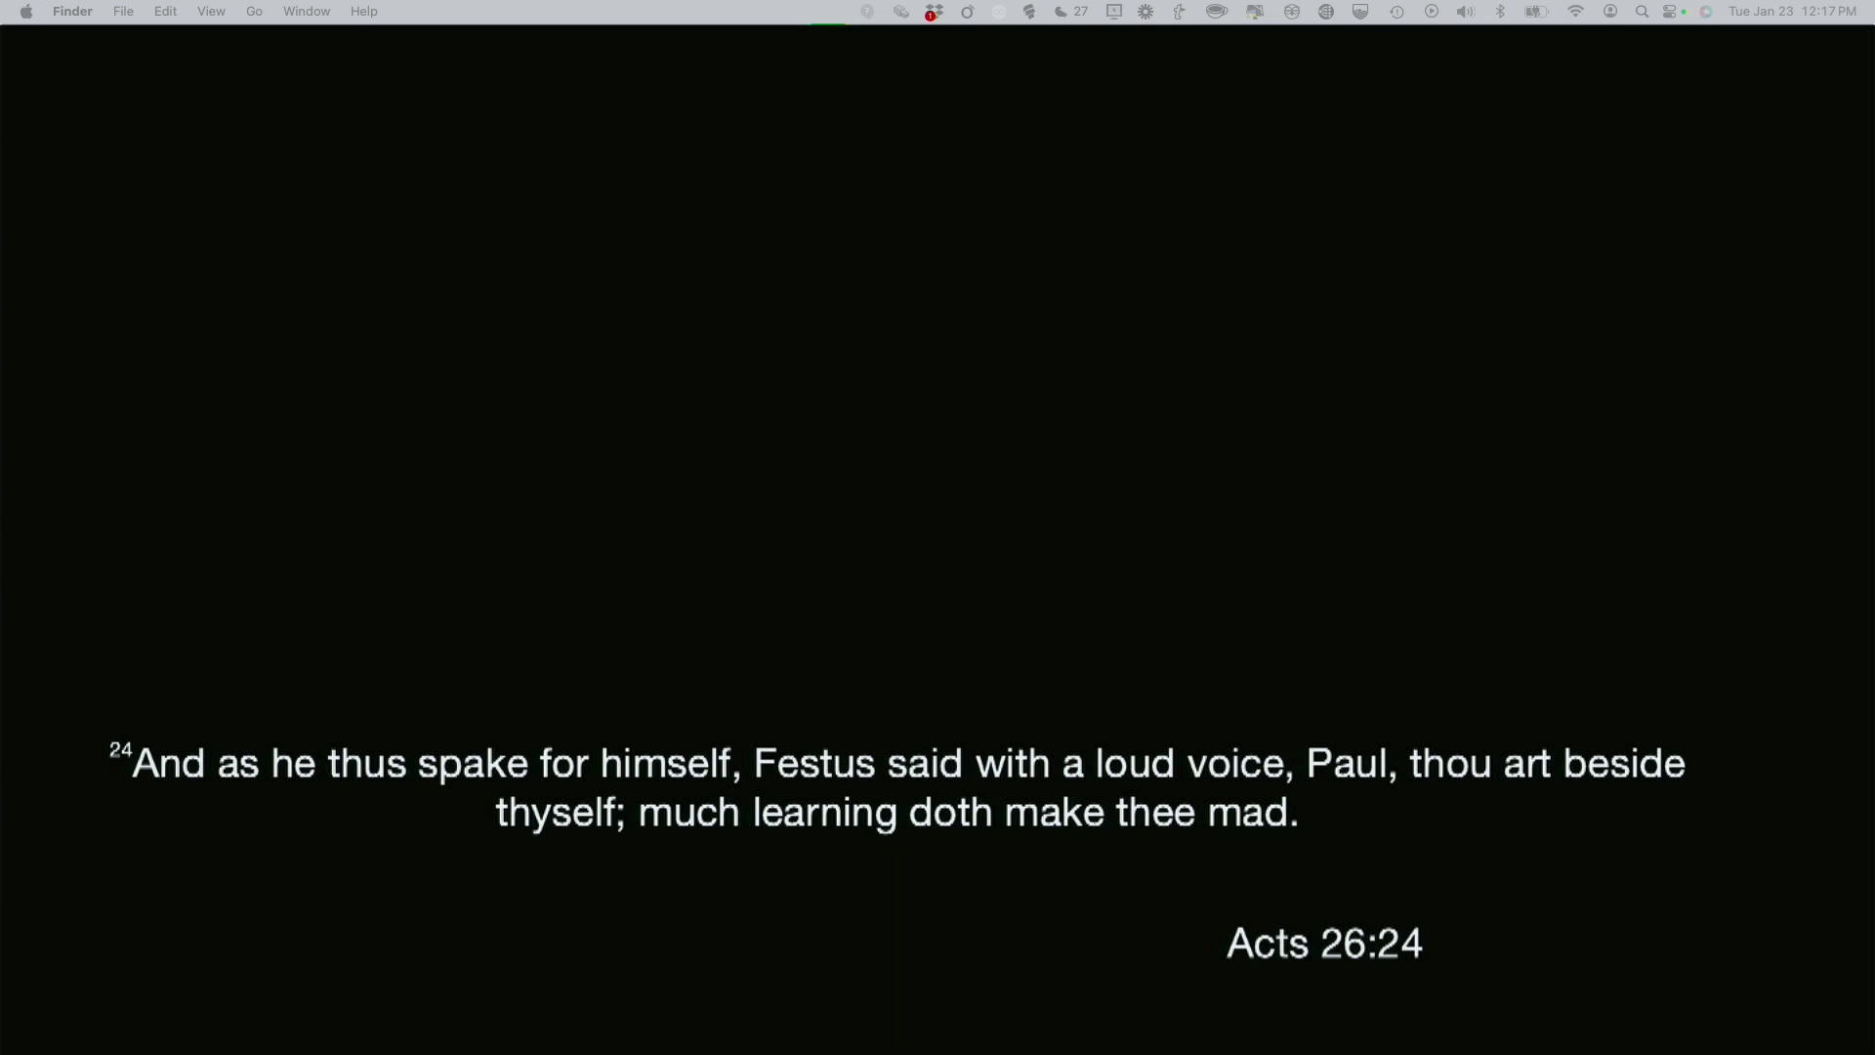
{"action": "mouse_move", "coordinate": [508, 864]}
{"action": "left_mouse_down"}
{"action": "mouse_move", "coordinate": [792, 834]}
{"action": "mouse_move", "coordinate": [1231, 835]}
{"action": "left_mouse_up"}
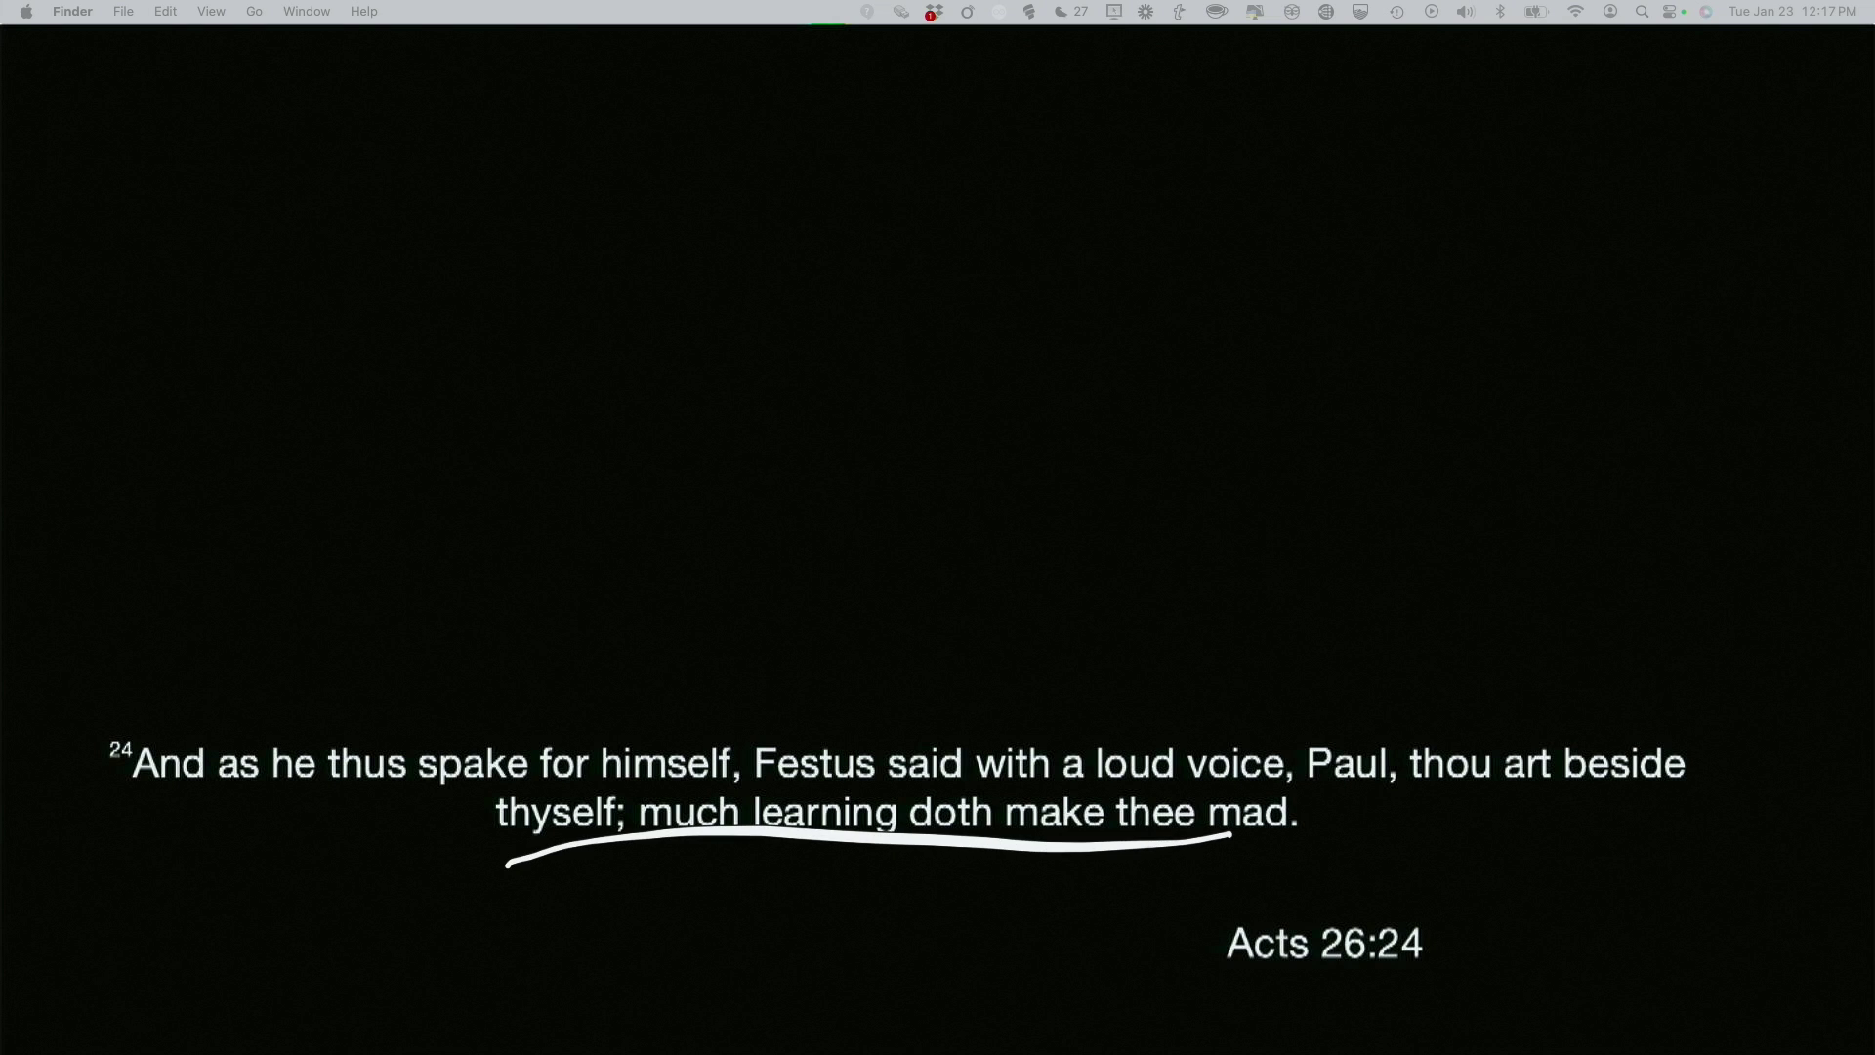
{"action": "key", "text": "Escape"}
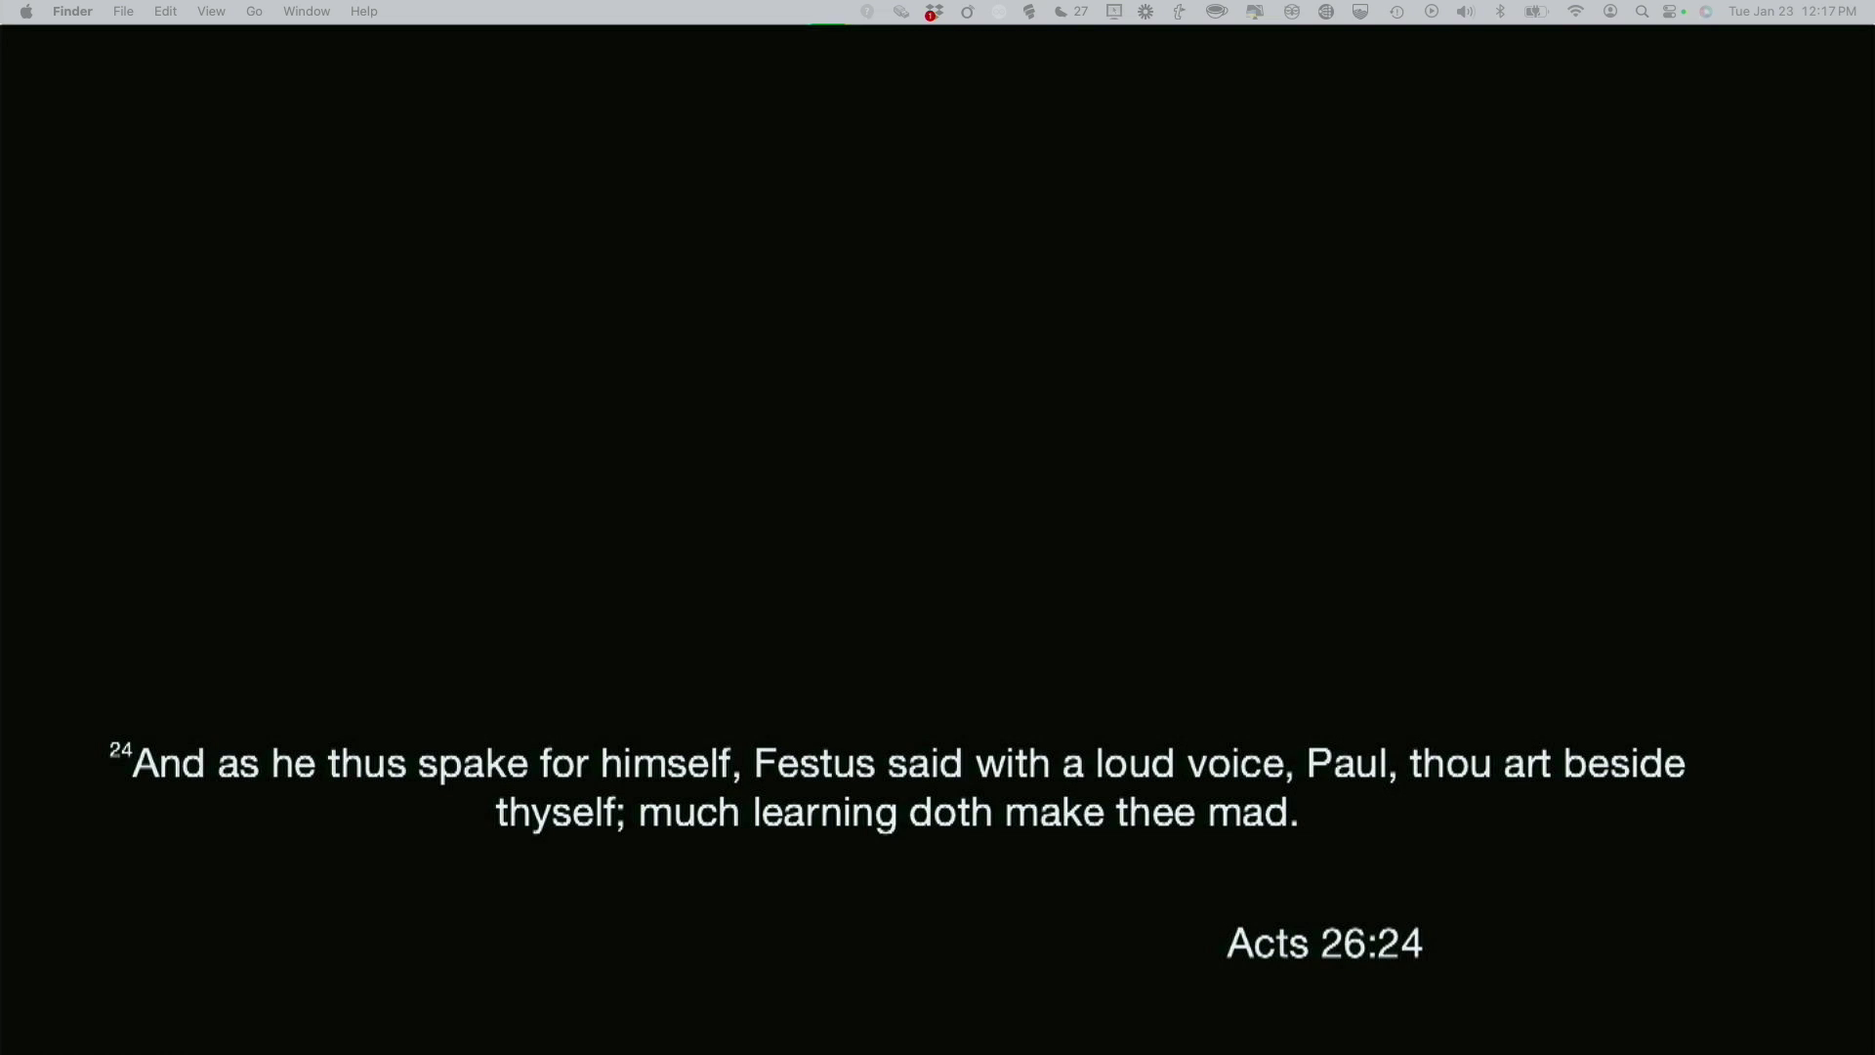